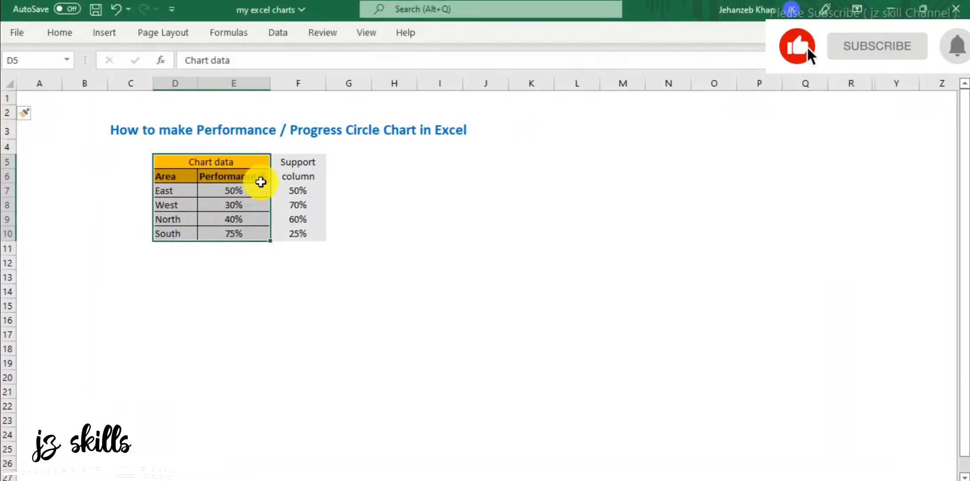
- Examine the performance percentages for each area and the matching support column values
left_click(222, 178)
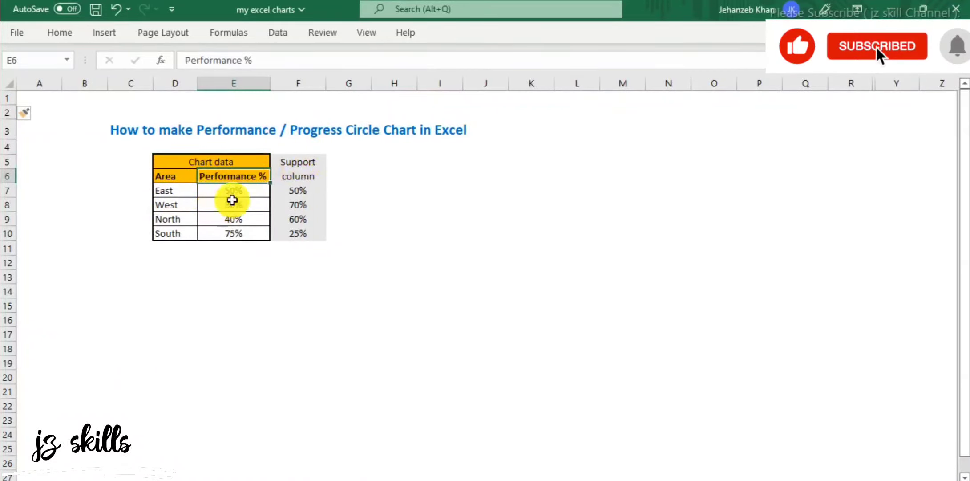
left_click_drag(234, 191, 233, 234)
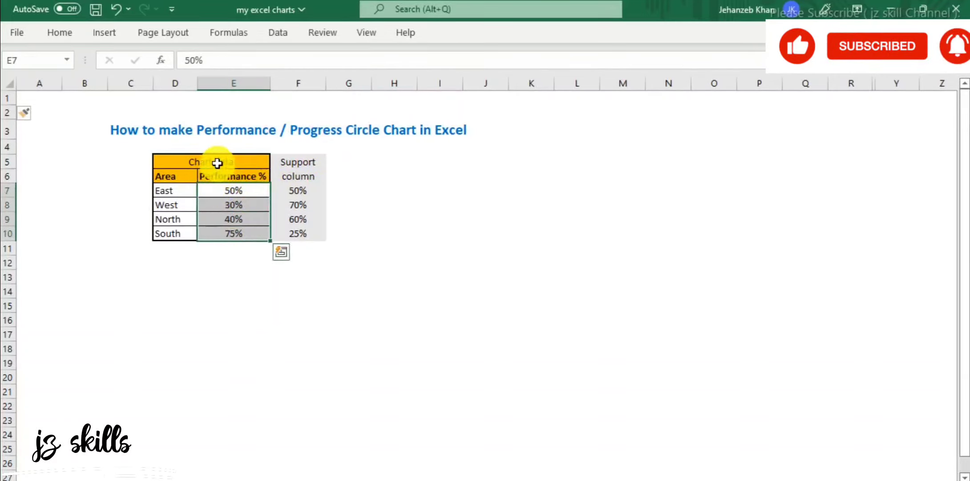
left_click_drag(217, 160, 215, 240)
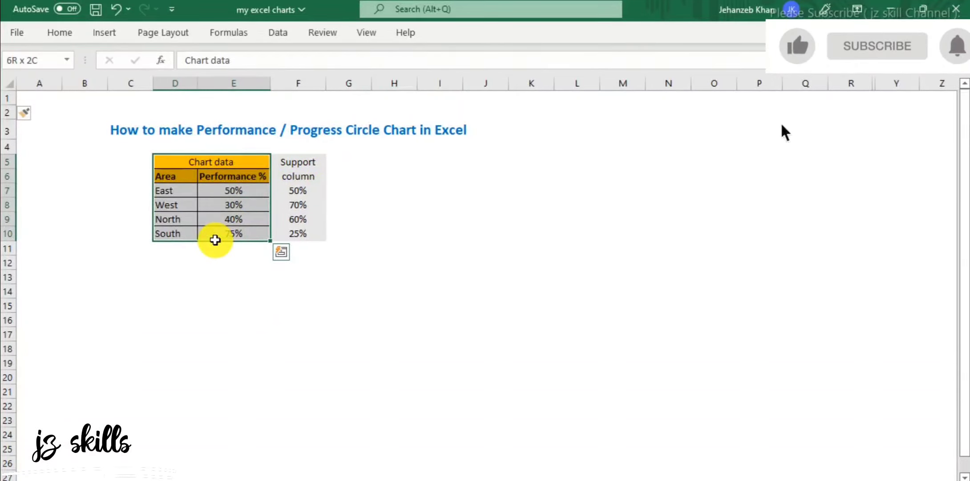
left_click_drag(229, 191, 230, 234)
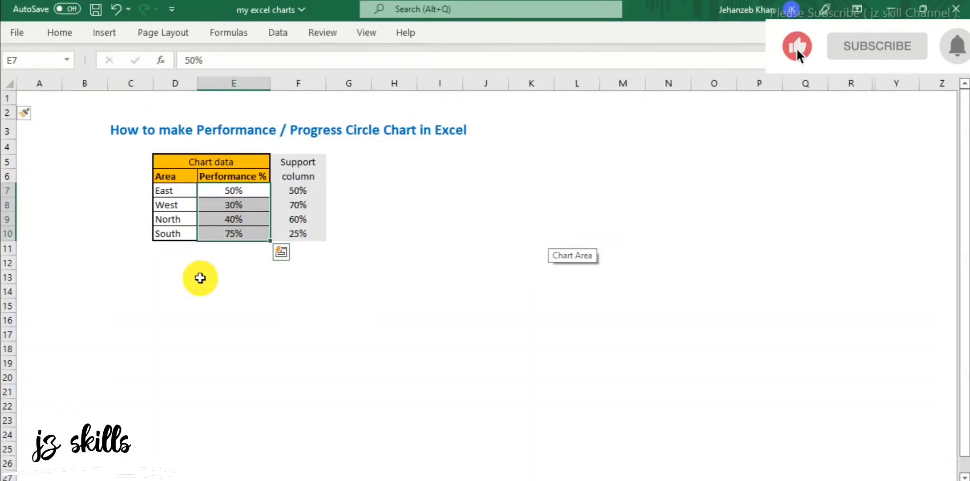
left_click(157, 291)
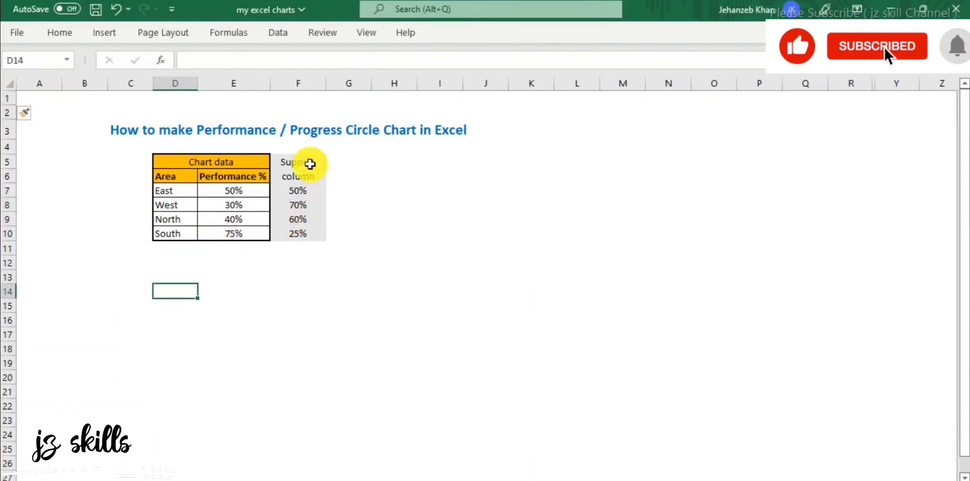
left_click_drag(310, 163, 307, 234)
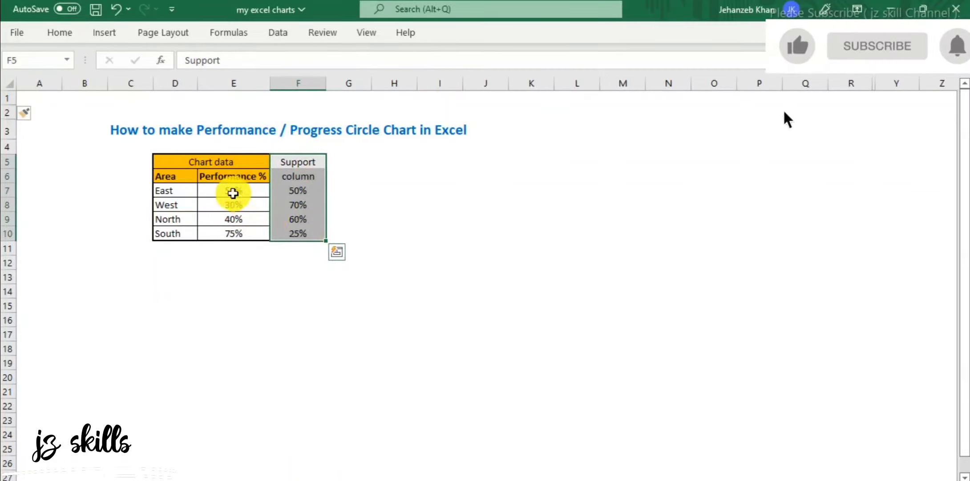
left_click_drag(233, 193, 232, 231)
left_click_drag(294, 190, 300, 233)
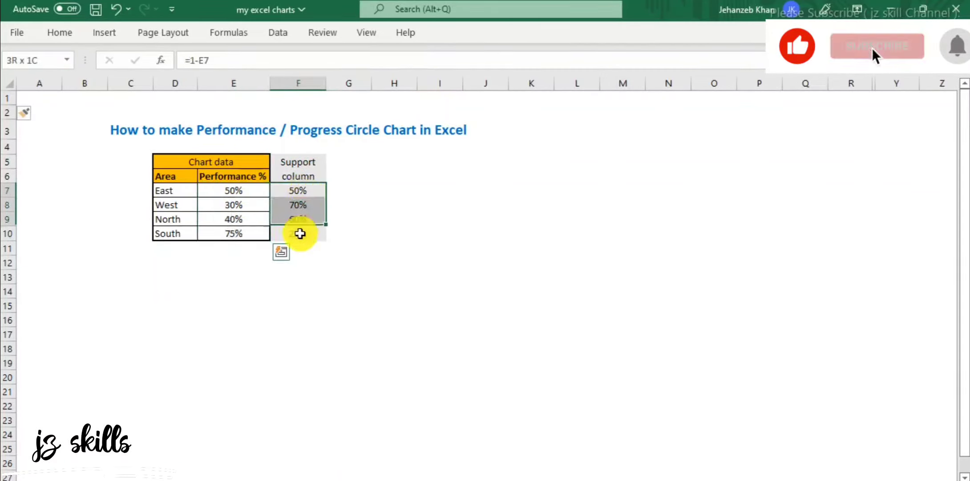
left_click_drag(296, 163, 290, 230)
left_click(207, 165)
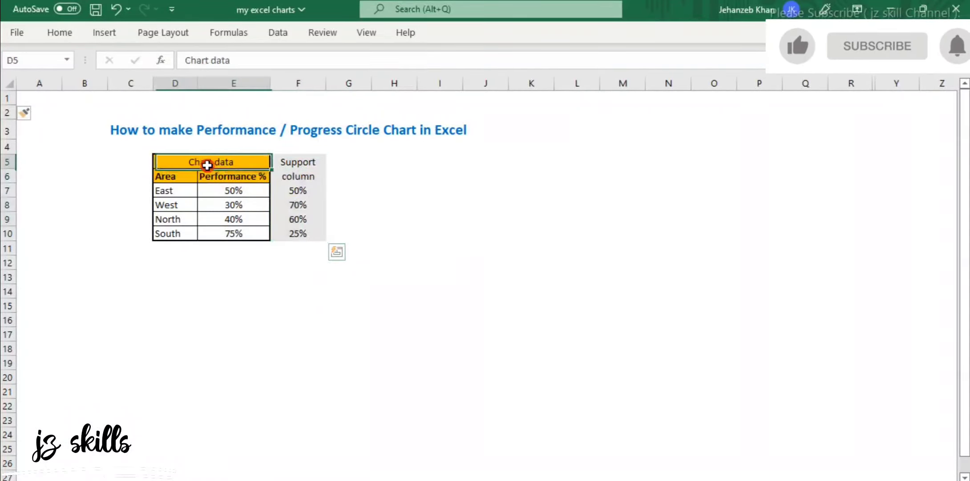
left_click_drag(229, 191, 230, 236)
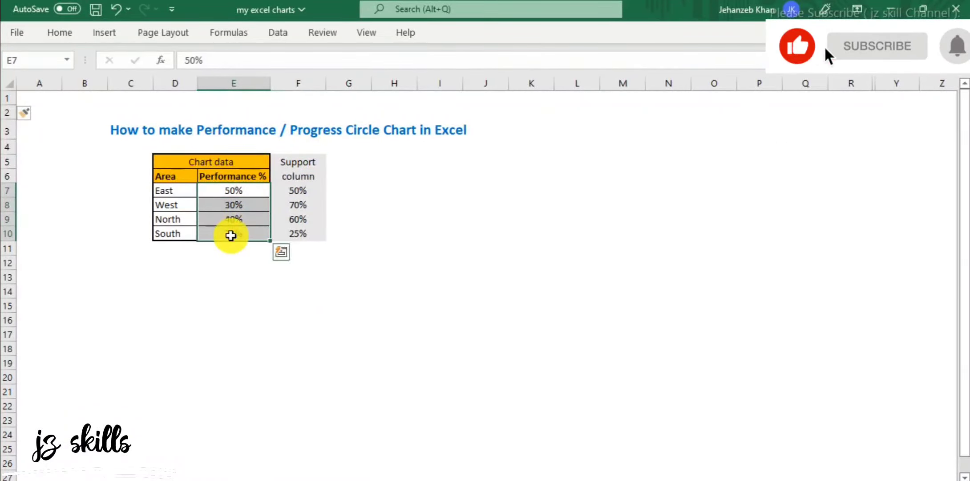
left_click_drag(301, 191, 298, 243)
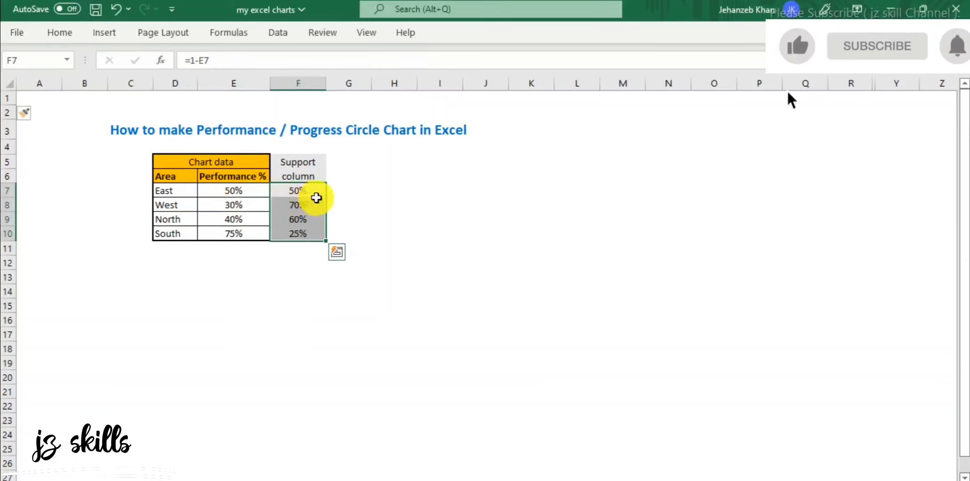
- Enter the formula =1-E7 in cell F7 of the support column and fill it down to F10
left_click(312, 192)
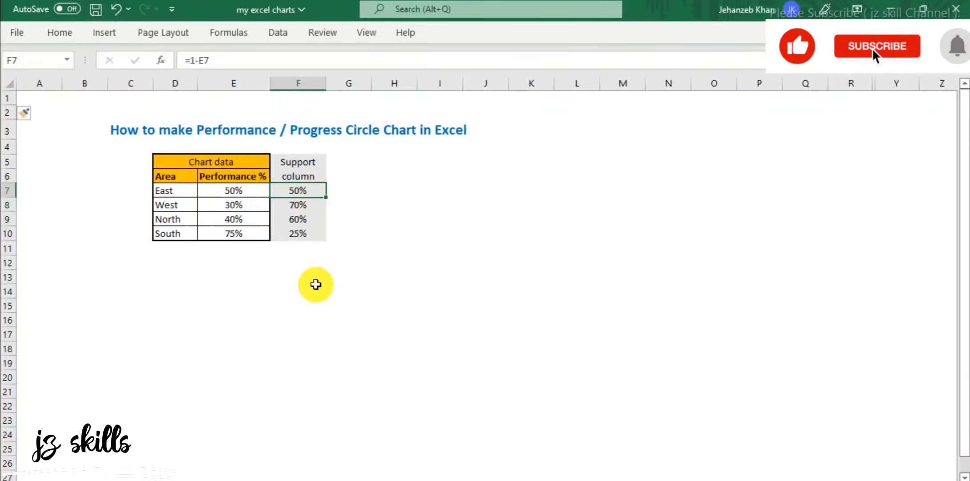
type("=")
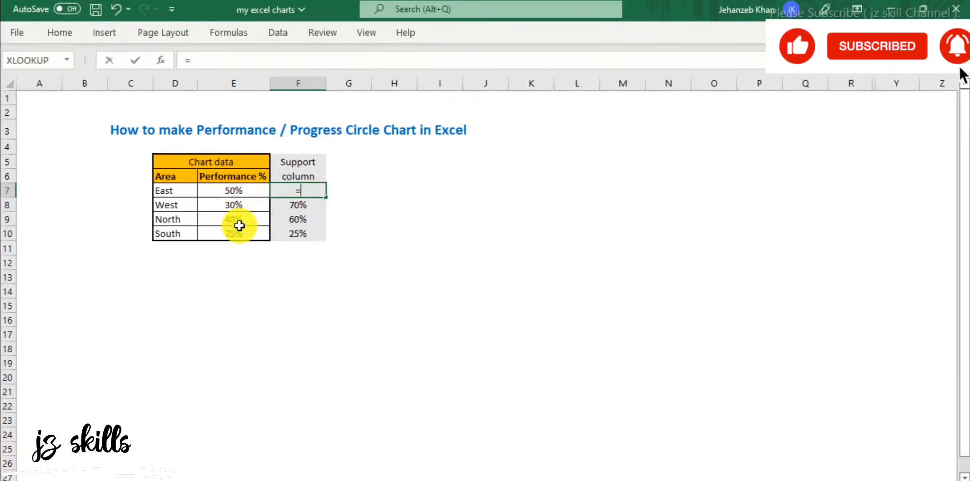
type("1-")
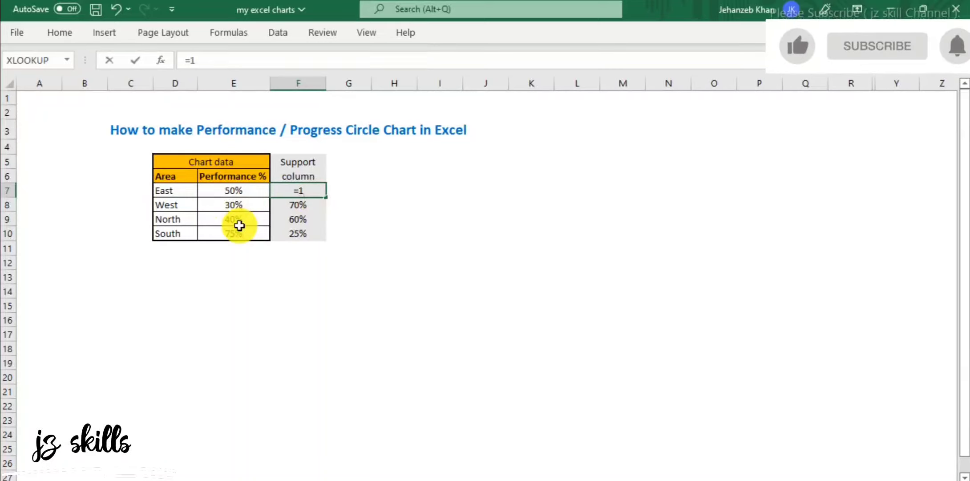
left_click(227, 191)
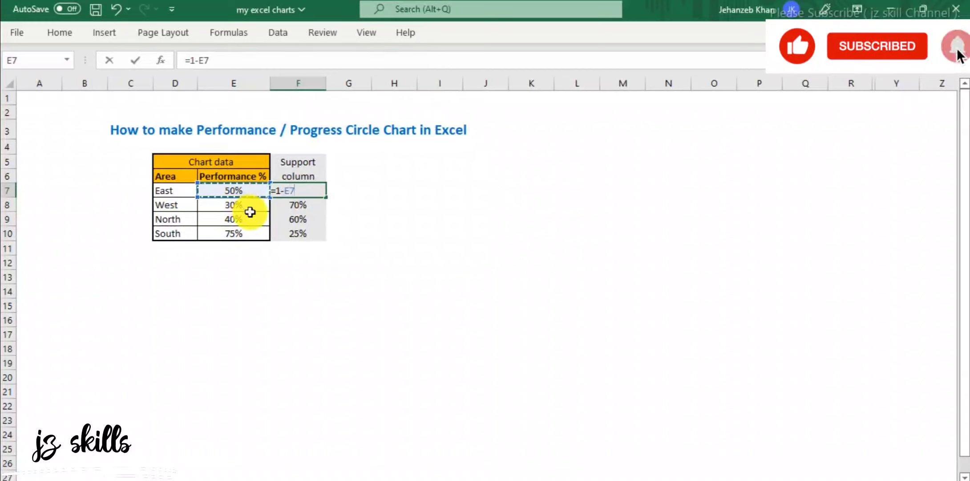
key("Return")
left_click(315, 191)
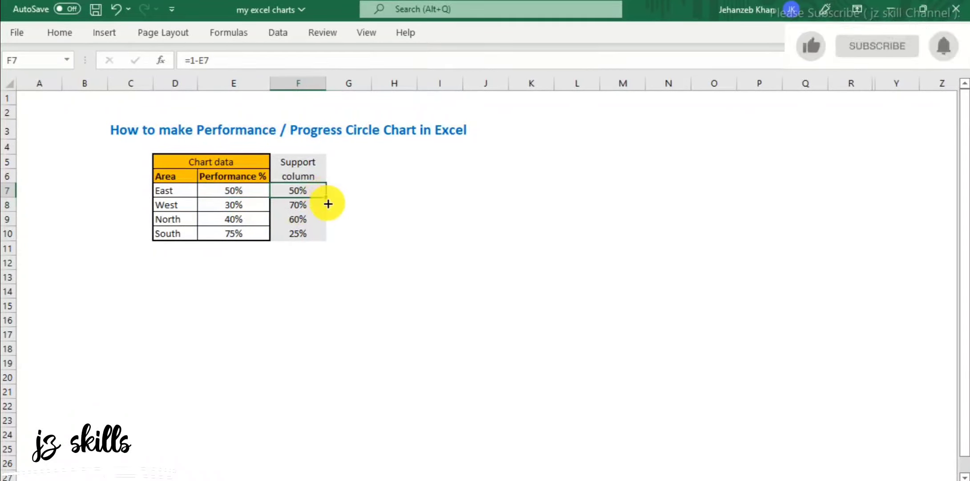
left_click_drag(325, 198, 326, 240)
- Set East's performance in cell E7 to 80% and check its support column cell
left_click_drag(299, 191, 238, 232)
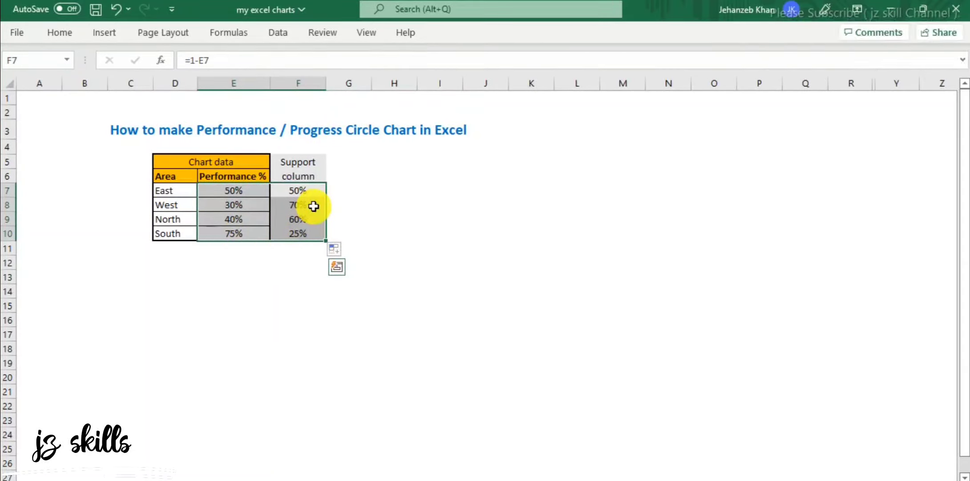
left_click(238, 293)
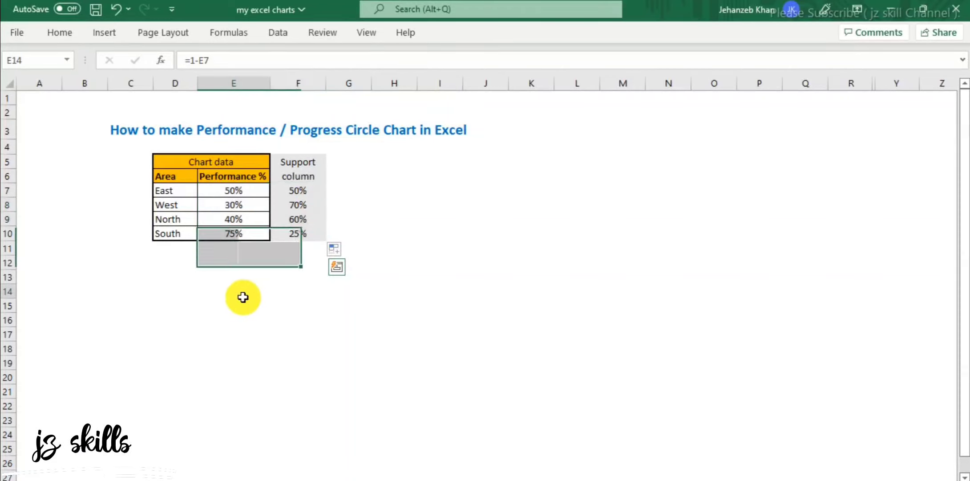
left_click(238, 192)
type("80")
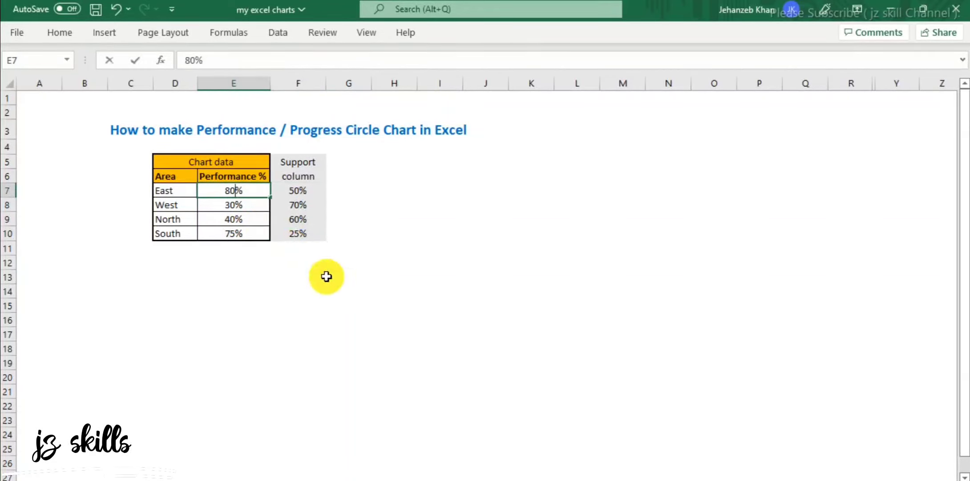
left_click_drag(331, 276, 303, 276)
left_click(299, 190)
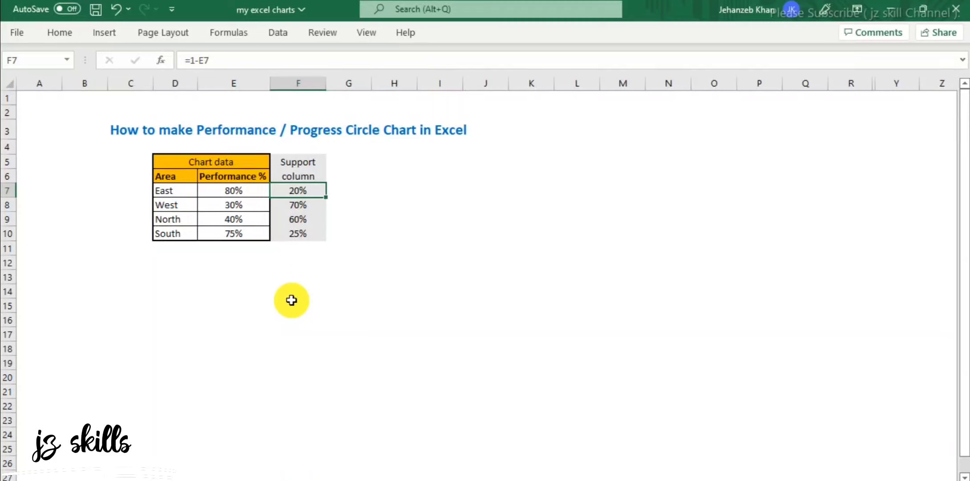
- Insert an empty doughnut chart from the blank cell E14 and place it beside the support column
left_click(134, 334)
left_click(235, 296)
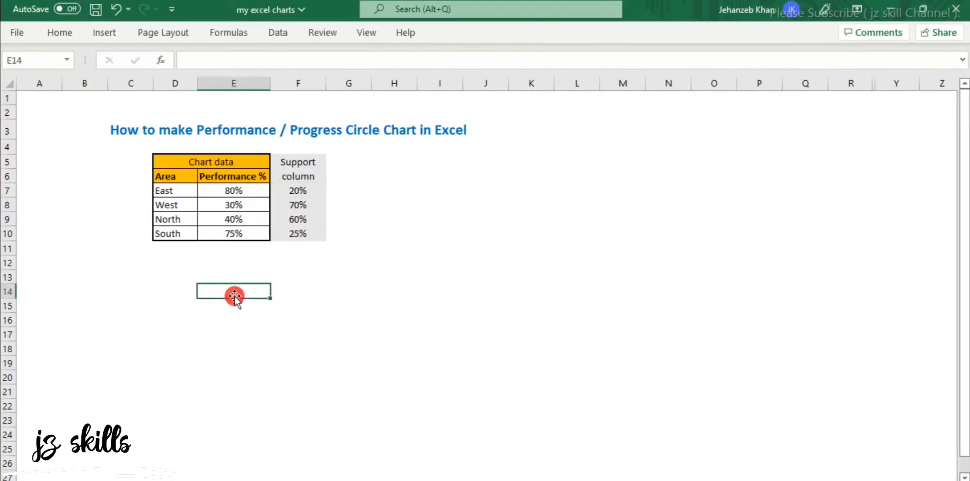
left_click(104, 33)
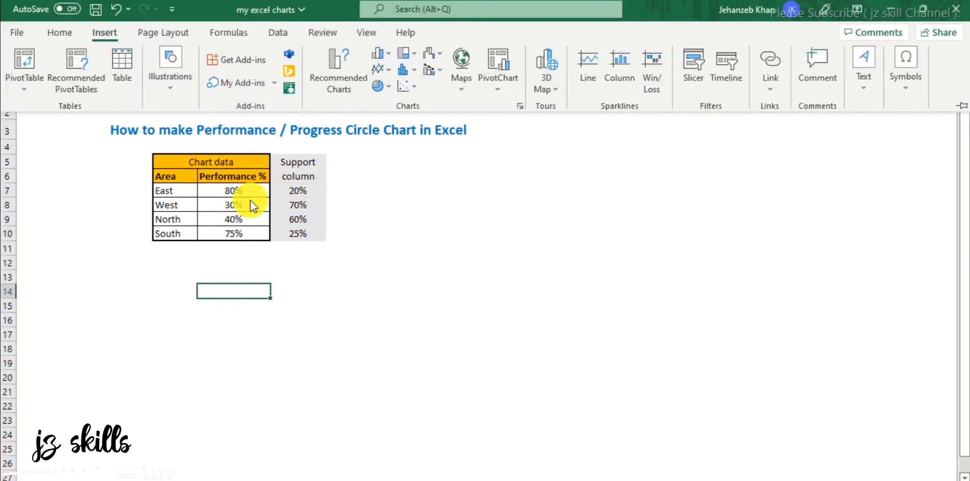
left_click(392, 86)
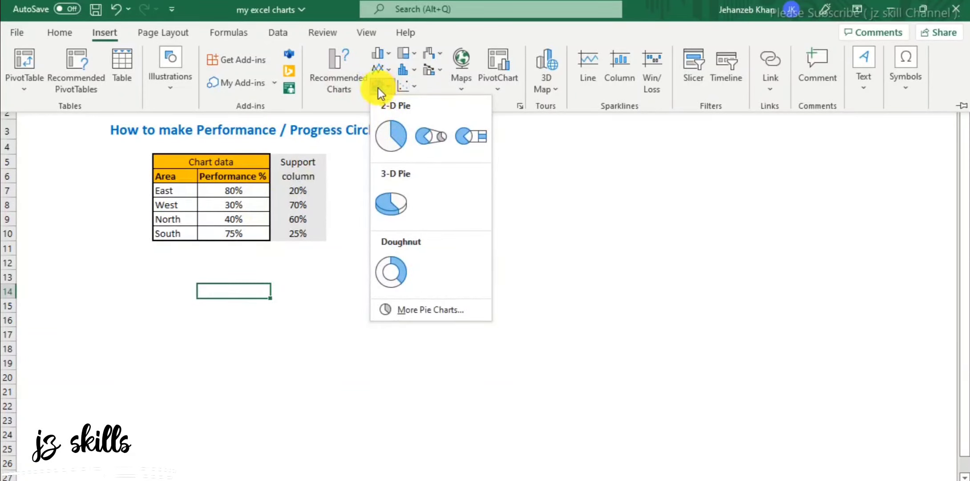
left_click(399, 280)
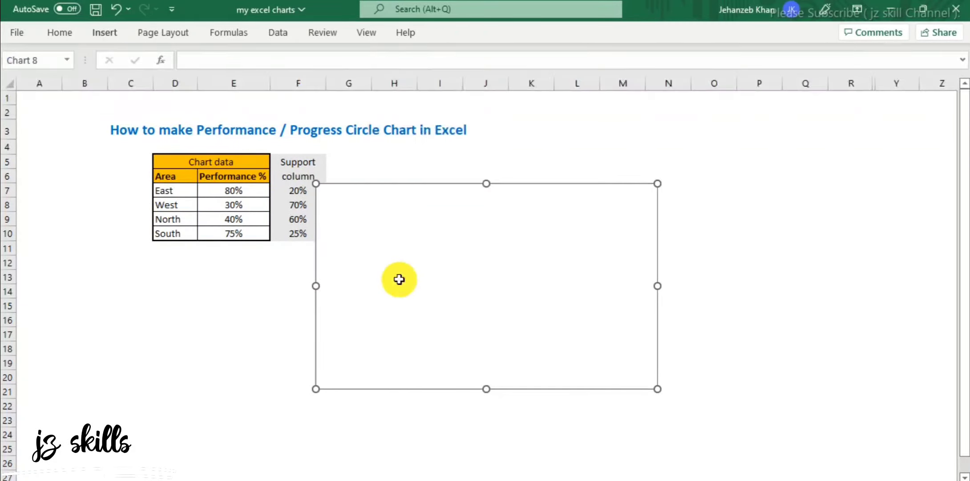
left_click_drag(533, 183, 552, 163)
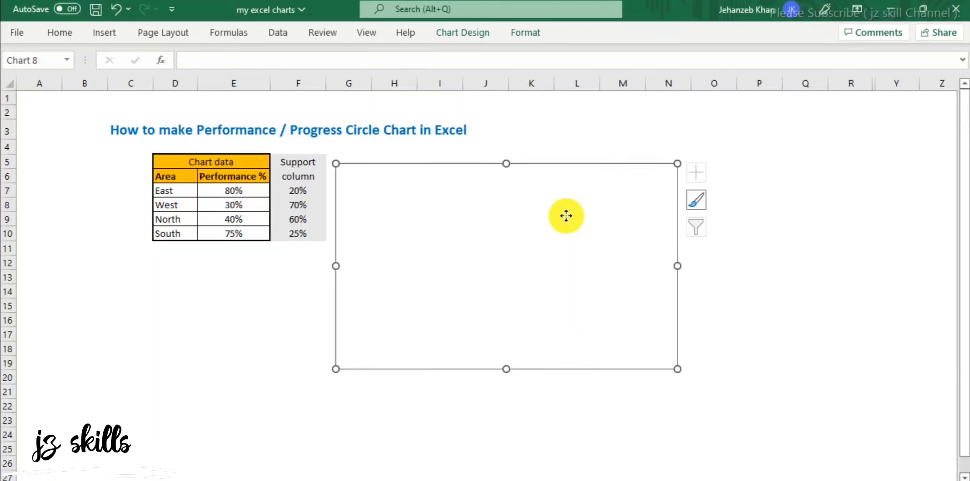
- Add a data series to the doughnut chart with twenty values of 1 to create equal segments
right_click(566, 217)
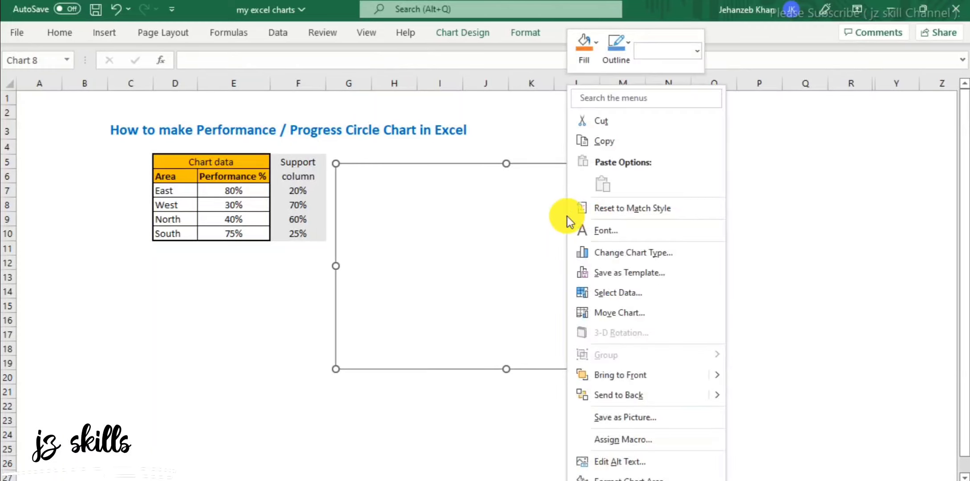
left_click(641, 293)
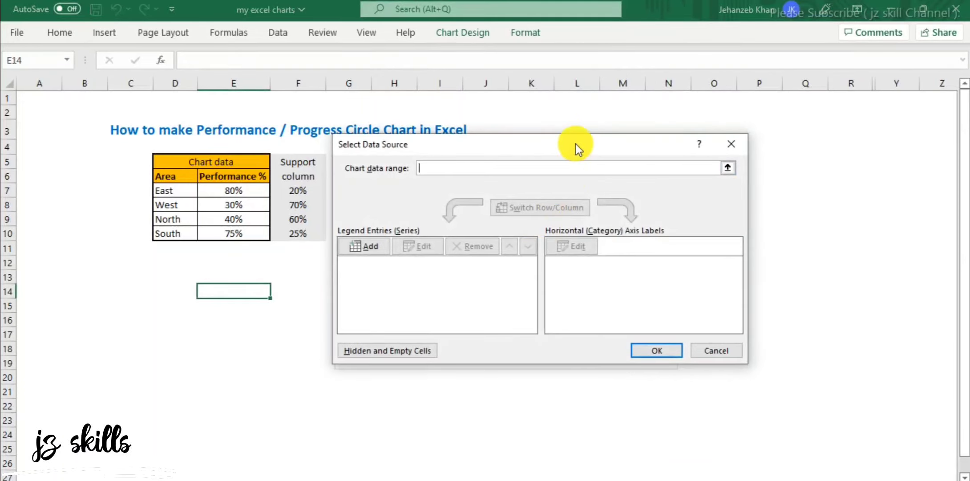
left_click_drag(576, 144, 521, 155)
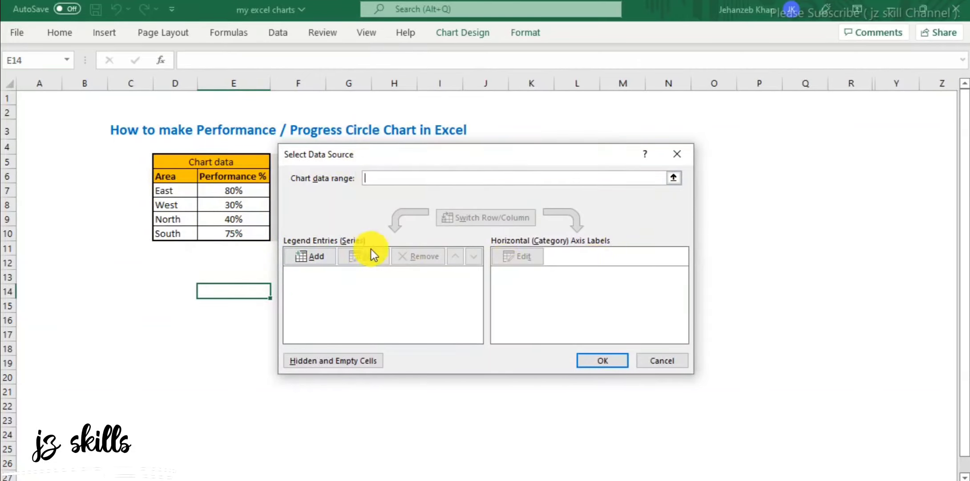
left_click(318, 257)
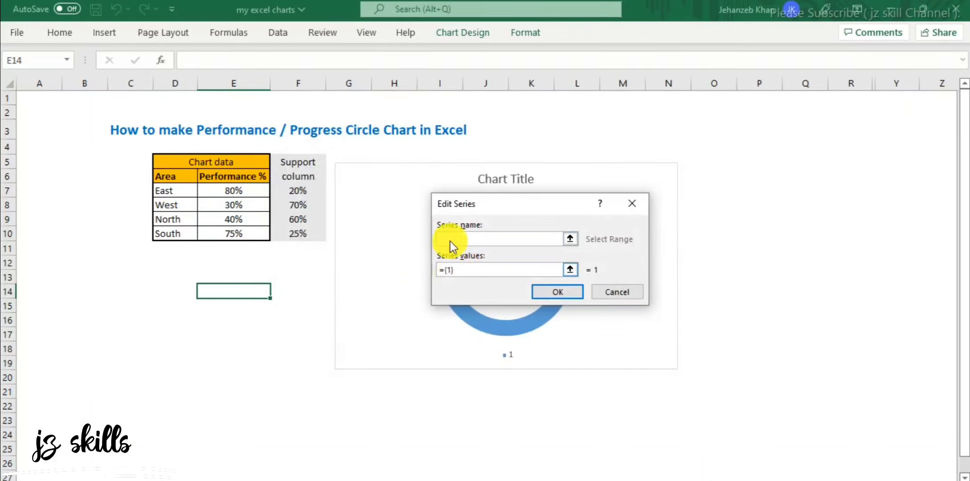
left_click(451, 272)
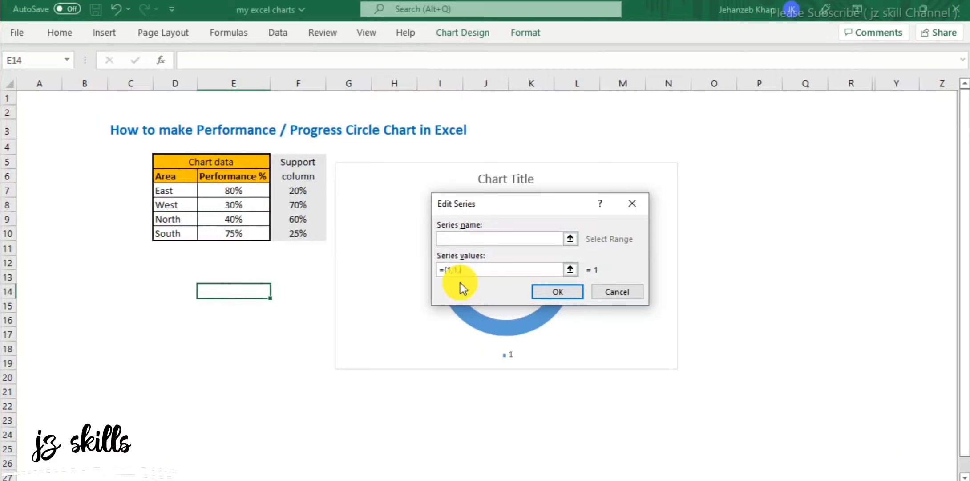
type("1,1,1,1,1,1,1,1,1,1,1,1,1,1,1,1,1")
left_click(553, 293)
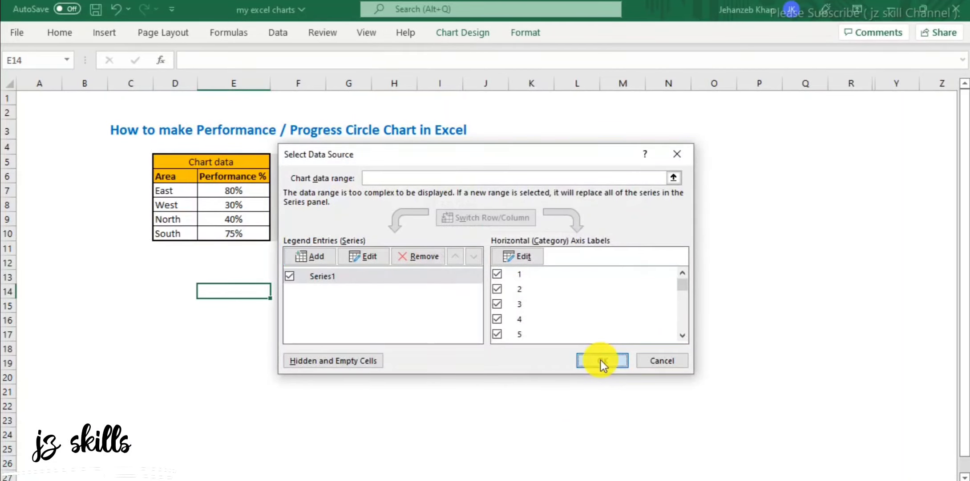
left_click(601, 360)
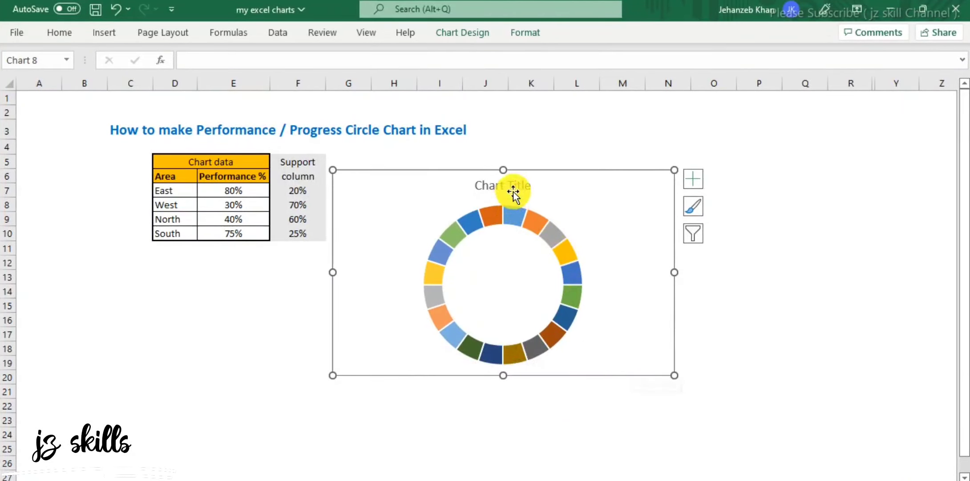
- Move the doughnut chart so its upper edge sits at row 7, and delete the chart title
left_click_drag(554, 172, 575, 190)
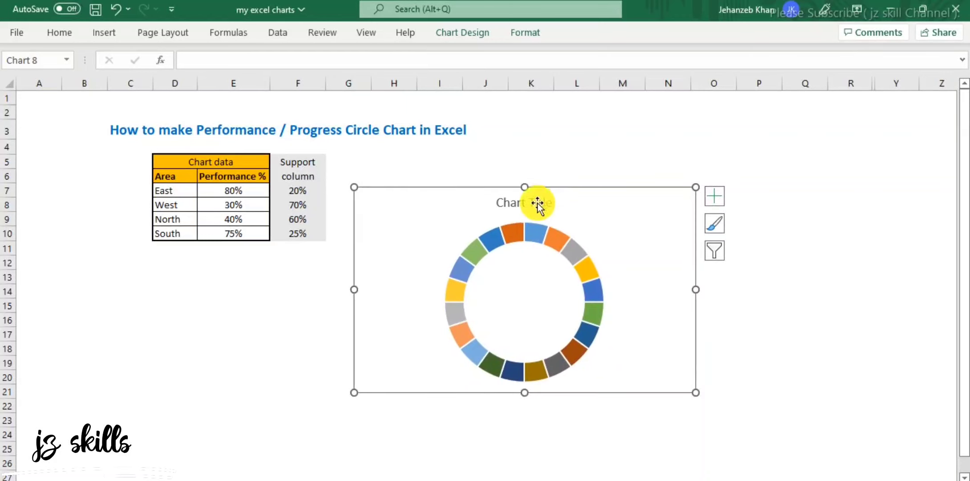
left_click(537, 202)
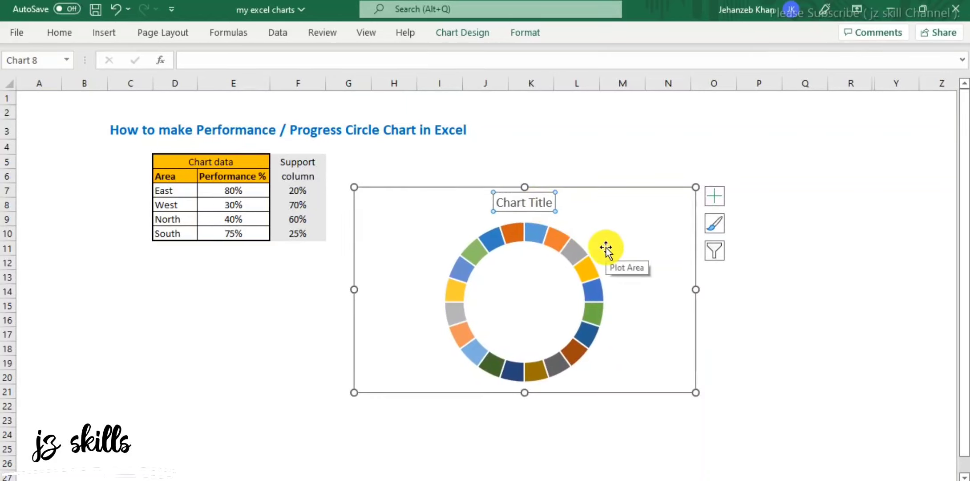
key("Delete")
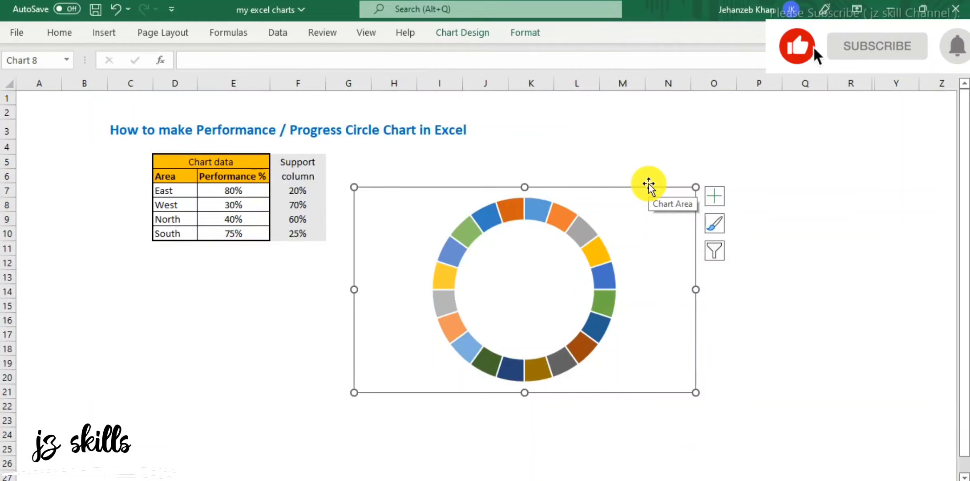
- Remove the outline from the doughnut chart's chart area
right_click(626, 186)
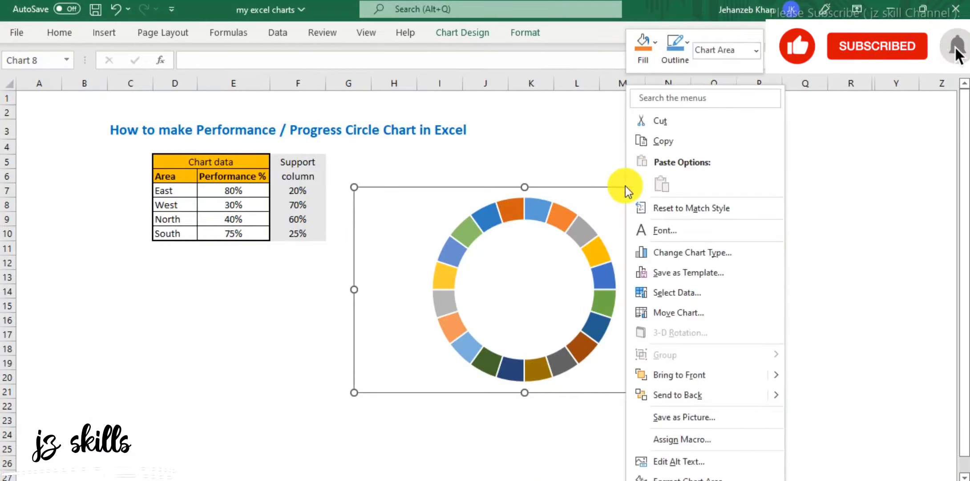
right_click(609, 187)
left_click(671, 40)
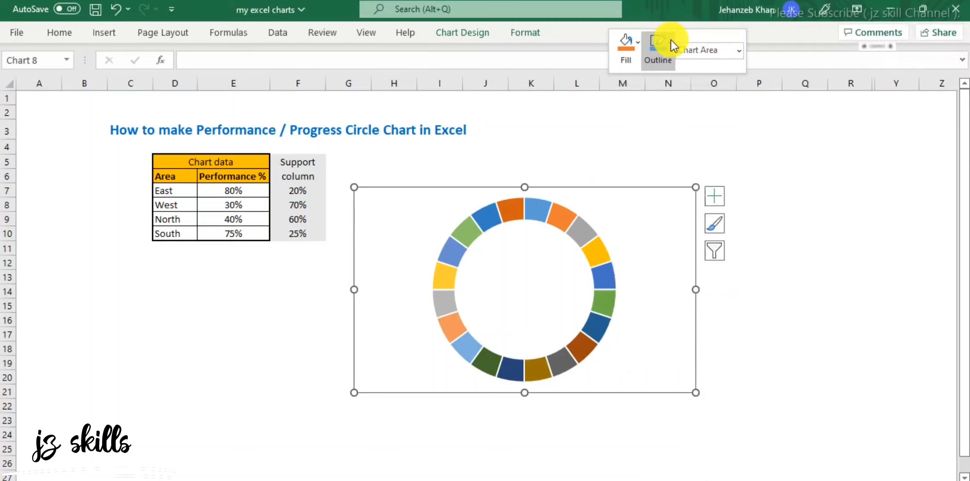
left_click(690, 242)
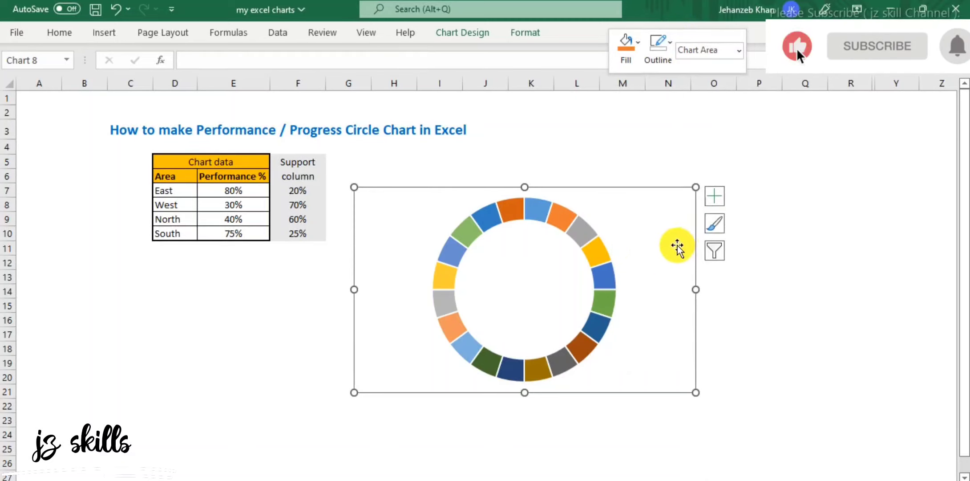
left_click(760, 318)
left_click(652, 315)
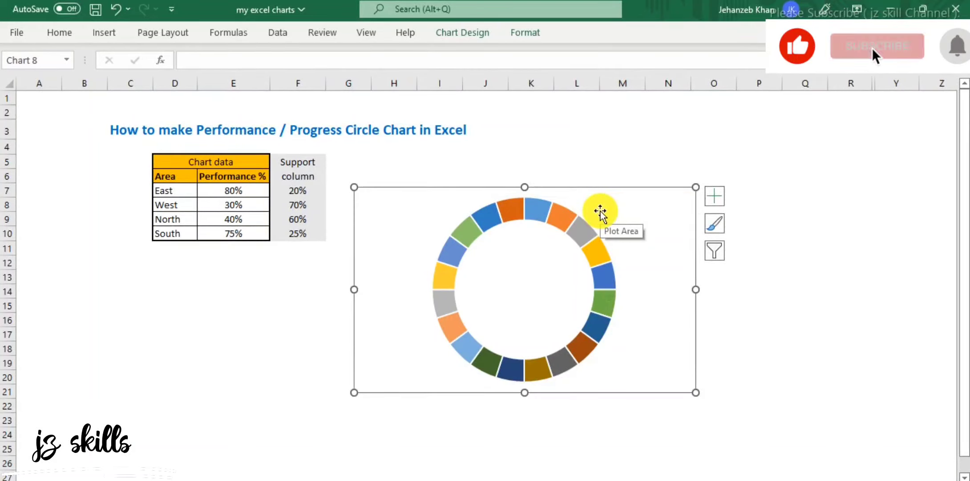
- Apply a solid fill to the whole doughnut series and move the chart below the data table, with its upper edge at row 12
right_click(561, 216)
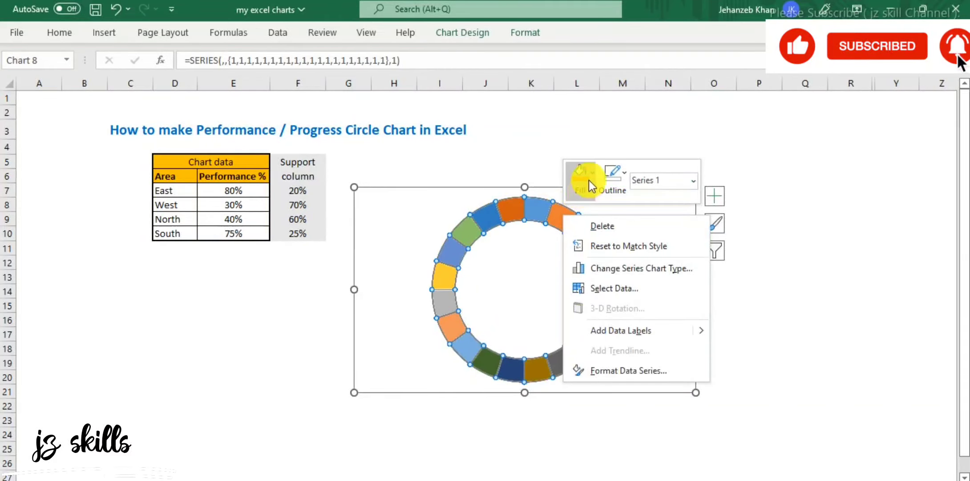
left_click(645, 372)
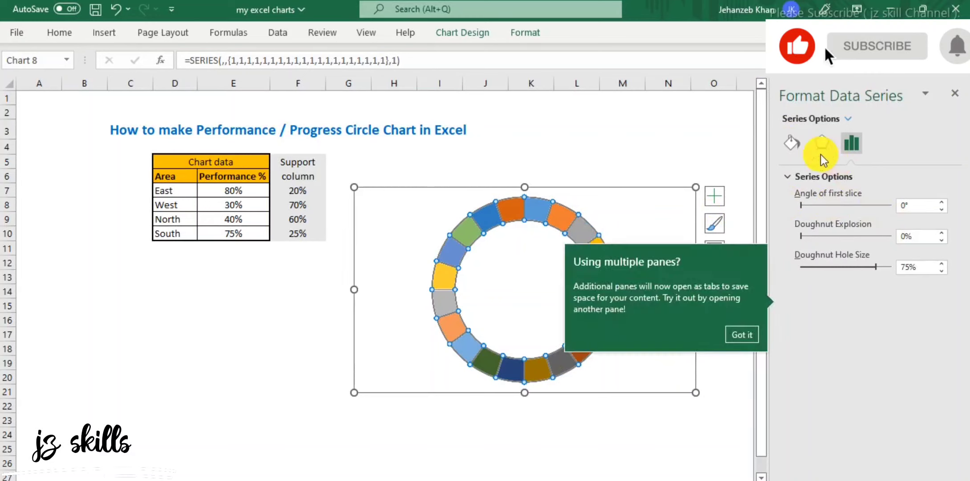
left_click(792, 143)
left_click(788, 178)
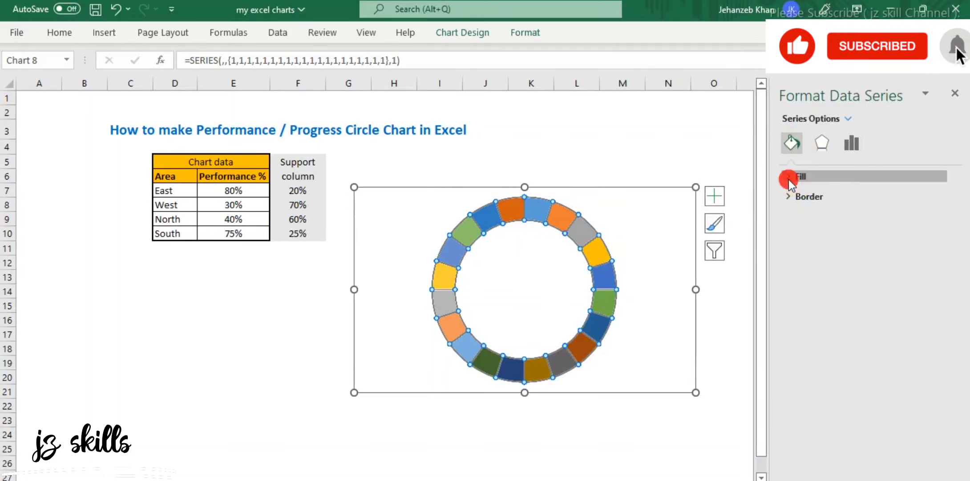
left_click(800, 214)
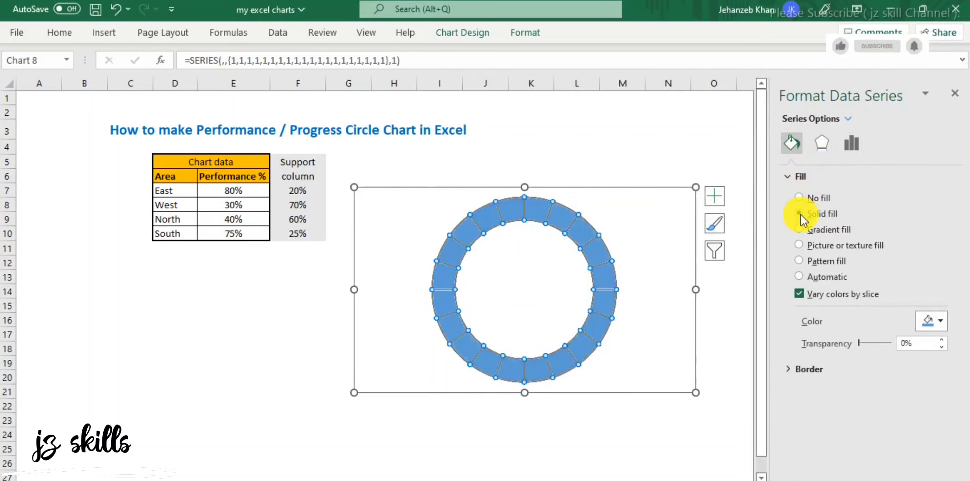
left_click_drag(647, 199, 329, 255)
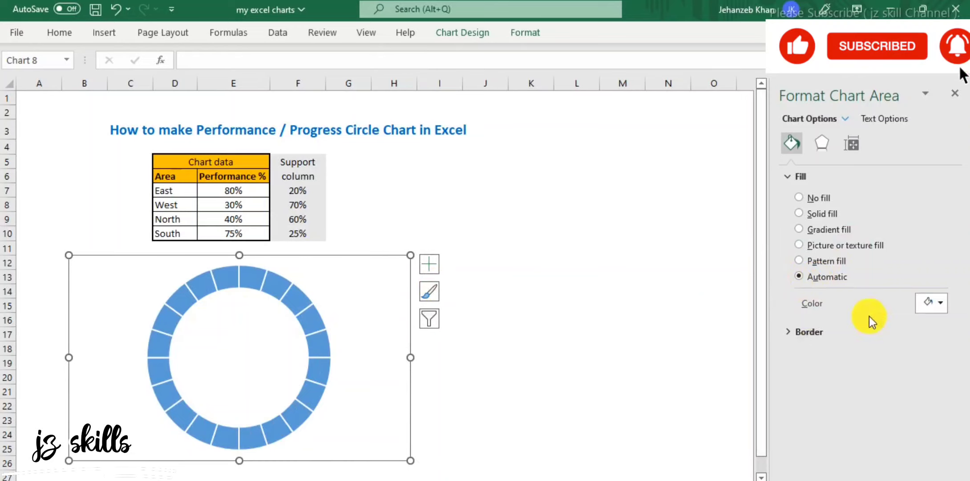
- Undo a solid fill tried on the chart area and recolor all doughnut segments with the darkest green theme color
left_click(801, 213)
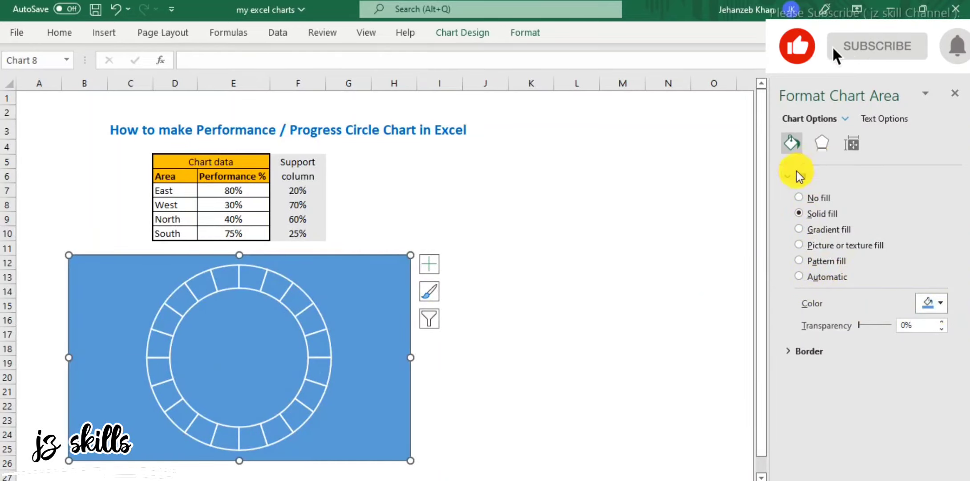
left_click(115, 9)
left_click(323, 322)
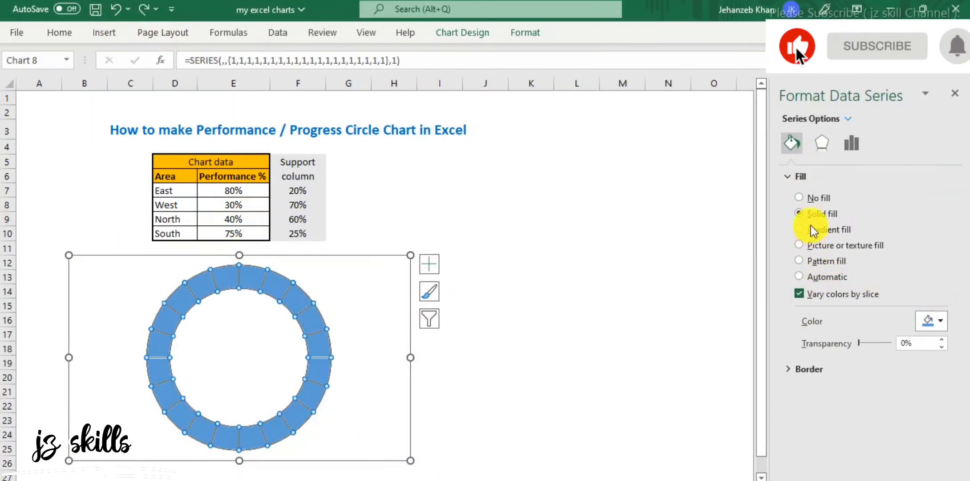
left_click(941, 328)
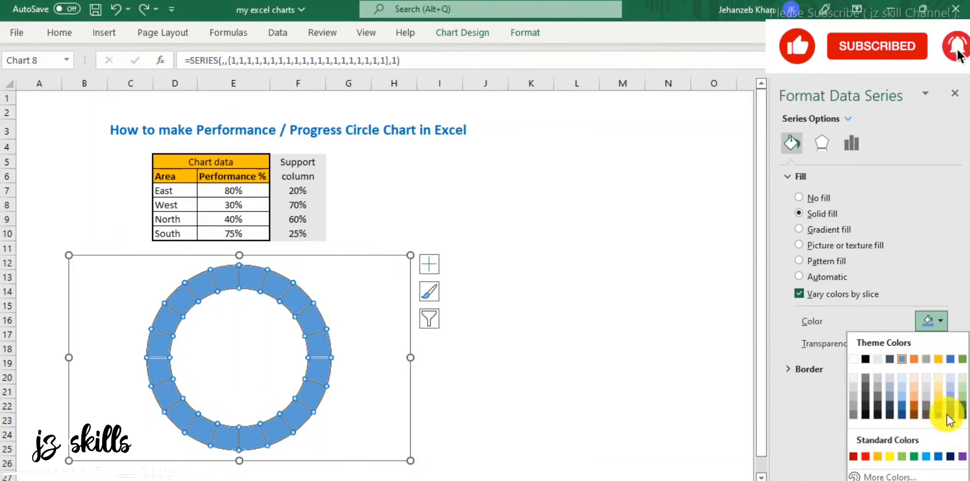
left_click(963, 416)
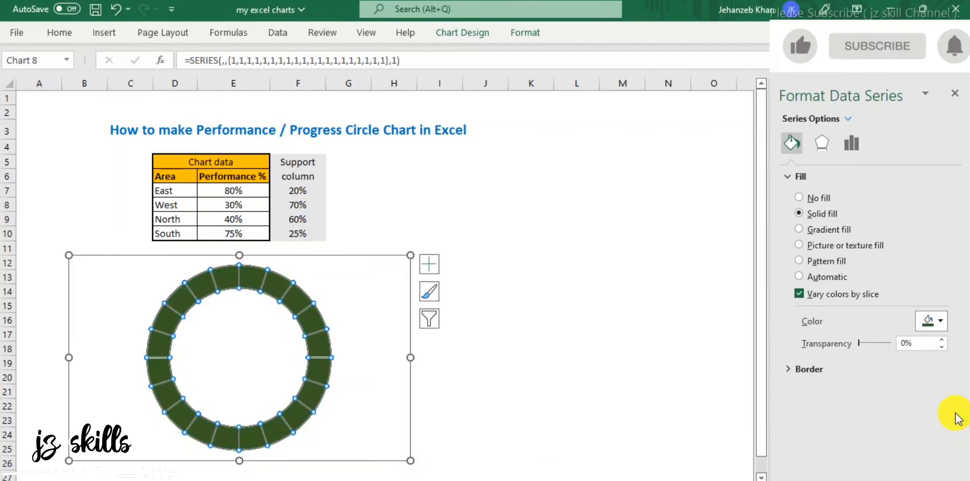
left_click(623, 293)
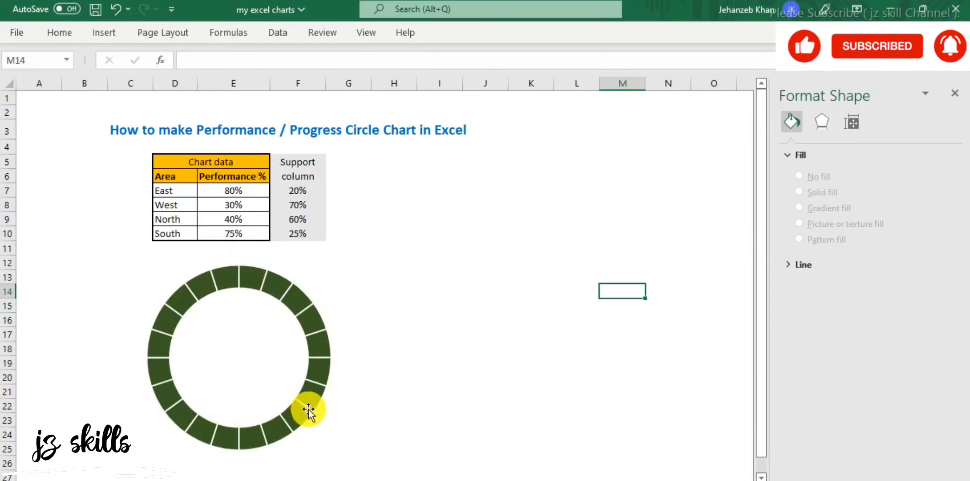
- Set the fill transparency of the green doughnut series to 40%
mouse_move(325, 346)
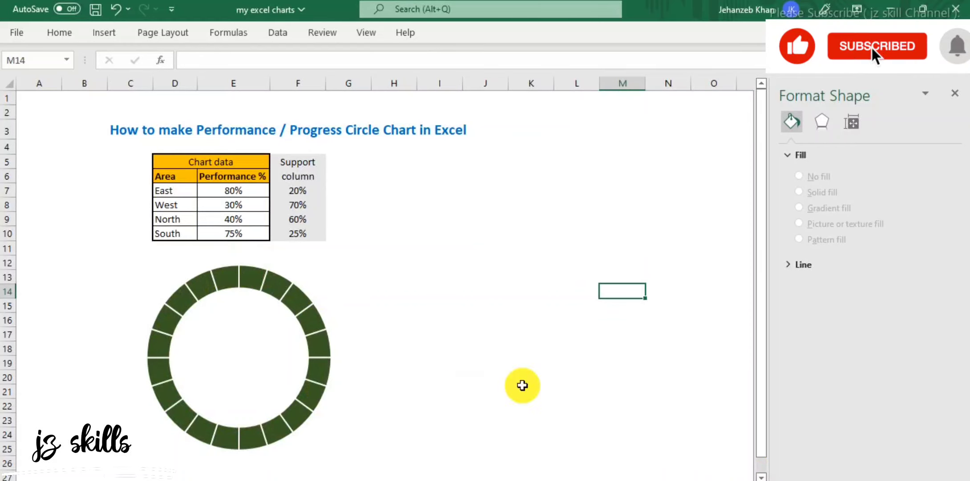
left_click(318, 339)
left_click(318, 339)
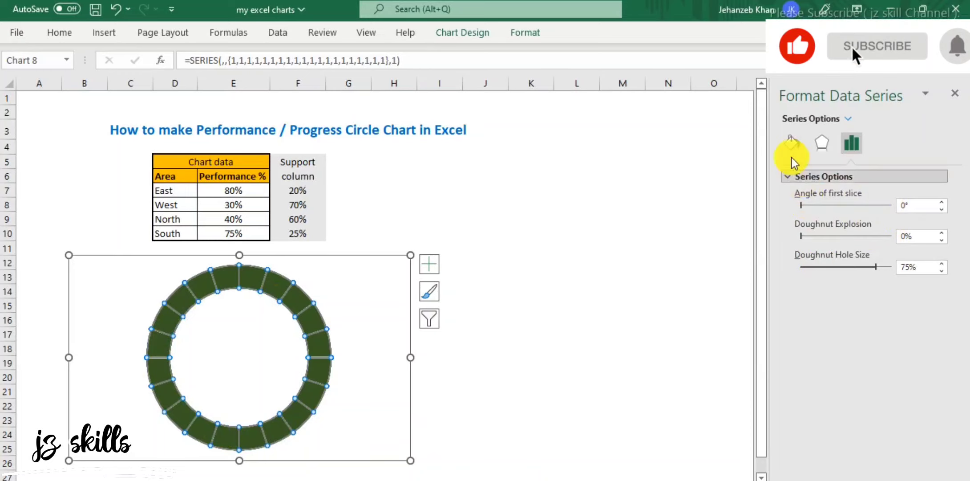
left_click(791, 142)
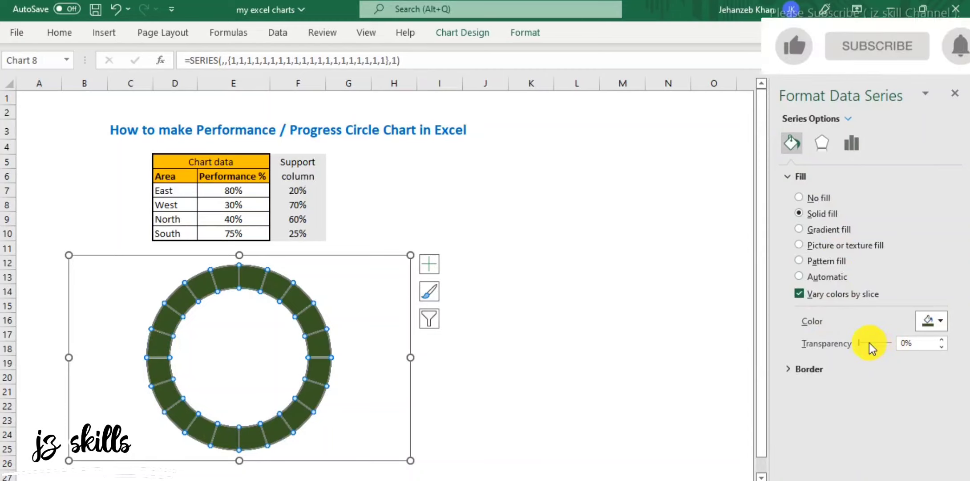
left_click_drag(869, 343, 870, 345)
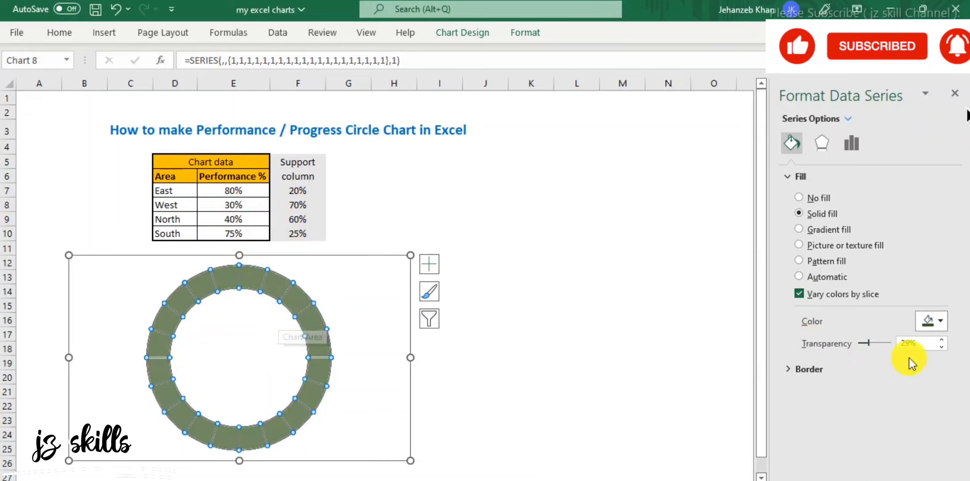
left_click_drag(869, 346, 873, 345)
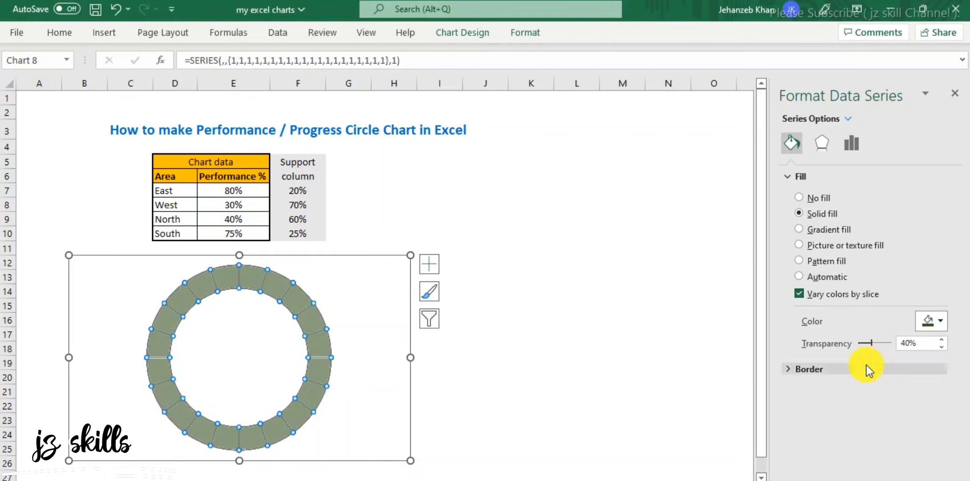
left_click(554, 336)
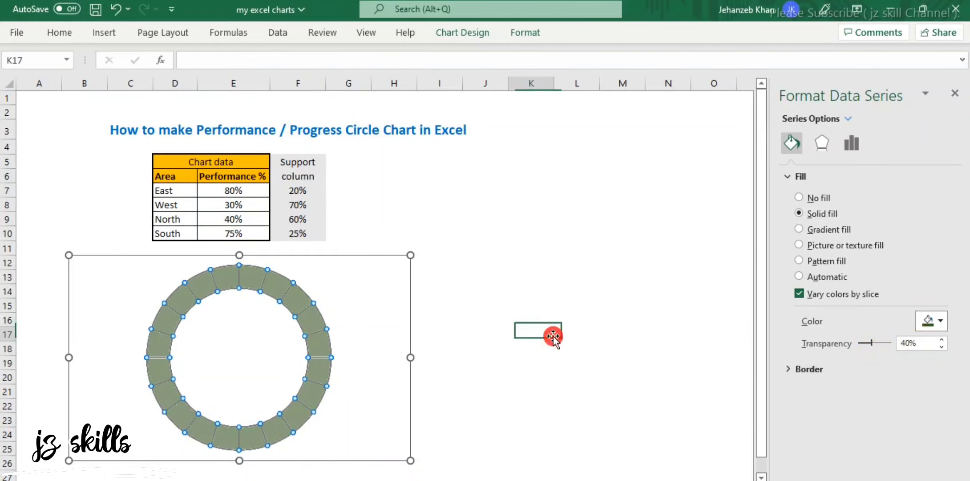
left_click(303, 302)
left_click(544, 292)
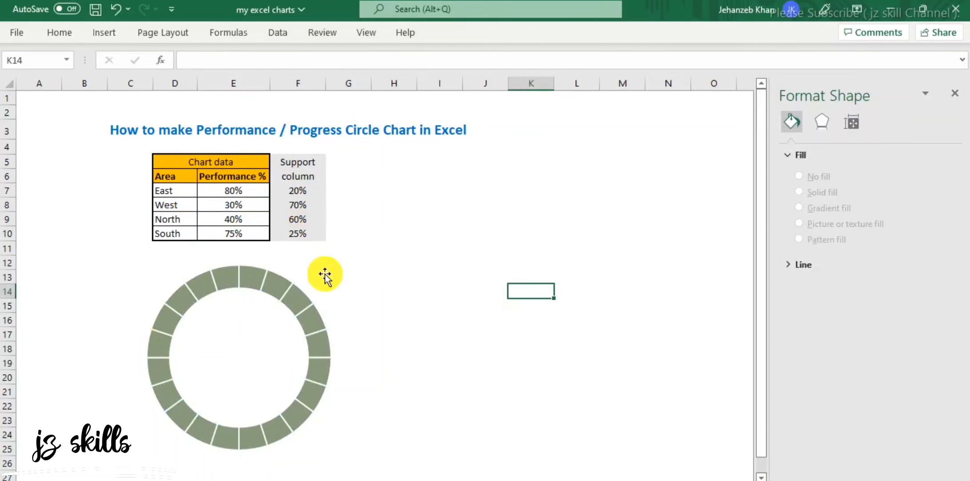
- Open the doughnut chart's data source and start adding a second data series
left_click(280, 317)
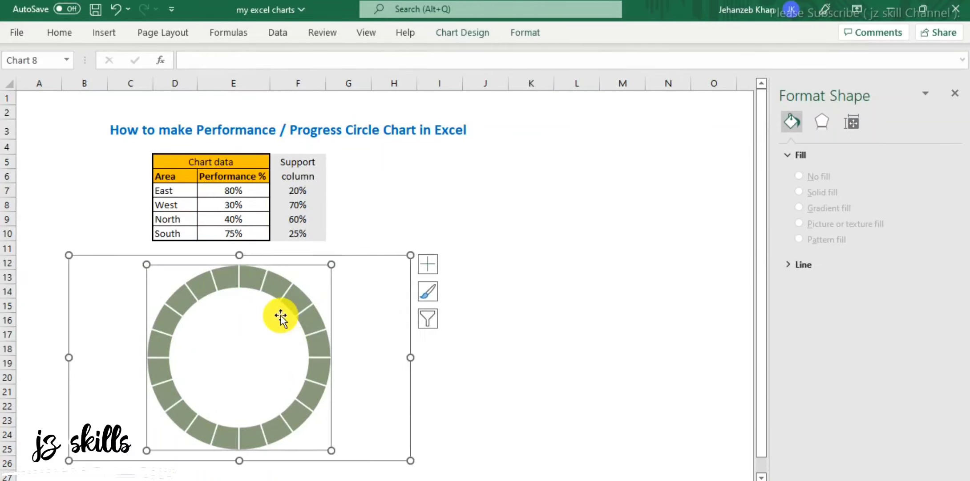
right_click(290, 304)
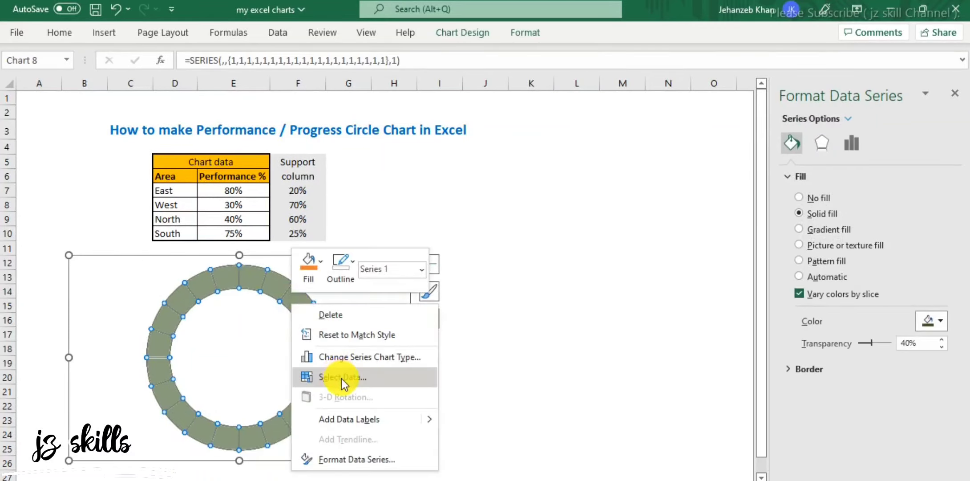
left_click(341, 377)
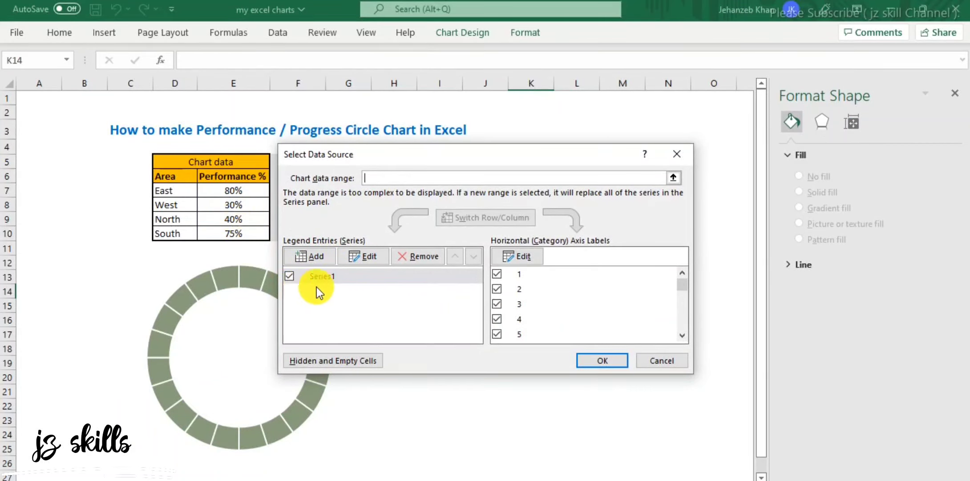
left_click(315, 254)
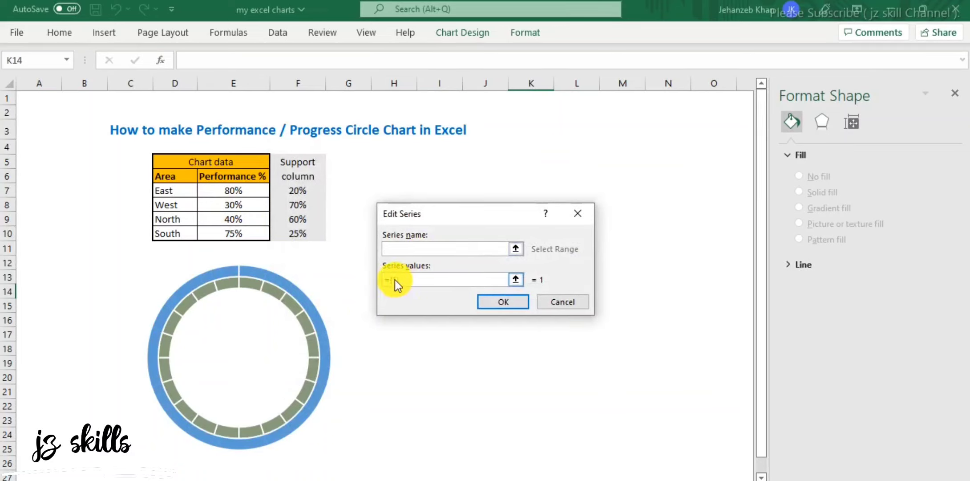
- Try to define the new series' values by adding the range E7:F7 to the default value {1}
left_click(433, 280)
type("+")
left_click_drag(233, 190, 284, 192)
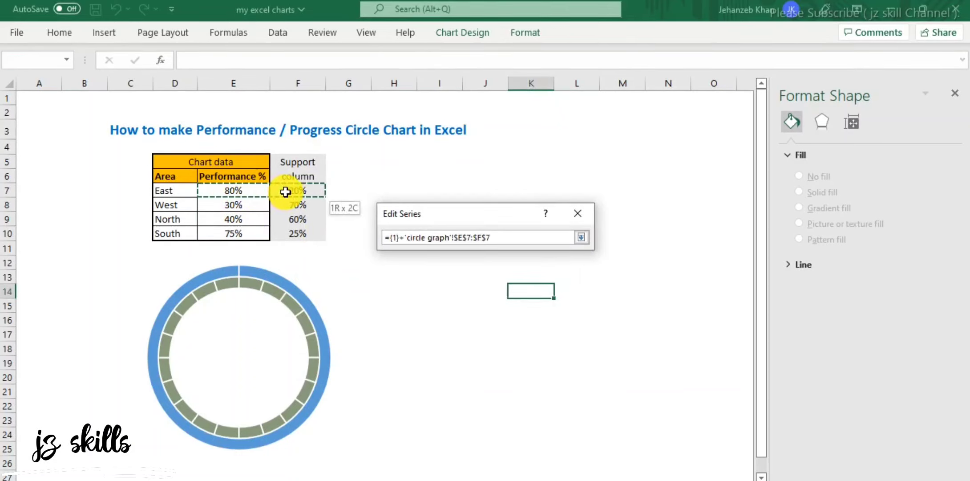
key("Return")
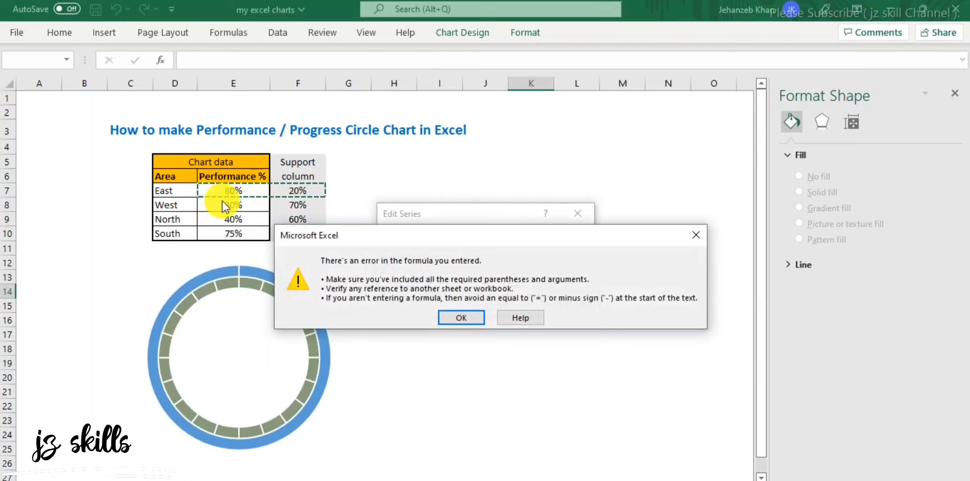
left_click(456, 316)
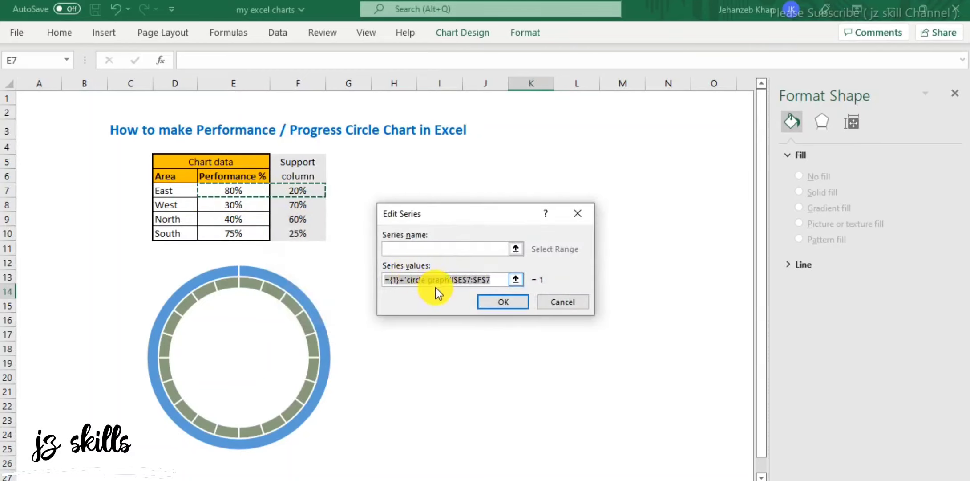
- Clear the series values, set them to East's performance and support cells E7:F7, and apply the new data source
key("BackSpace")
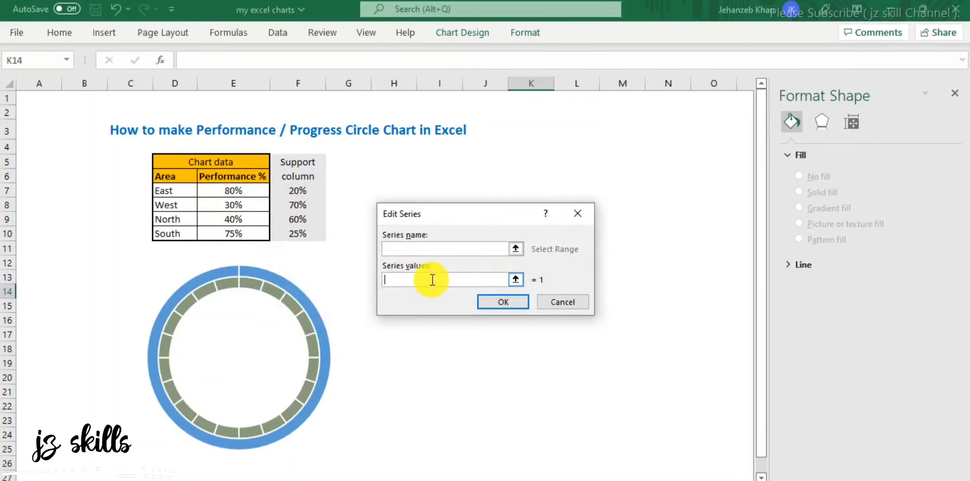
type("=")
left_click_drag(234, 191, 280, 191)
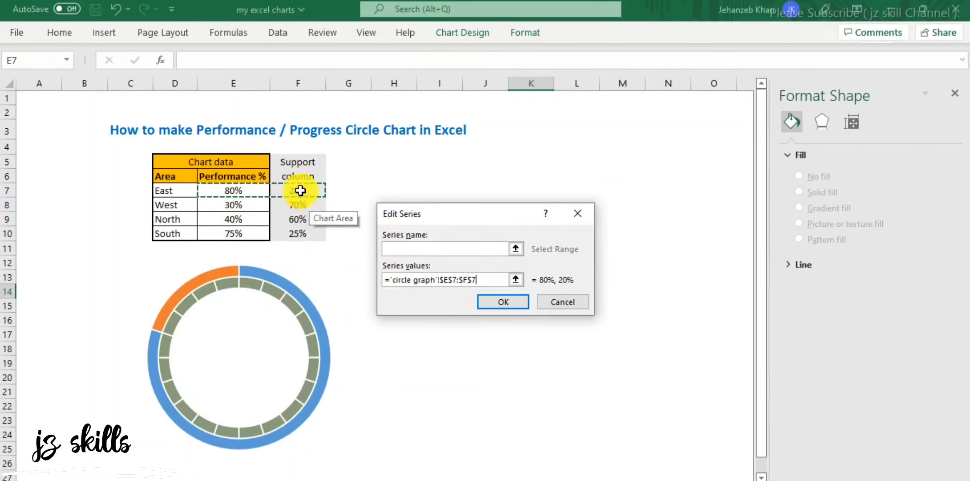
left_click(507, 300)
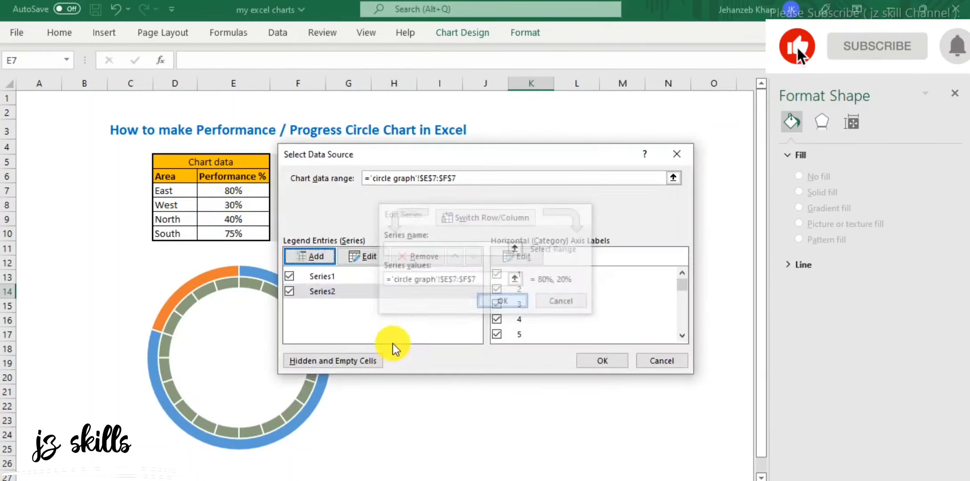
left_click(606, 361)
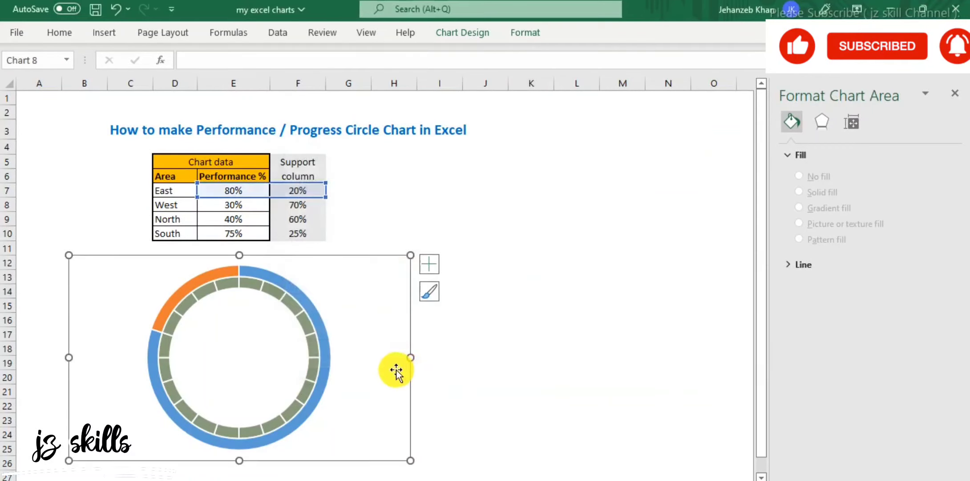
left_click(532, 347)
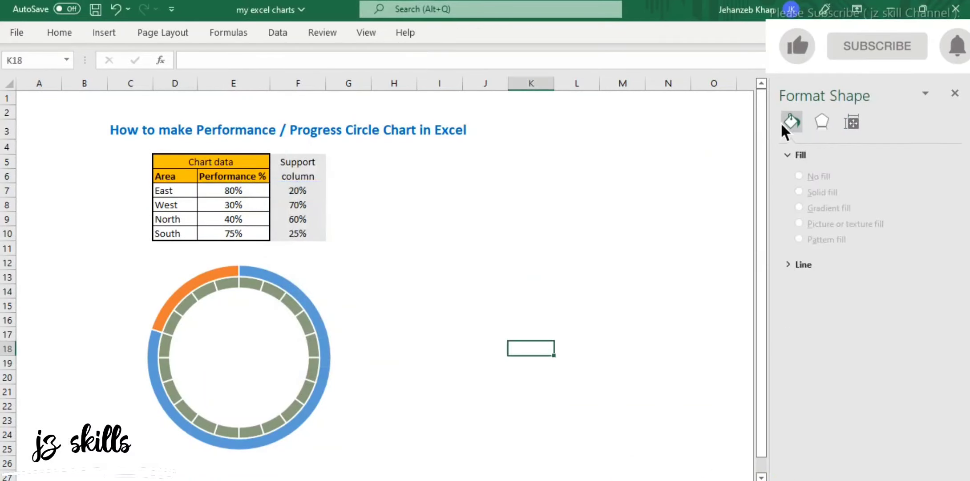
- Lower the fill transparency of the green inner doughnut series to 11%
left_click(344, 291)
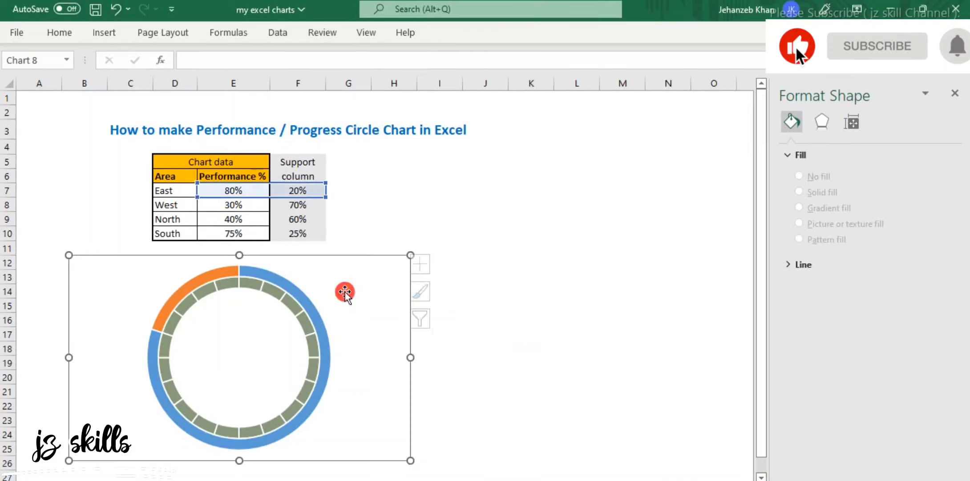
left_click(276, 302)
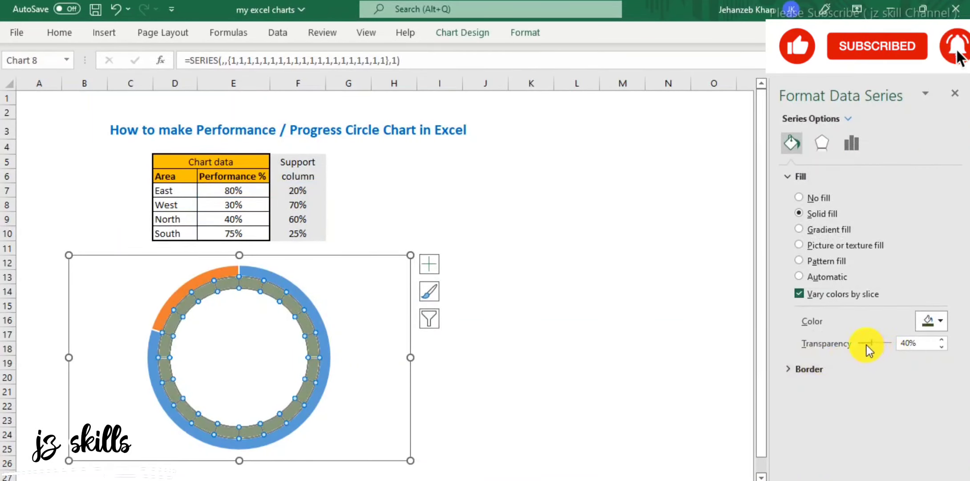
left_click_drag(872, 343, 862, 348)
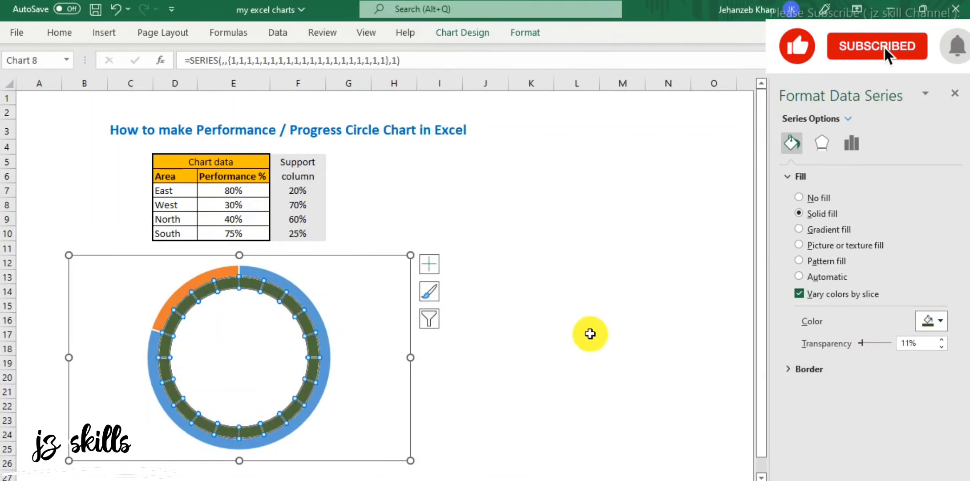
left_click(465, 378)
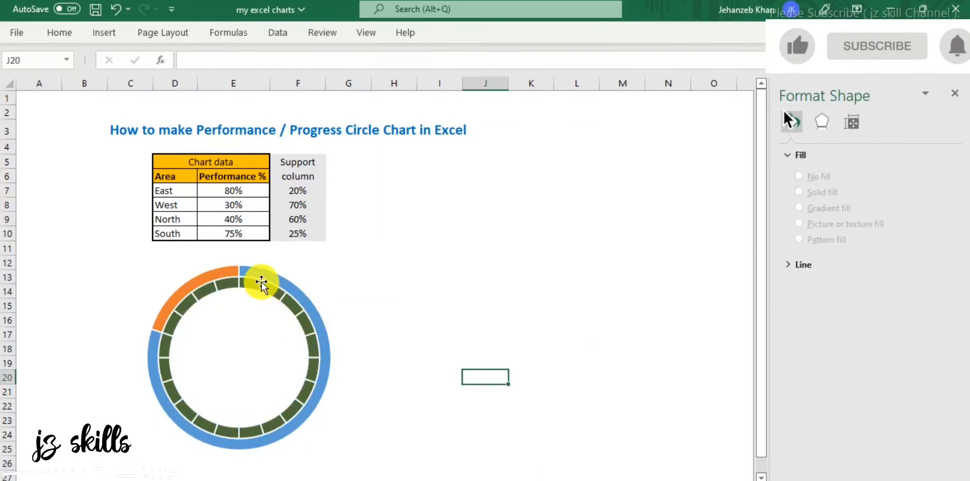
- Place Series2, the outer doughnut ring, on the secondary axis and apply the combined chart type
left_click(206, 276)
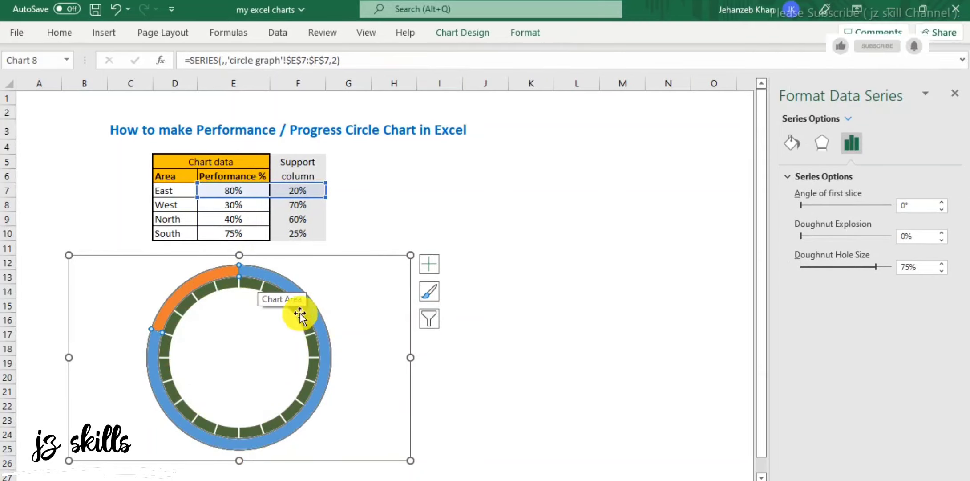
left_click(485, 362)
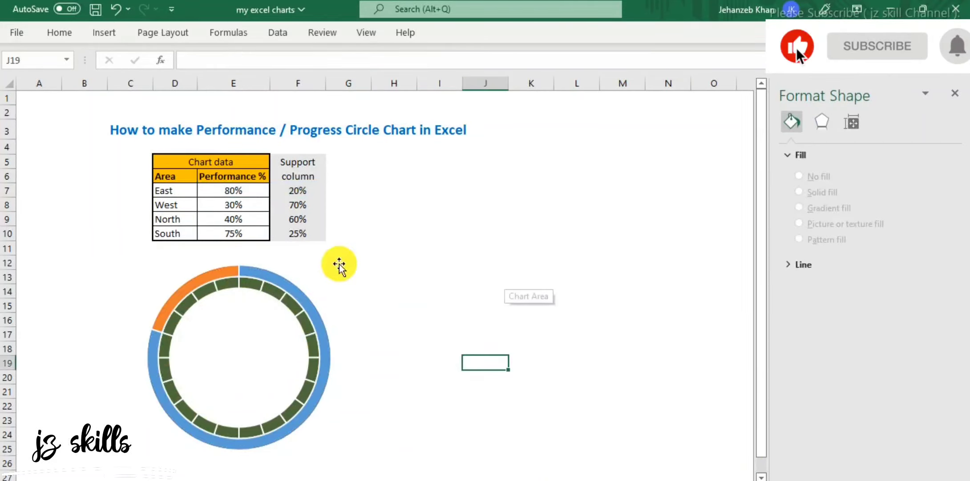
right_click(290, 298)
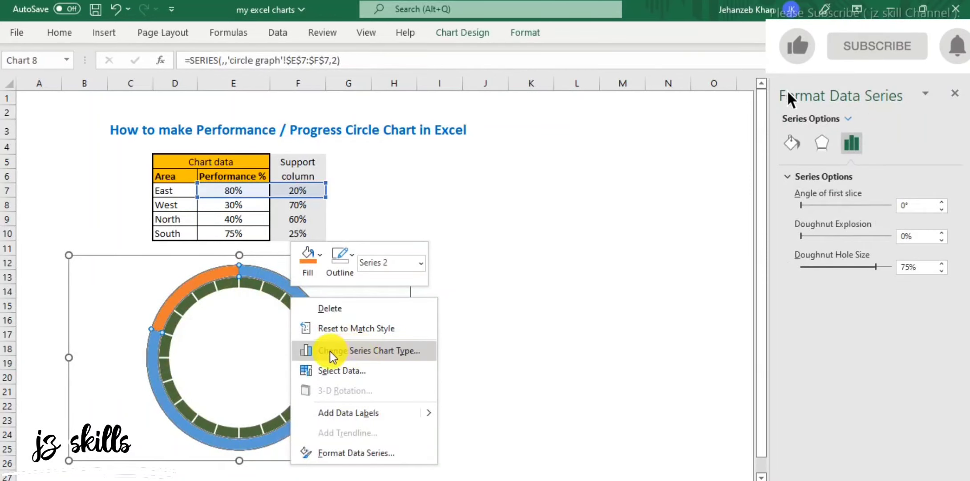
left_click(394, 356)
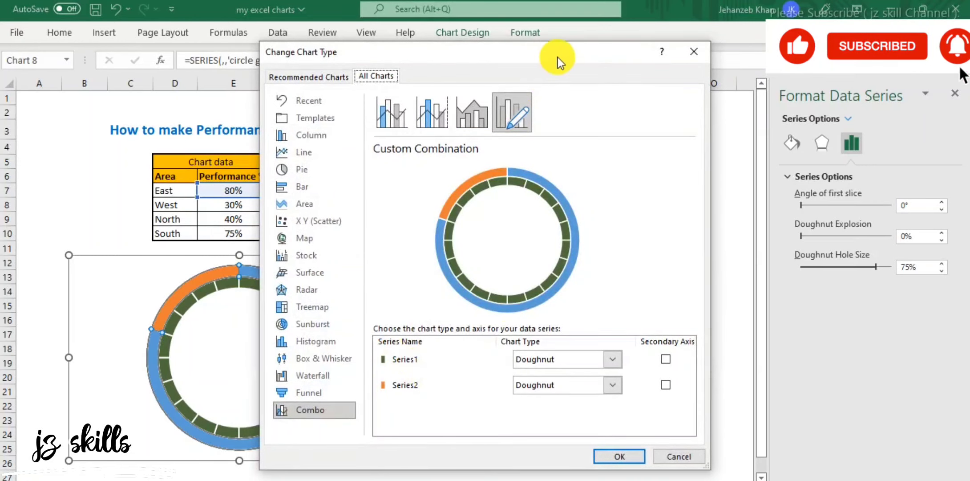
left_click_drag(558, 57, 648, 54)
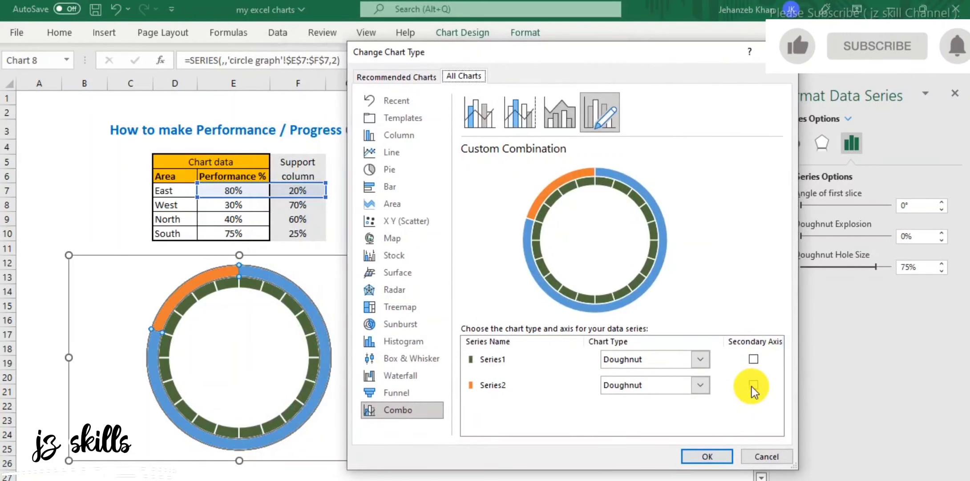
left_click(753, 385)
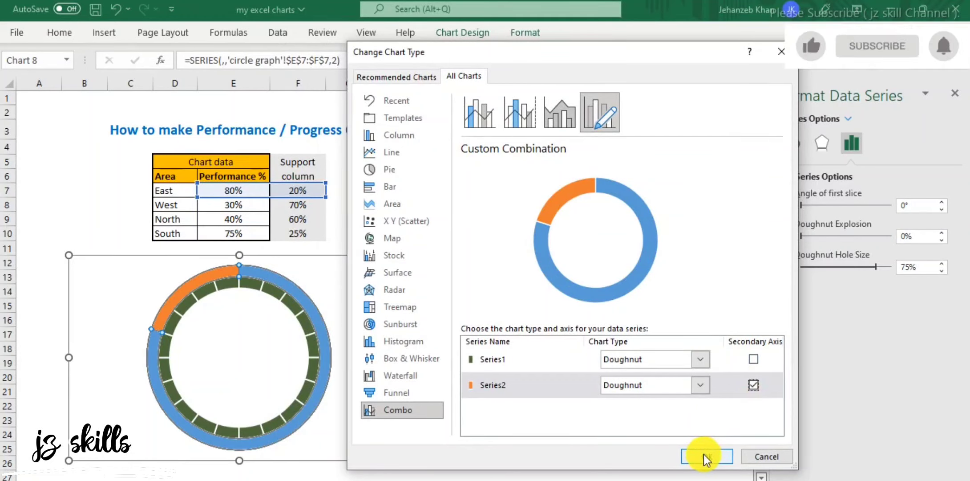
left_click(754, 359)
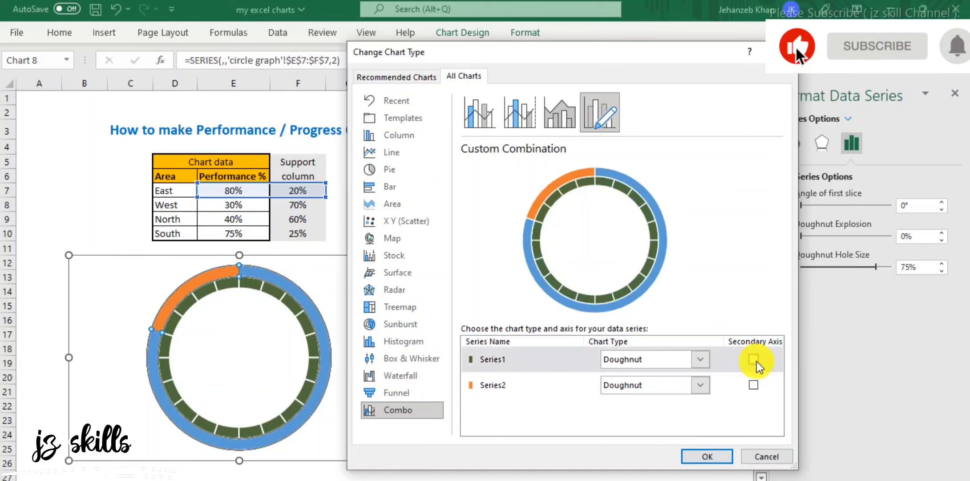
left_click(754, 384)
left_click(753, 384)
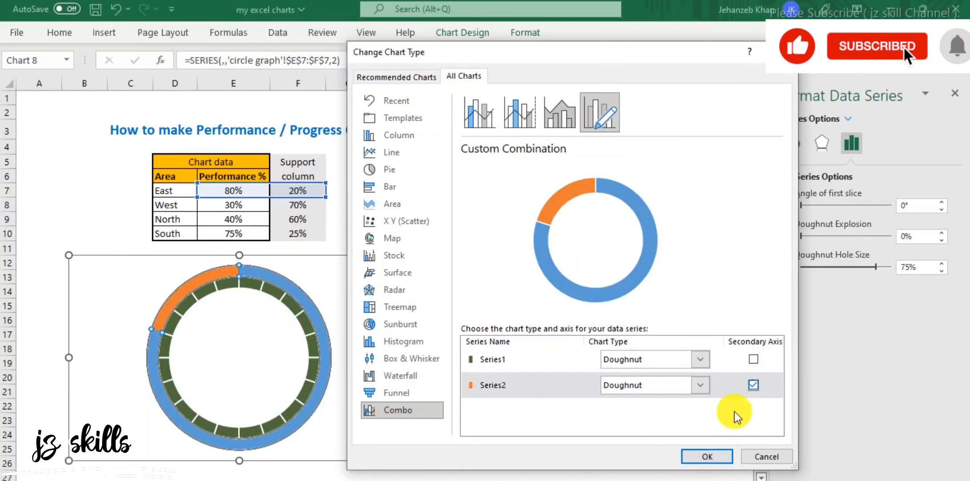
left_click(697, 455)
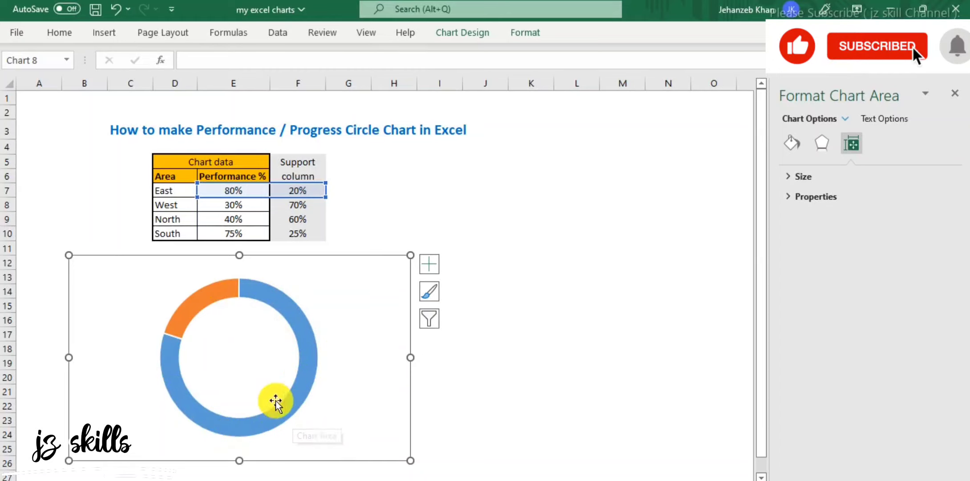
- Give the blue performance slice of the overlaid ring no fill and no border line
left_click(285, 307)
left_click(285, 306)
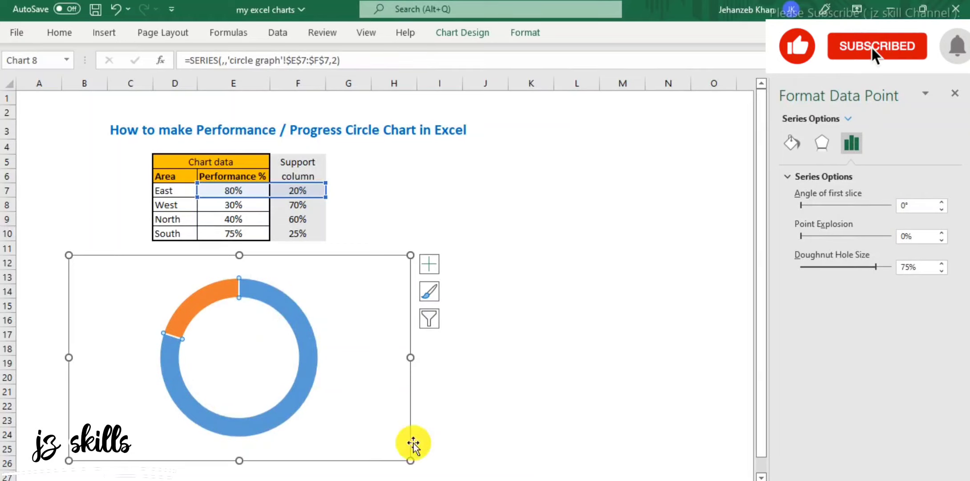
left_click(793, 142)
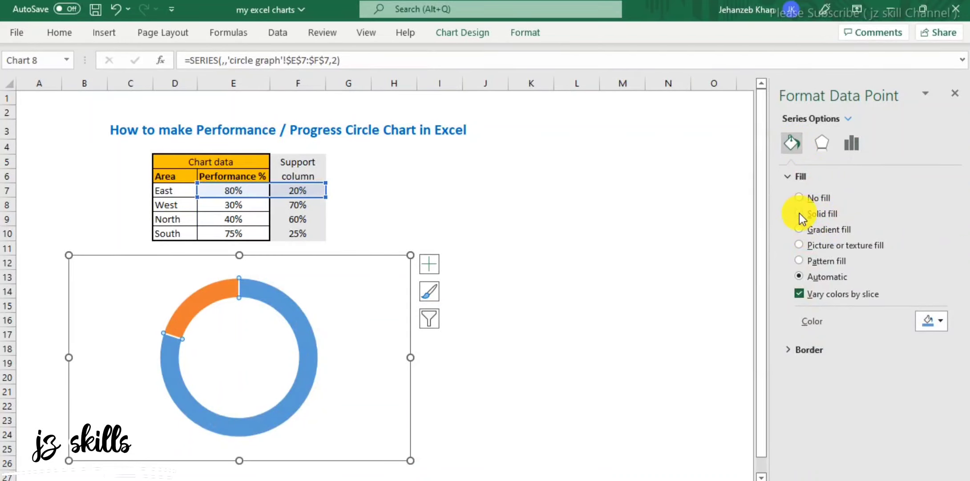
left_click(800, 197)
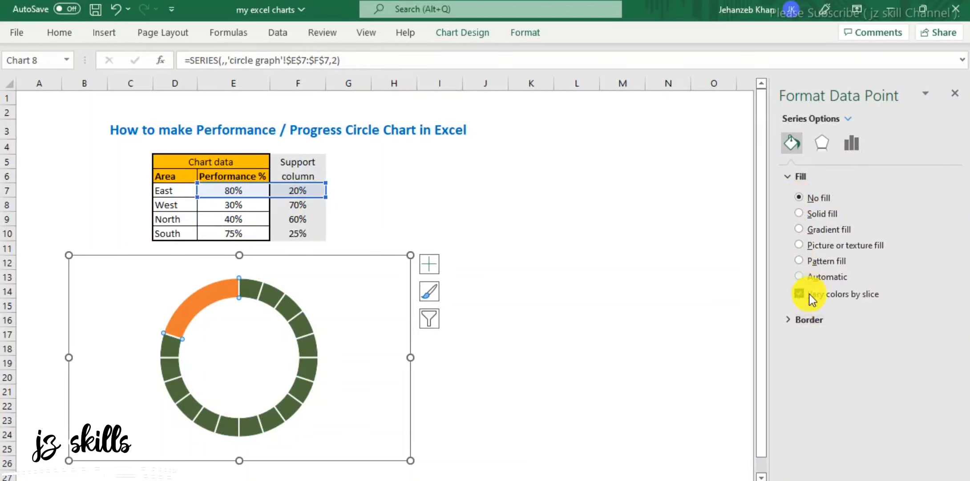
left_click(787, 321)
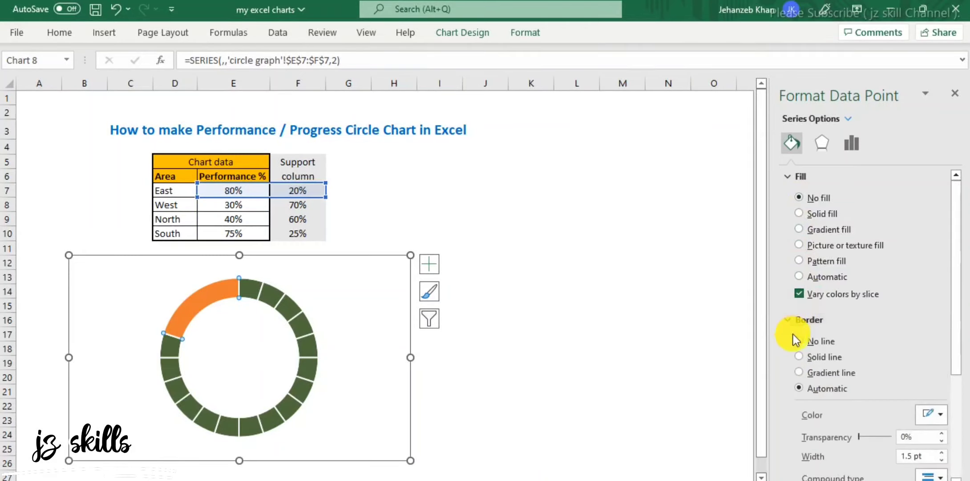
left_click(799, 340)
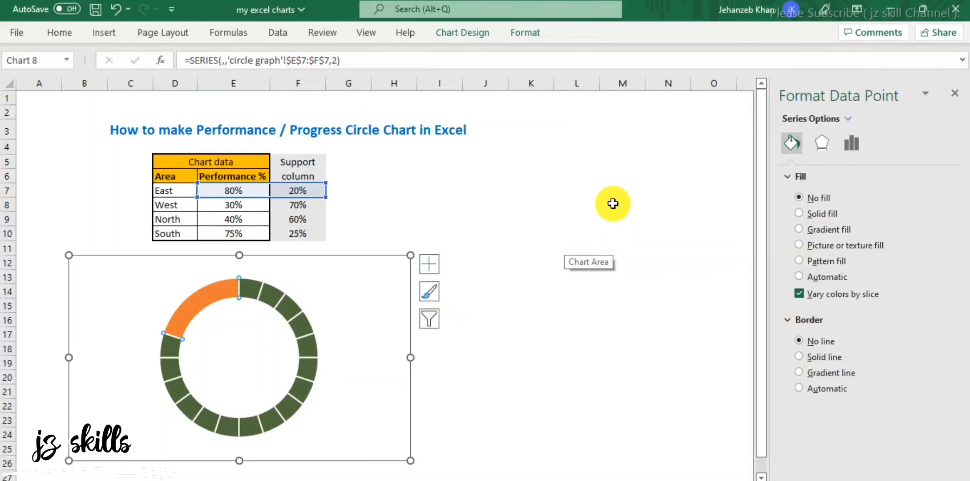
- Fill the orange support slice with solid white at 34% transparency
left_click(211, 293)
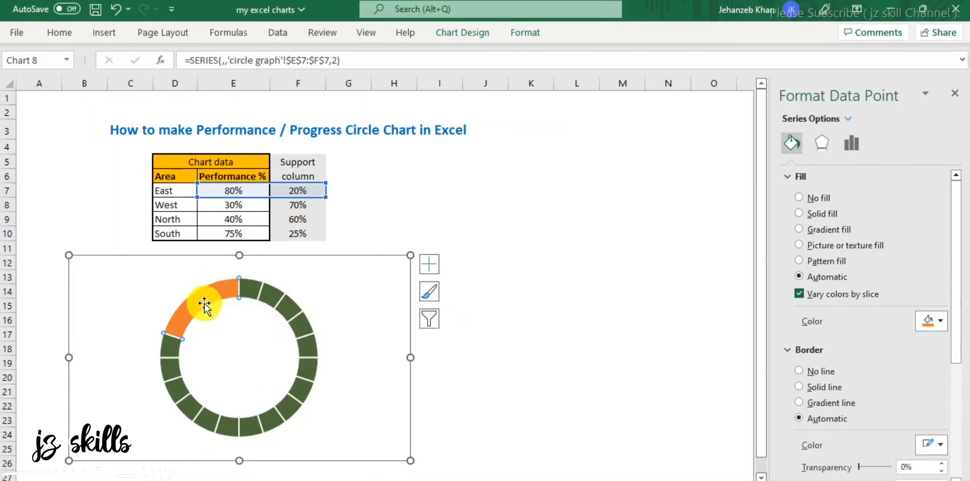
left_click(305, 389)
left_click(531, 392)
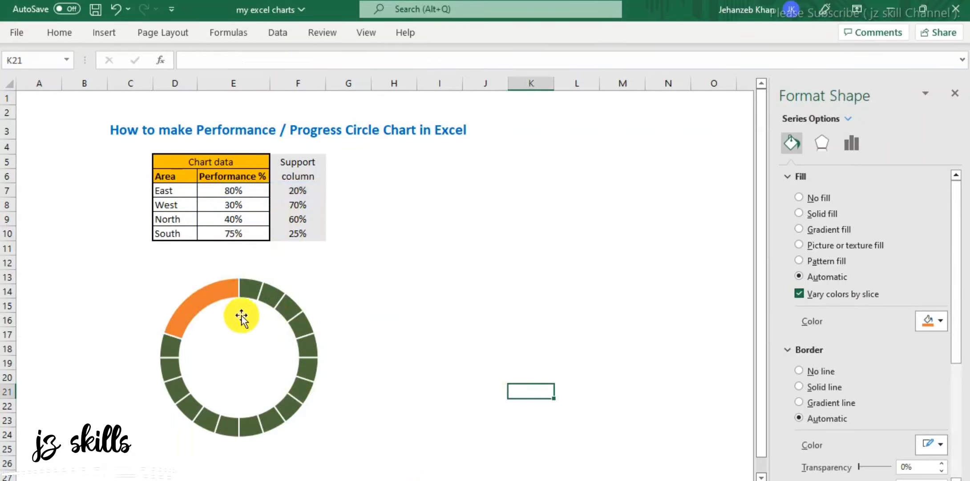
left_click(218, 301)
left_click(216, 297)
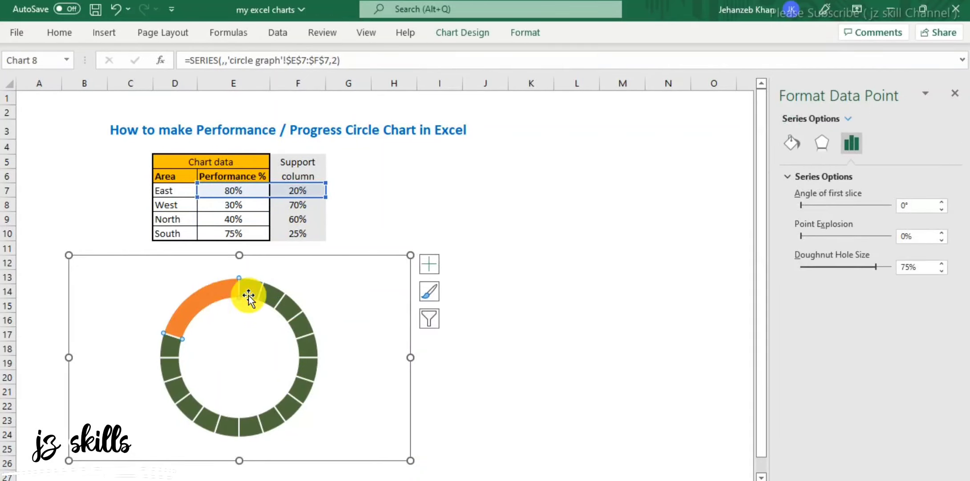
left_click(792, 142)
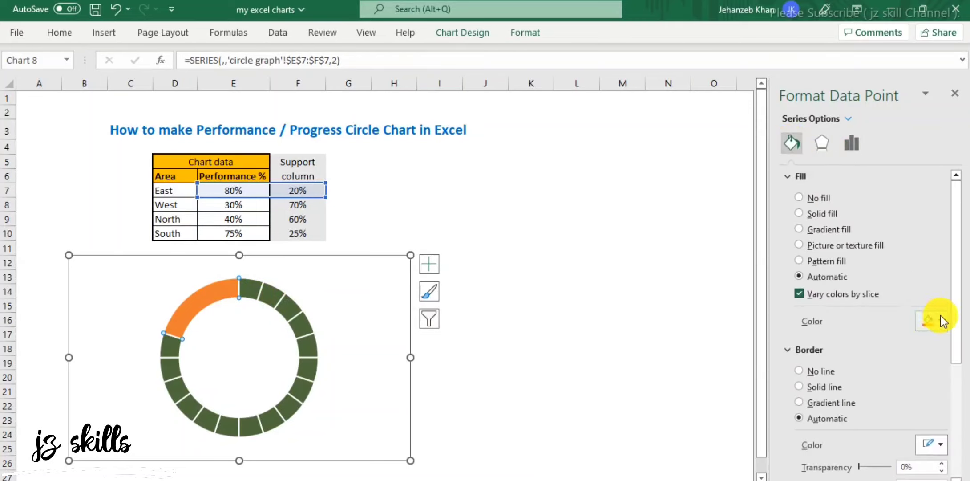
left_click(940, 321)
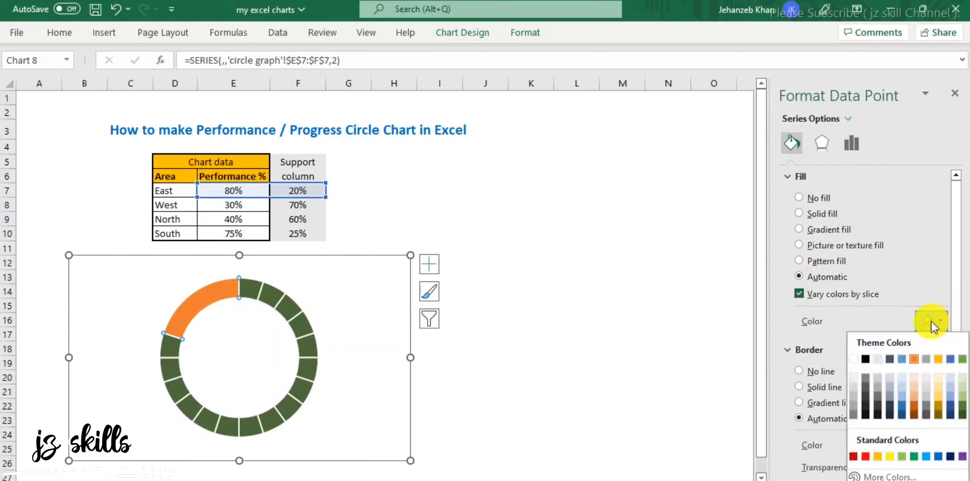
left_click(854, 359)
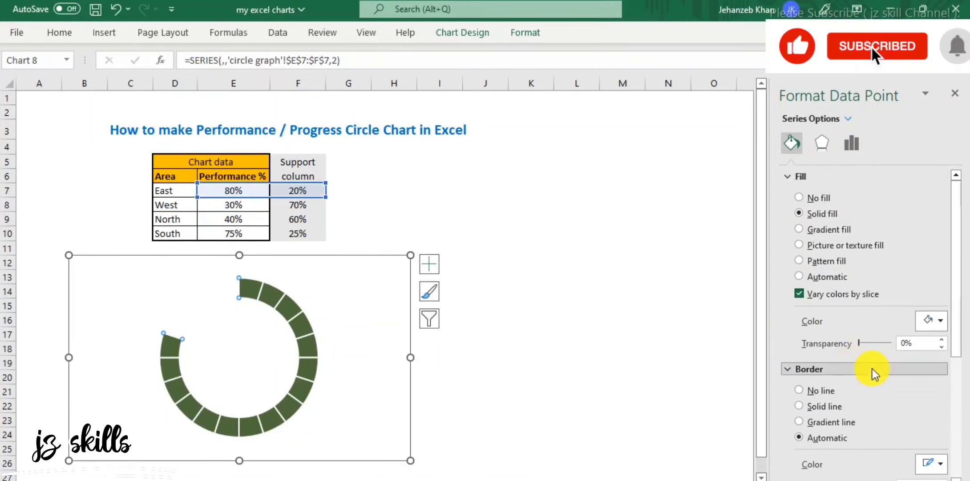
left_click_drag(859, 344, 870, 345)
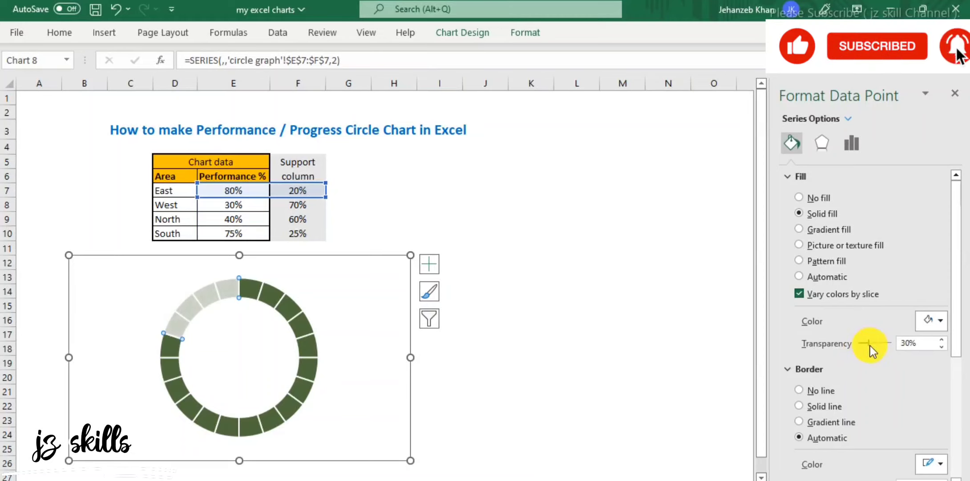
left_click_drag(870, 346, 872, 346)
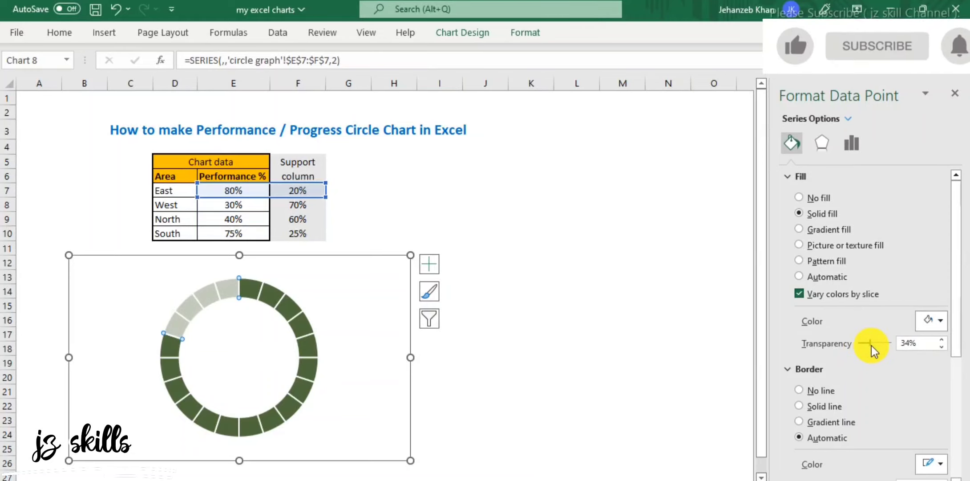
left_click(562, 361)
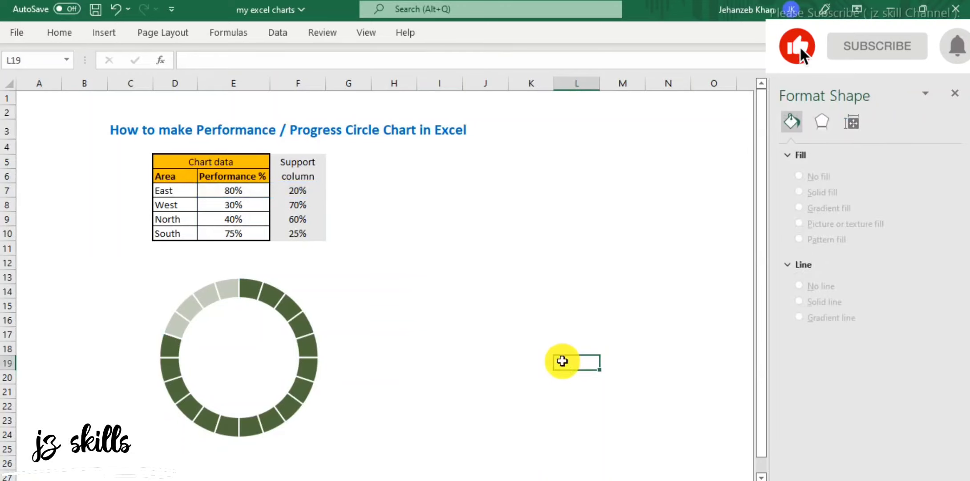
- Test the chart by changing East's performance in cell E7 to 50% and finally to 40%
left_click(285, 310)
left_click(594, 361)
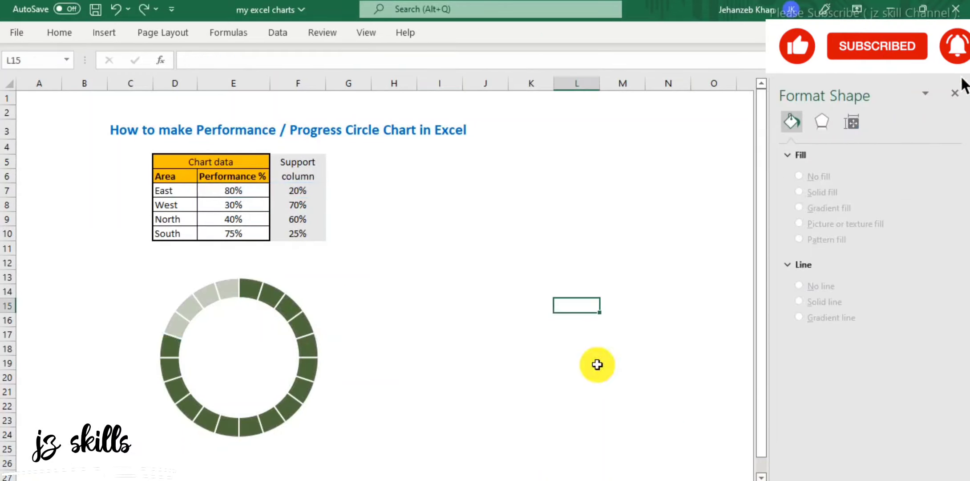
left_click(232, 192)
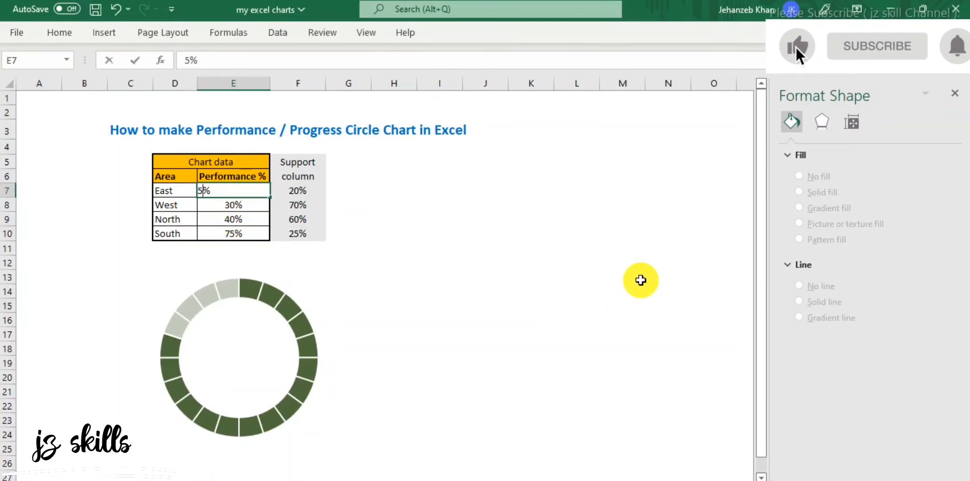
type("50")
key("Return")
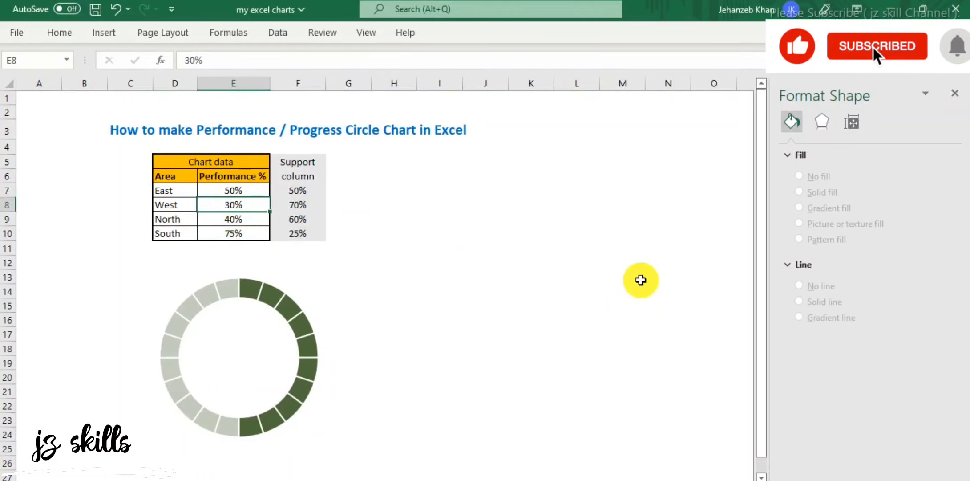
key("Up")
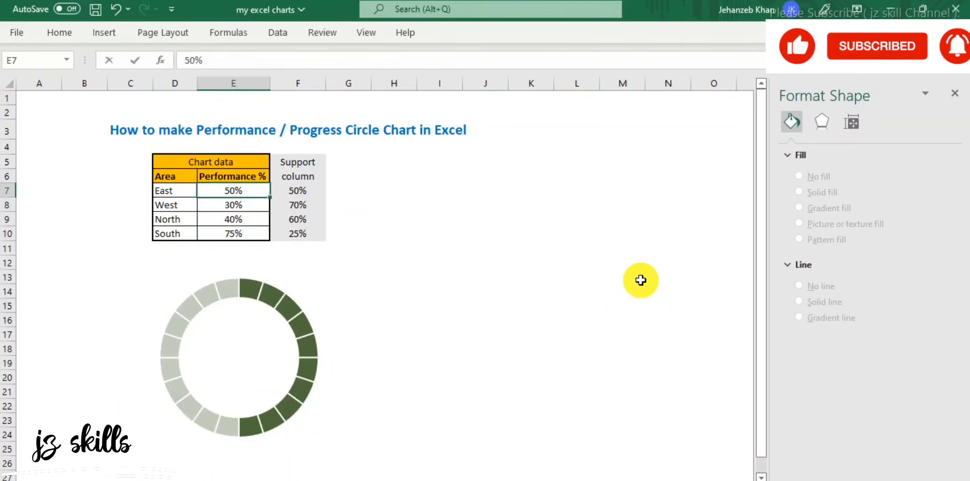
type("40")
key("Return")
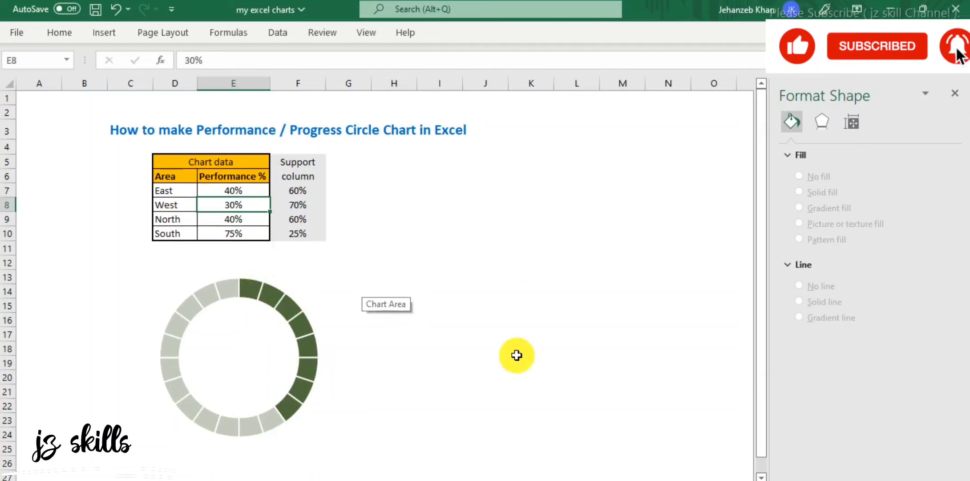
left_click(250, 342)
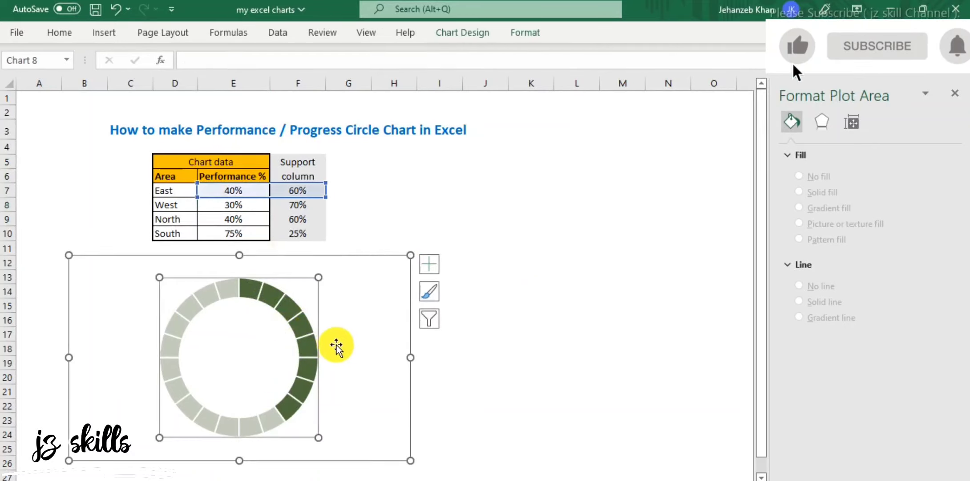
left_click(347, 259)
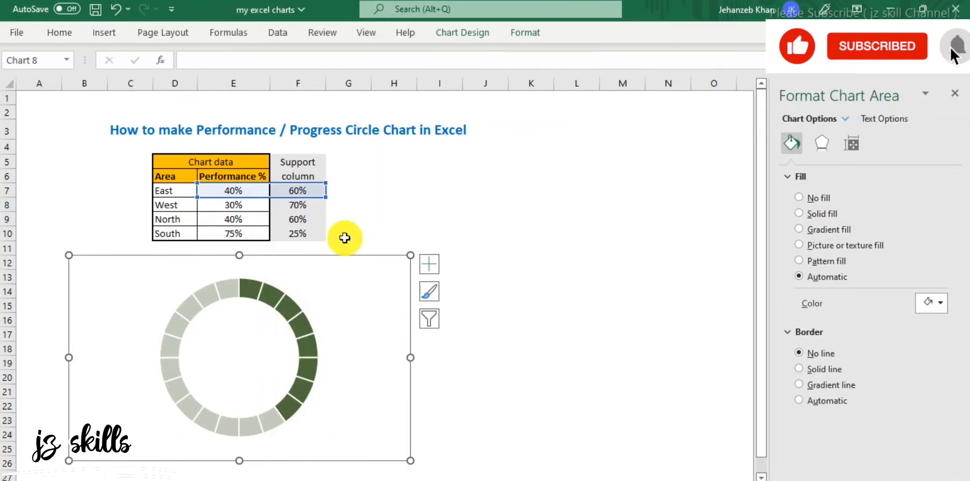
left_click(338, 256)
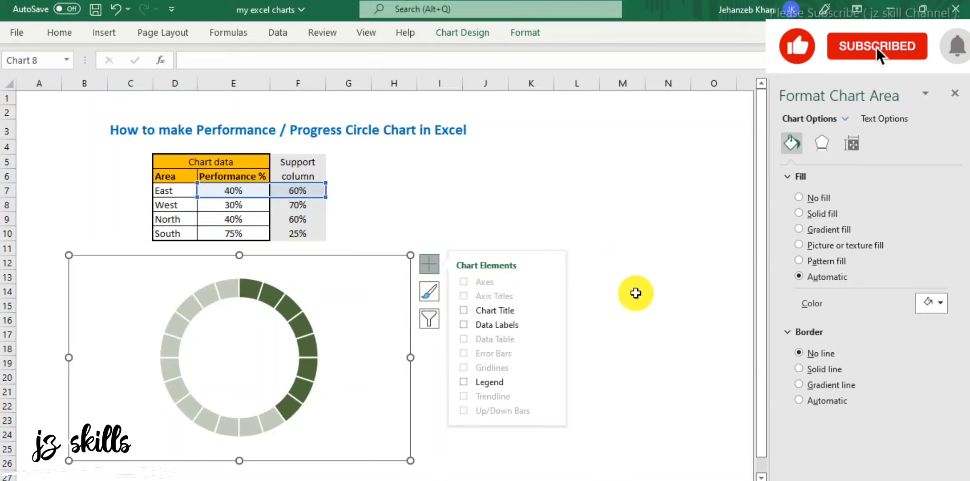
left_click(619, 233)
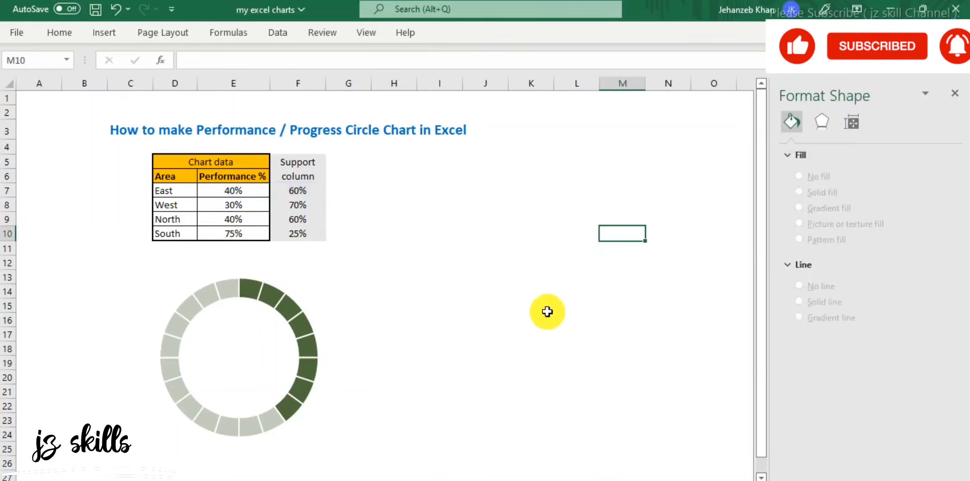
- Copy the finished progress circle chart and paste two duplicates beside it in the same row
left_click(351, 275)
key("ctrl+c")
left_click(351, 276)
key("ctrl+v")
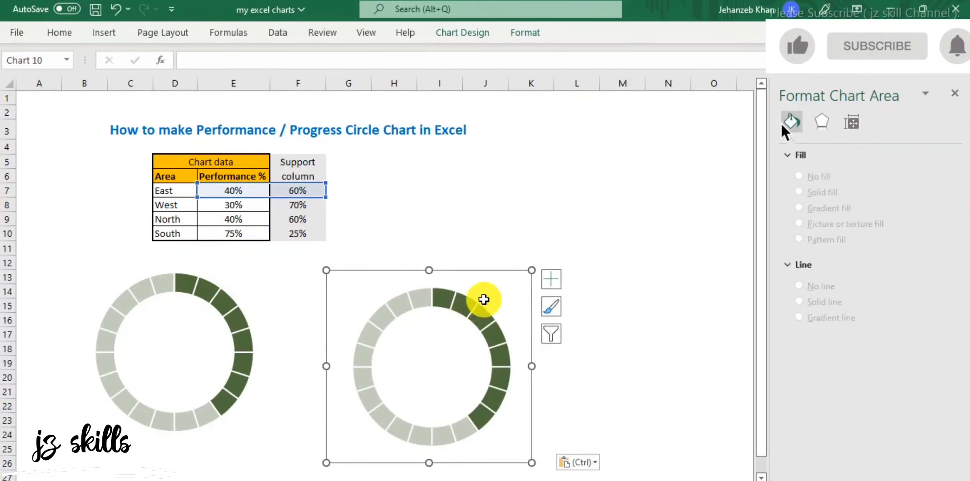
left_click(613, 276)
key("ctrl+v")
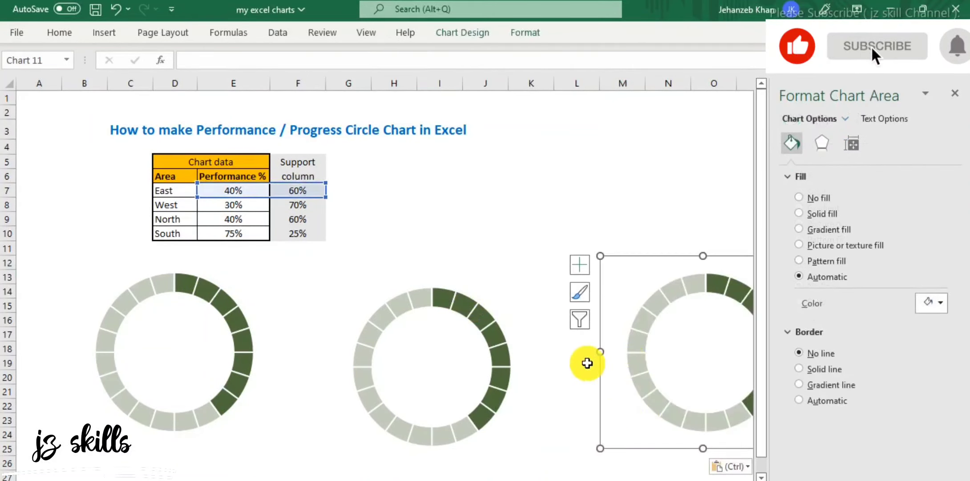
- Move the original chart over to column A and shift the first duplicate closer beside it
left_click(559, 187)
left_click(447, 271)
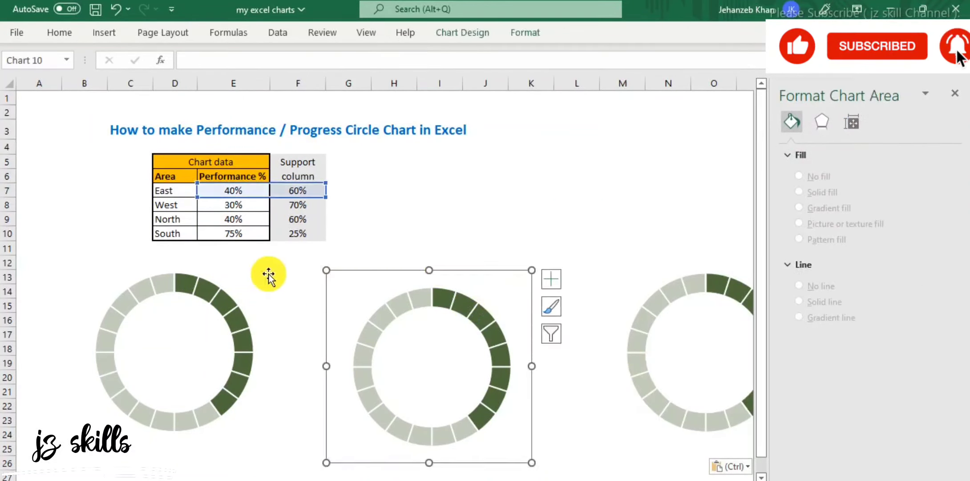
left_click(249, 274)
left_click_drag(247, 260, 189, 253)
left_click(195, 258)
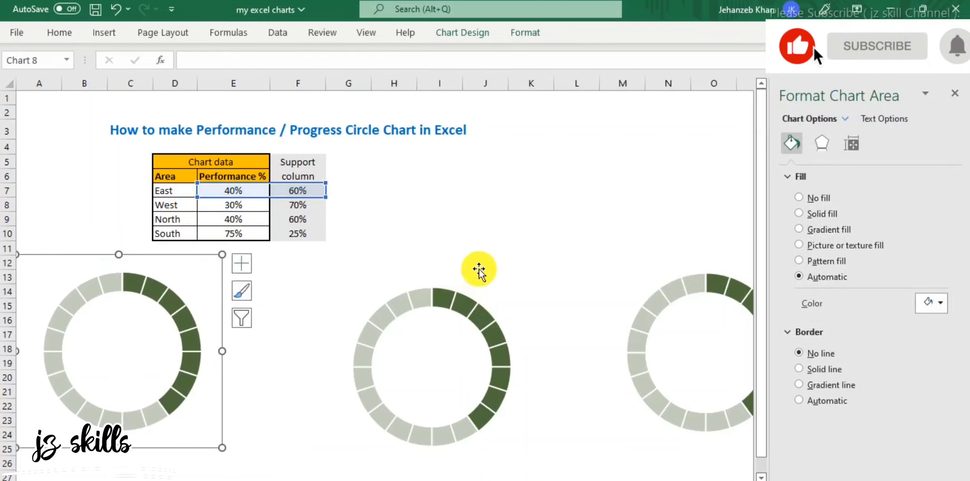
left_click(471, 270)
left_click_drag(471, 270, 361, 258)
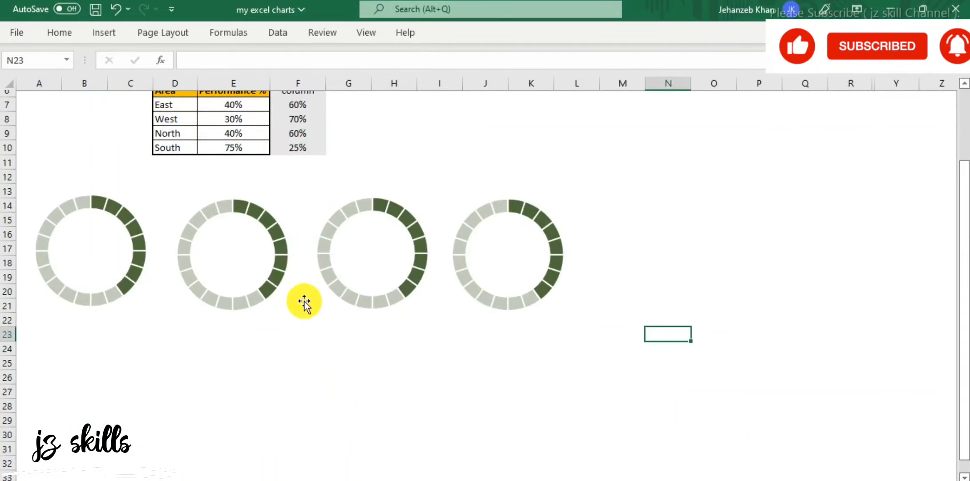
left_click(310, 318)
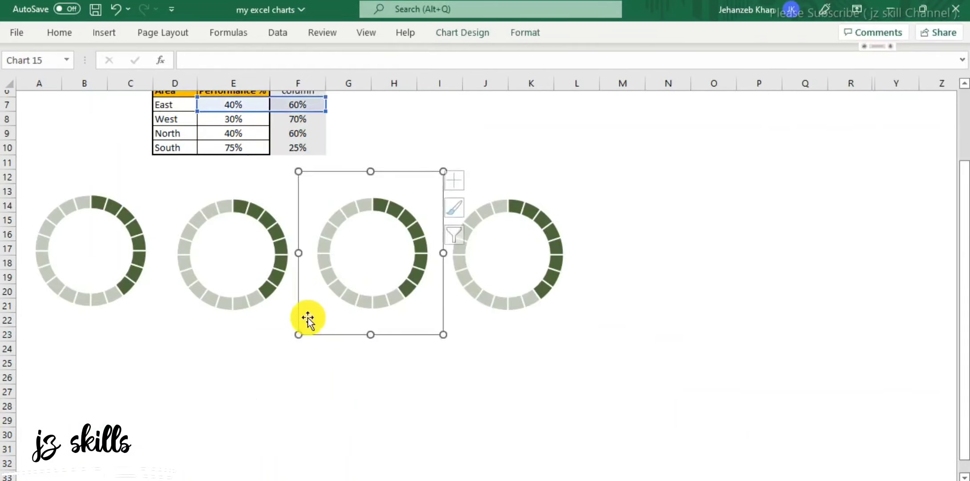
left_click(273, 333)
left_click(416, 325)
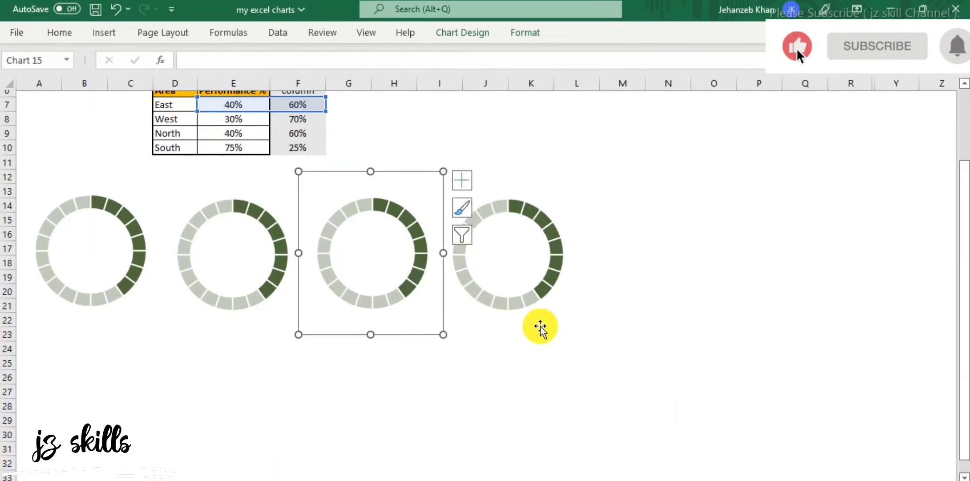
left_click(541, 325)
left_click(713, 267)
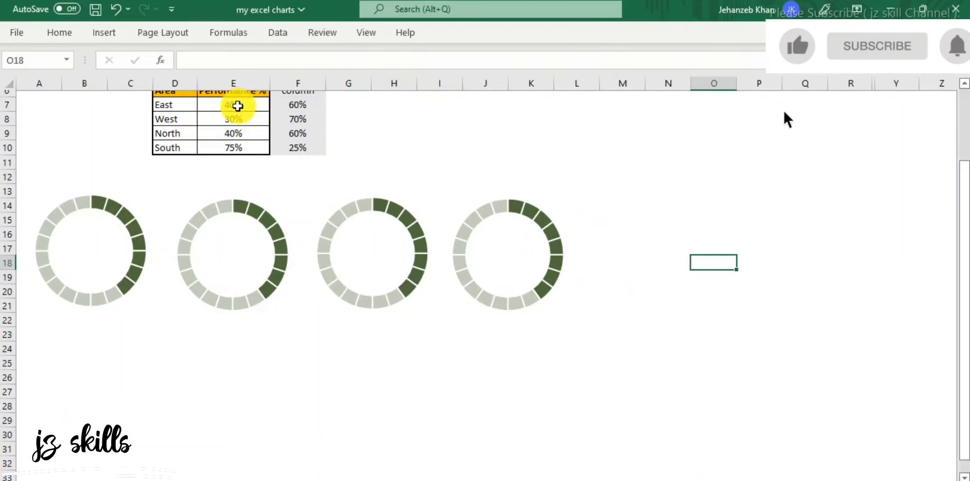
left_click(237, 106)
left_click(158, 233)
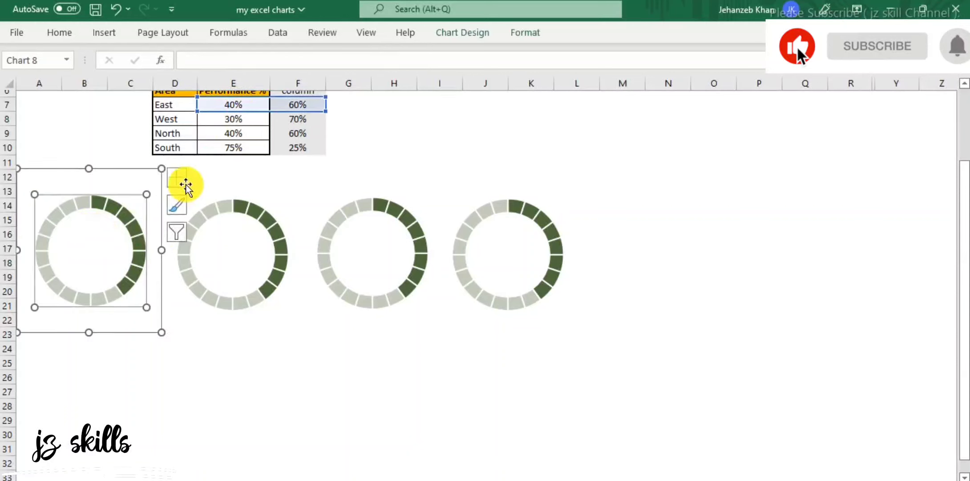
- Change the second chart's Series2 values to West's performance and support cells E8:F8 and apply the new data source
left_click(247, 241)
right_click(254, 231)
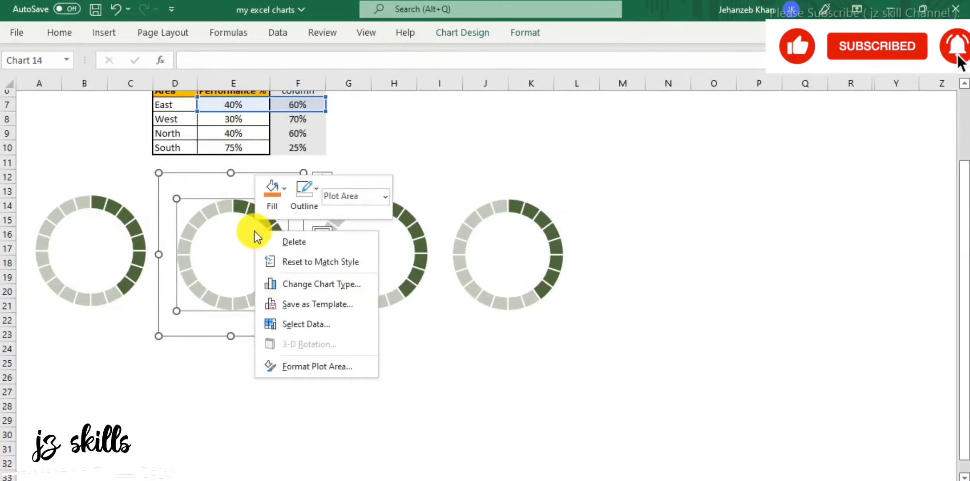
left_click(339, 328)
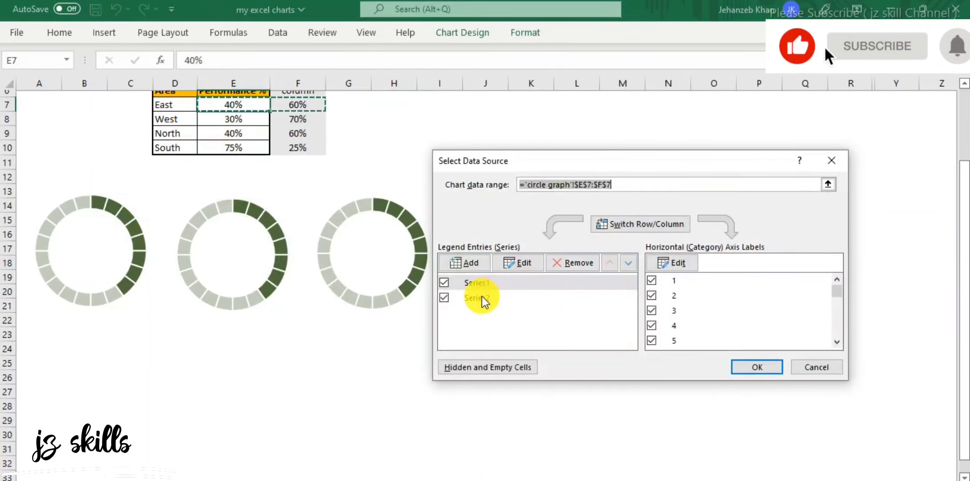
left_click(482, 297)
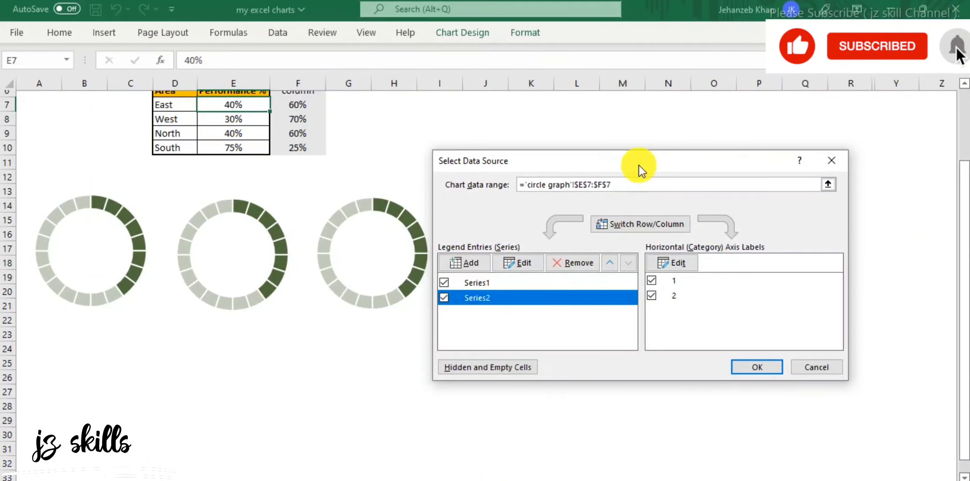
left_click_drag(639, 165, 716, 164)
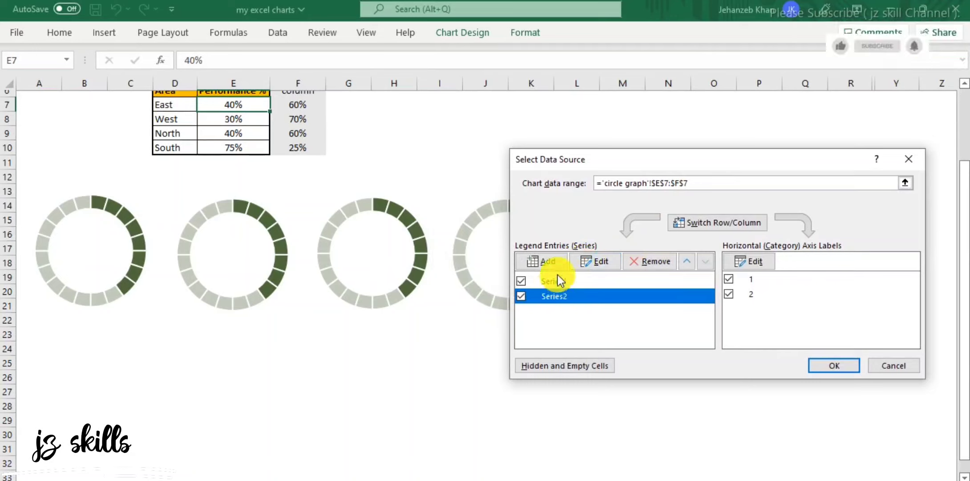
left_click(601, 263)
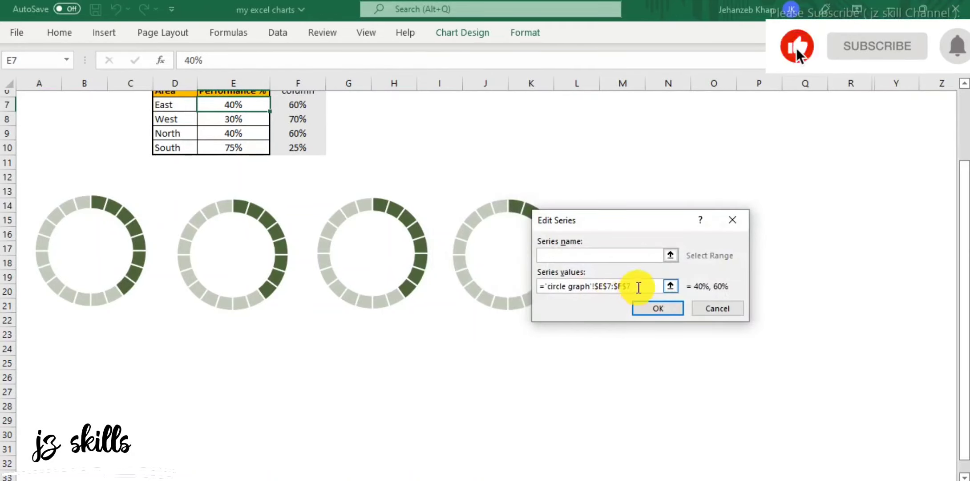
left_click_drag(634, 286, 534, 284)
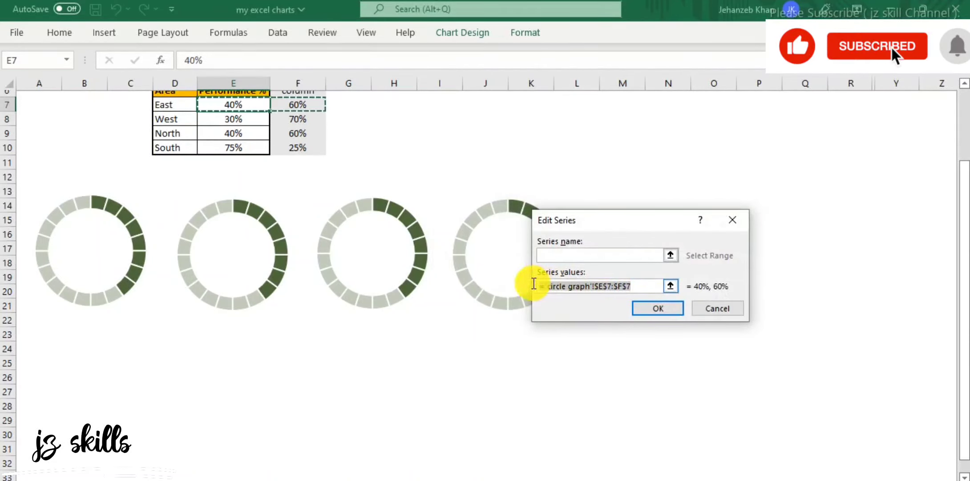
key("BackSpace")
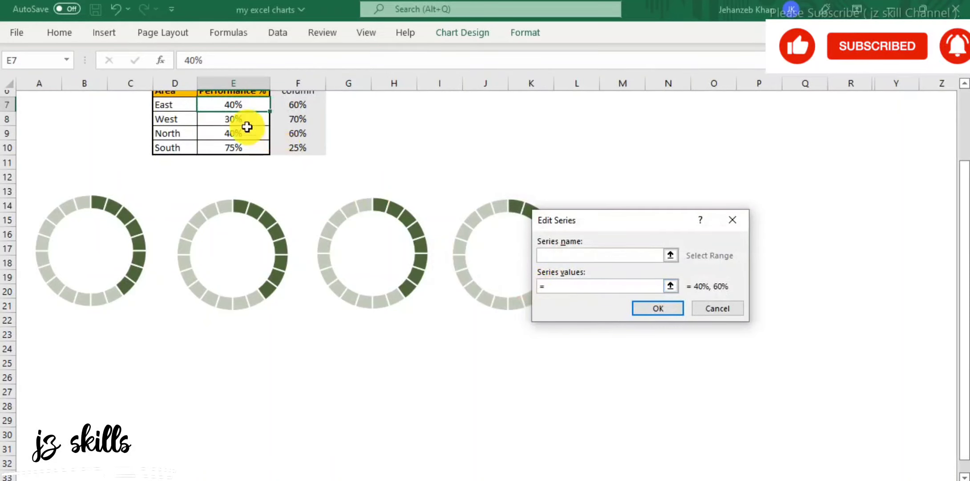
left_click_drag(249, 119, 294, 119)
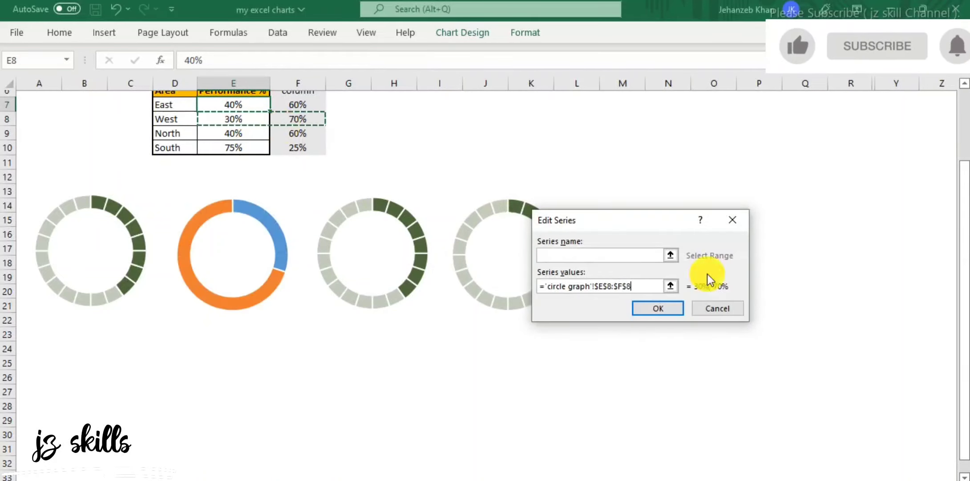
left_click(672, 310)
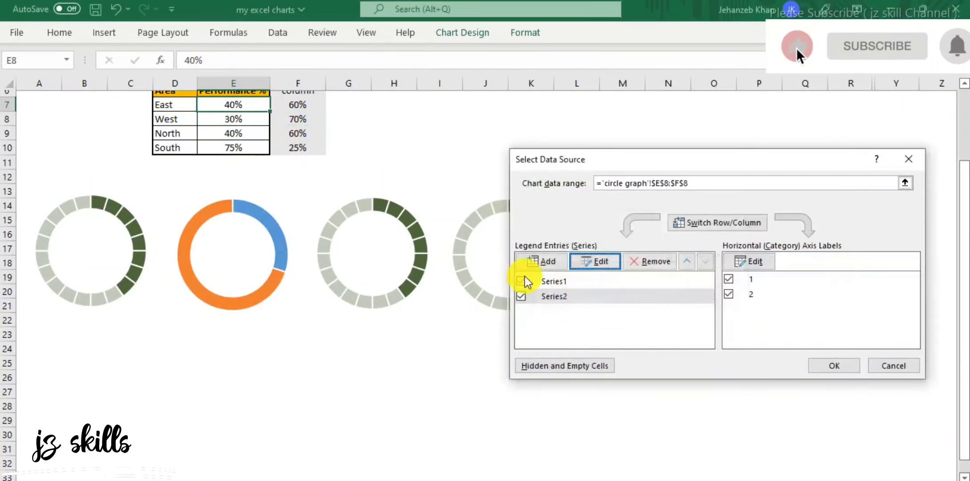
left_click(842, 370)
- Change the third chart's Series2 values to North's performance and support cells E9:F9 and apply the new data source
left_click(417, 302)
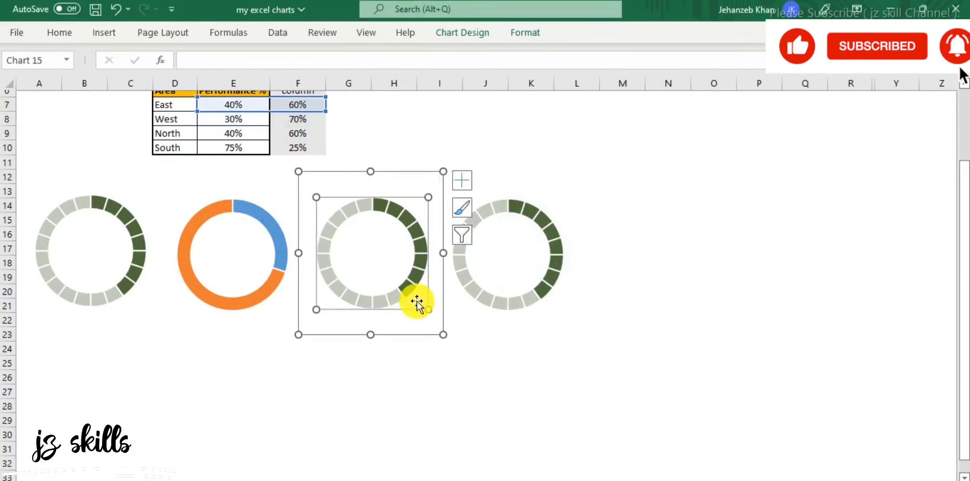
right_click(413, 213)
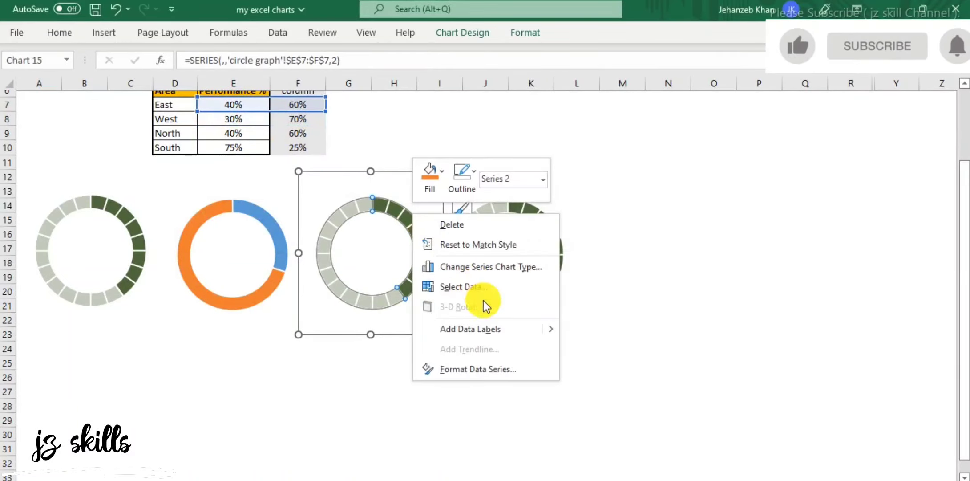
left_click(487, 289)
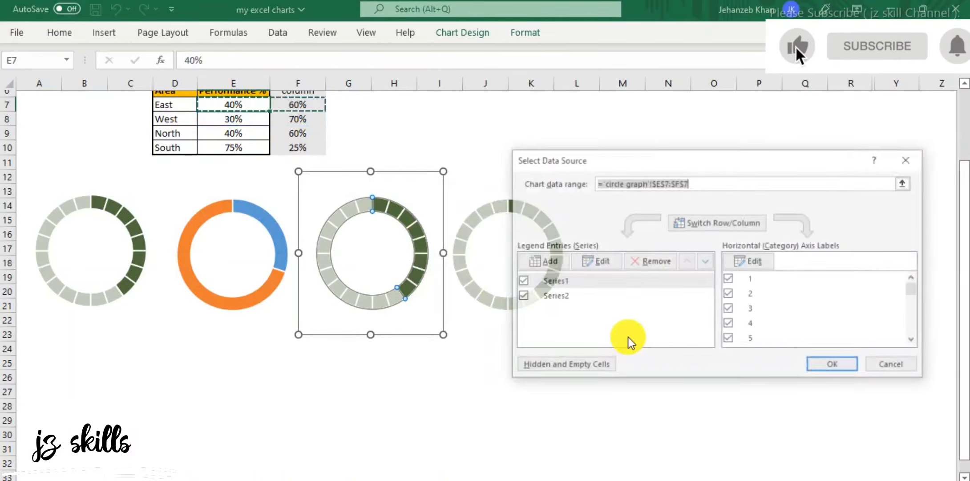
left_click(562, 295)
left_click(601, 261)
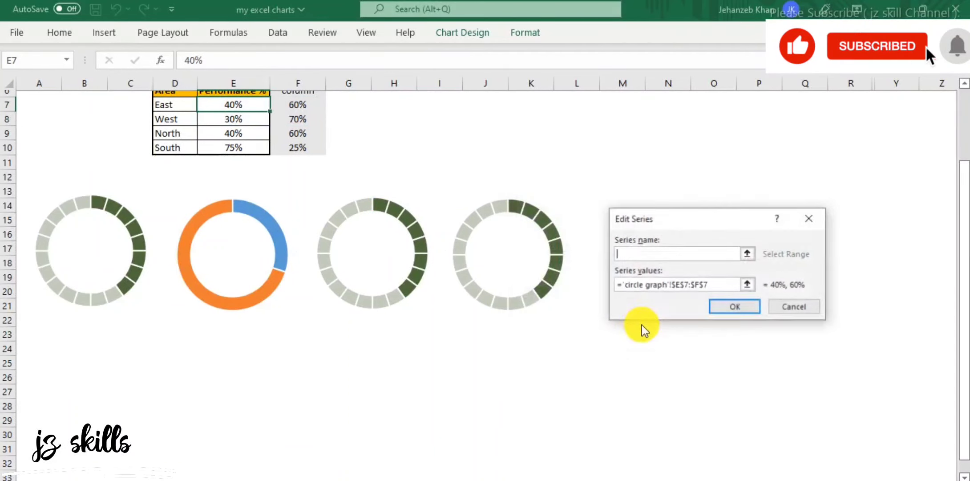
left_click(717, 285)
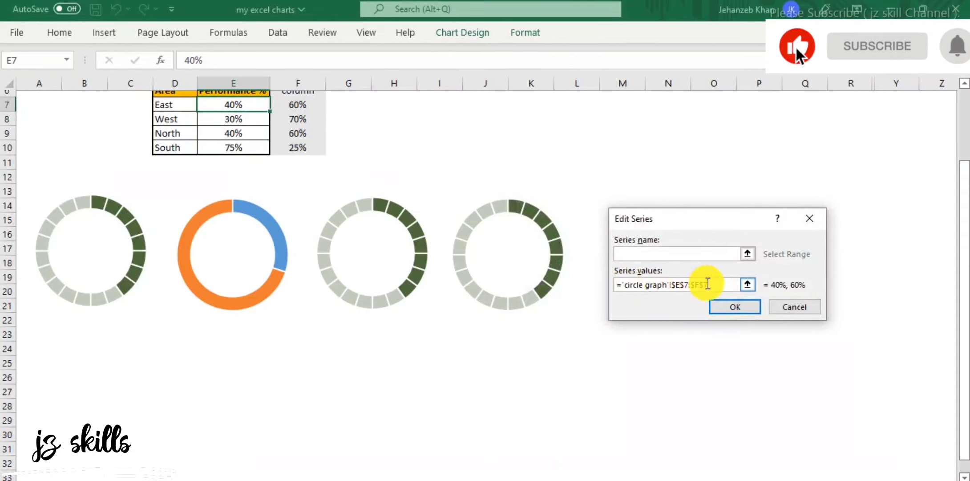
key("BackSpace")
key("BackSpace")
key("BackSpace")
key("BackSpace")
key("BackSpace")
key("BackSpace")
key("BackSpace")
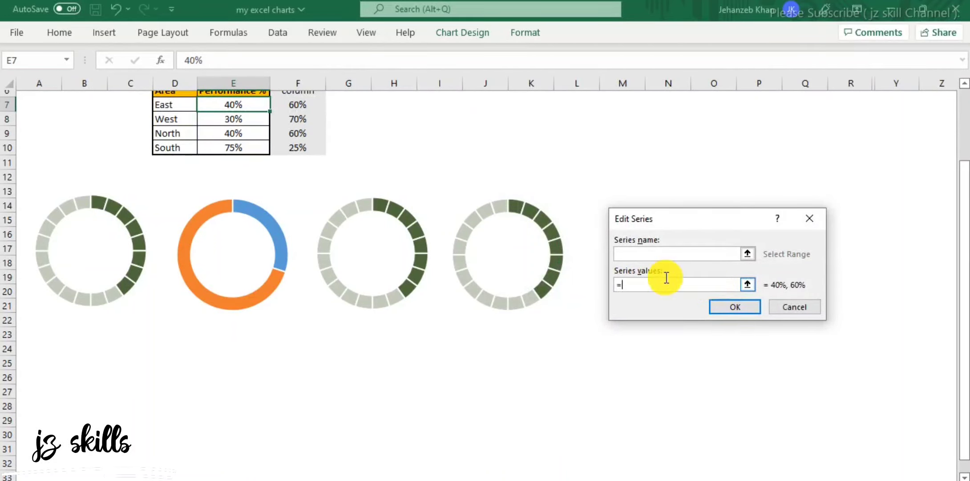
left_click_drag(267, 133, 284, 135)
left_click(743, 306)
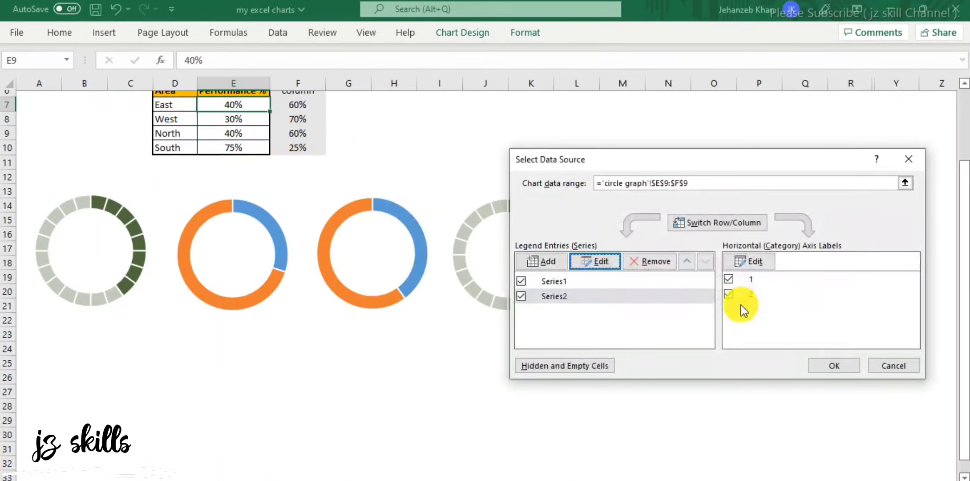
left_click(821, 358)
- Change the fourth chart's Series2 values to South's performance and support cells E10:F10 and apply the new data source
left_click(546, 255)
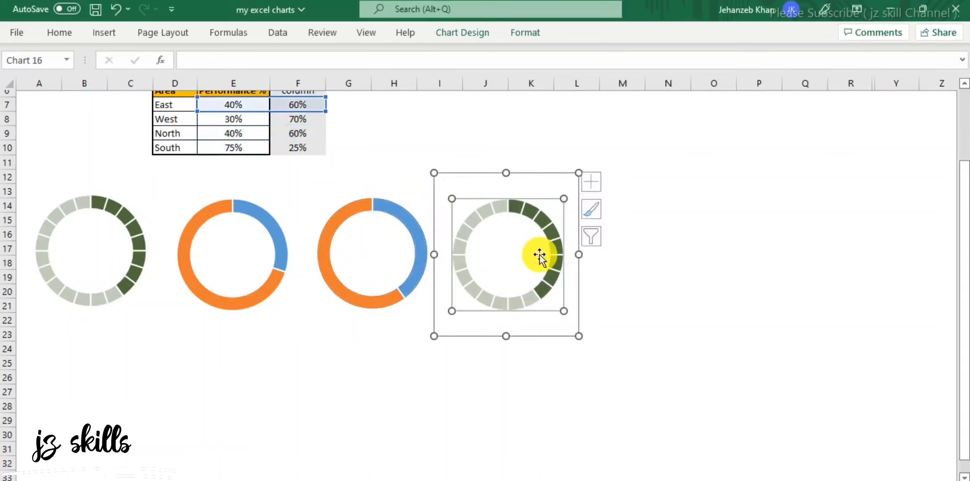
right_click(555, 205)
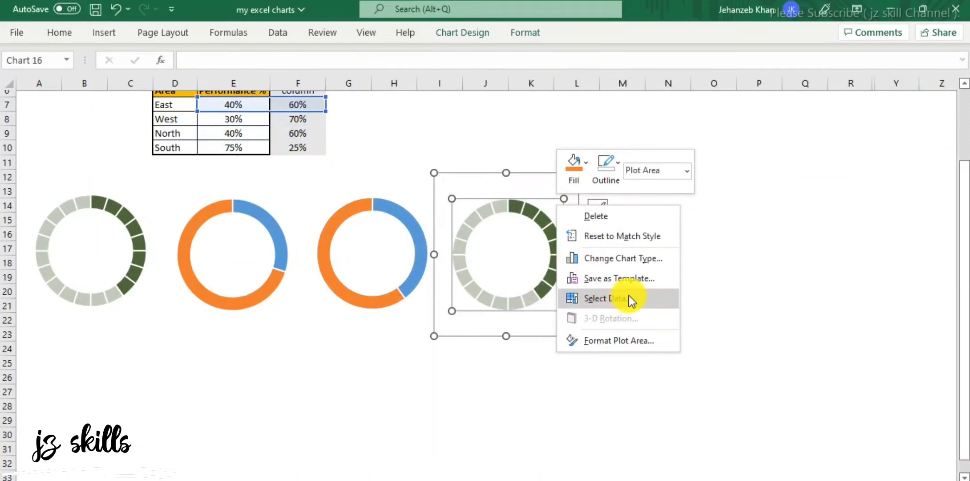
left_click(629, 296)
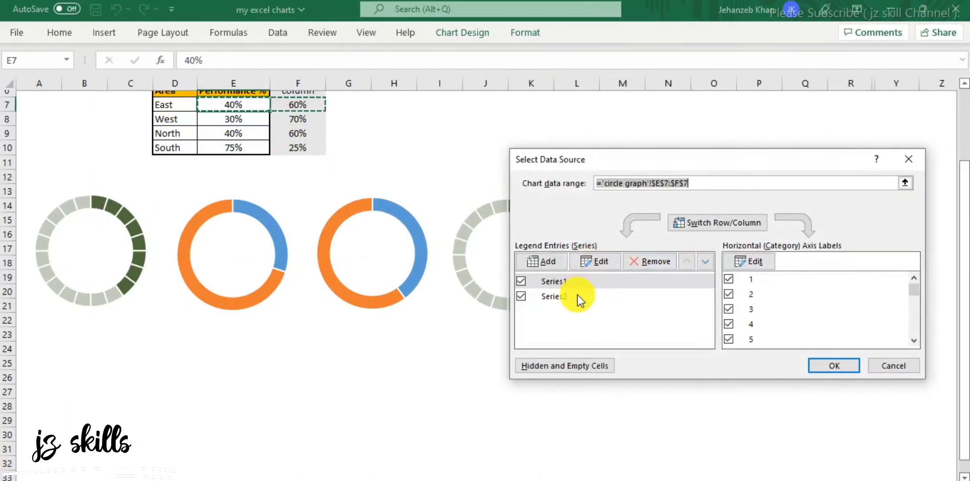
left_click(596, 261)
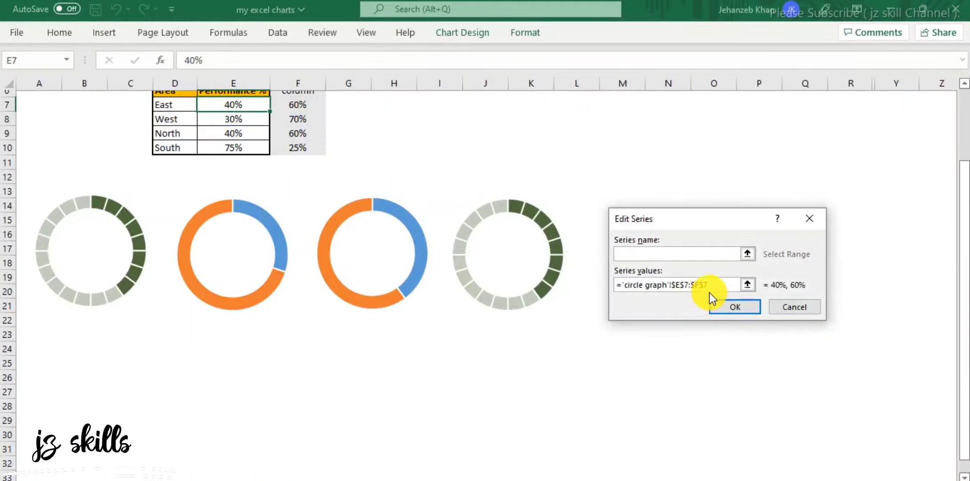
left_click_drag(723, 284, 621, 283)
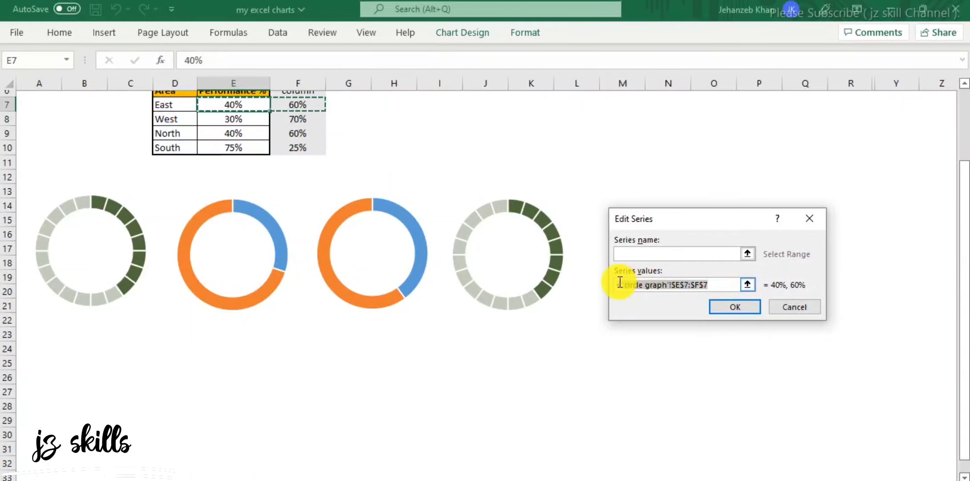
key("End")
key("BackSpace")
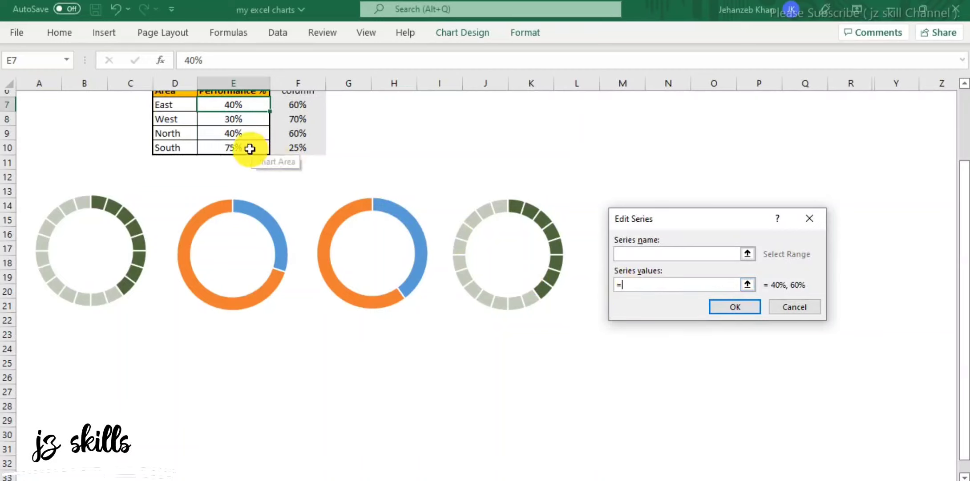
left_click_drag(251, 148, 277, 152)
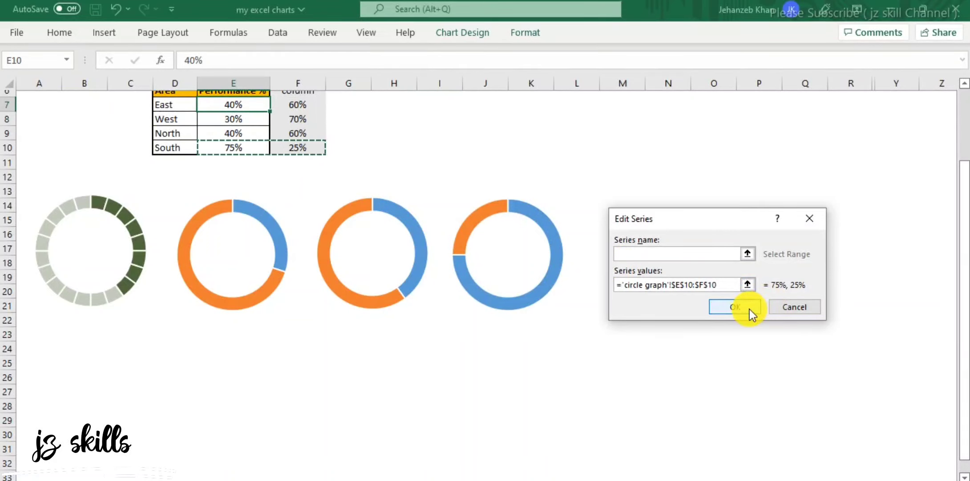
left_click(750, 309)
left_click(834, 365)
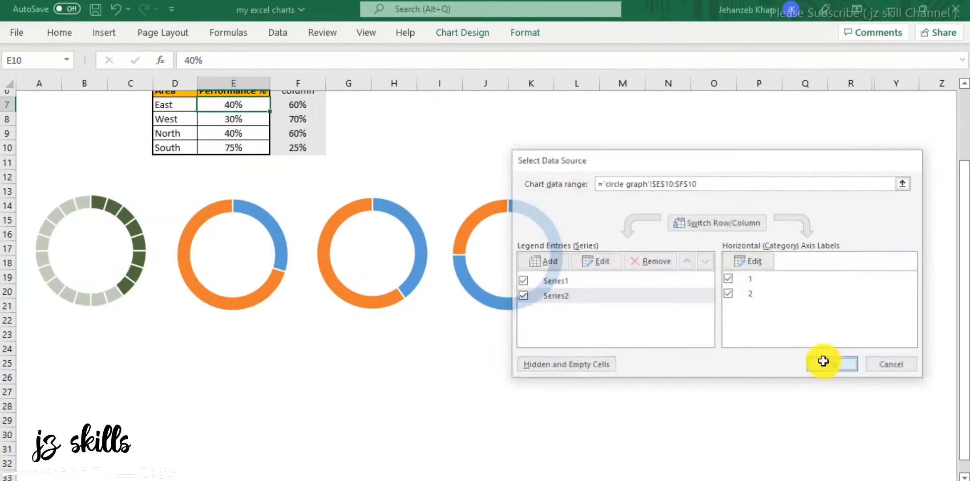
left_click(394, 376)
left_click(769, 310)
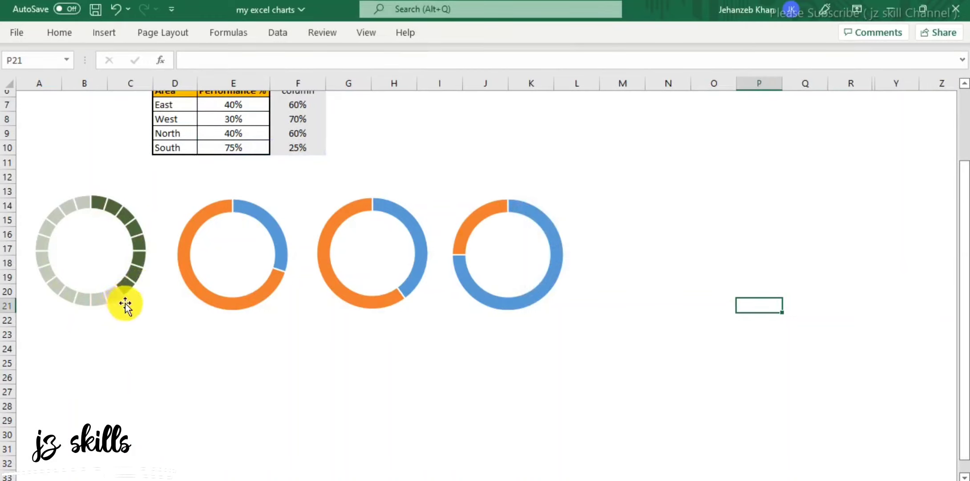
left_click(206, 215)
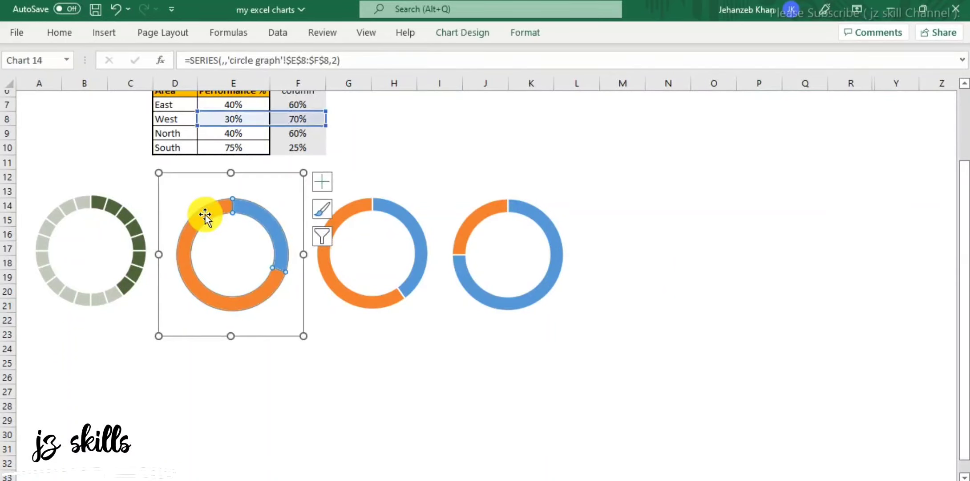
left_click(681, 307)
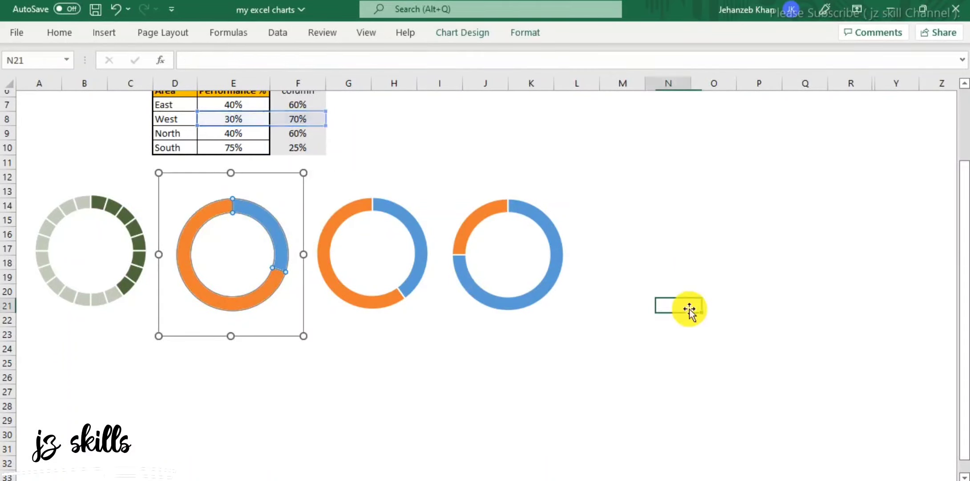
left_click(215, 215)
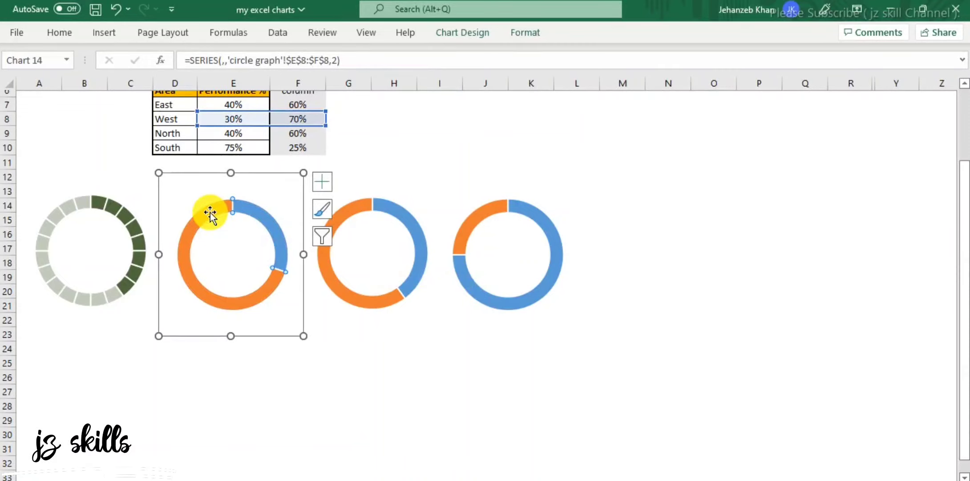
left_click(590, 427)
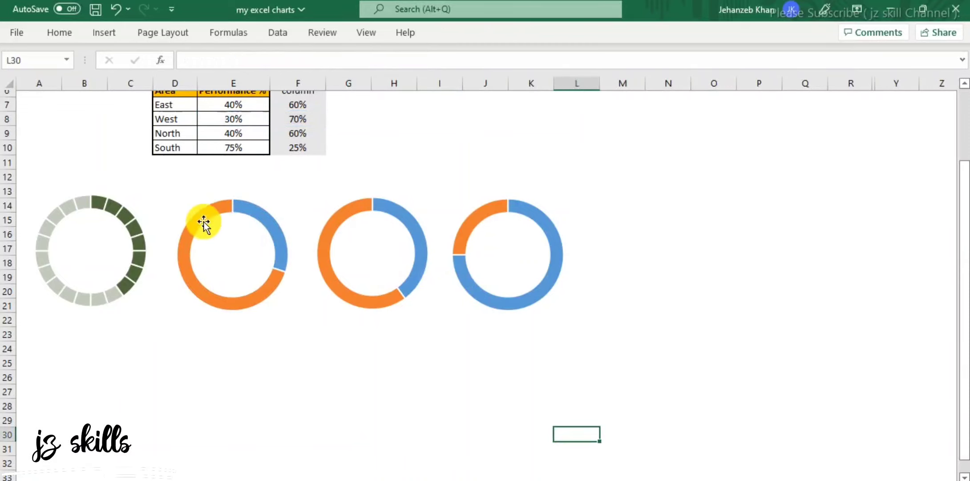
- Give the orange remainder slice of West's chart a solid white fill with 20% transparency
left_click(200, 217)
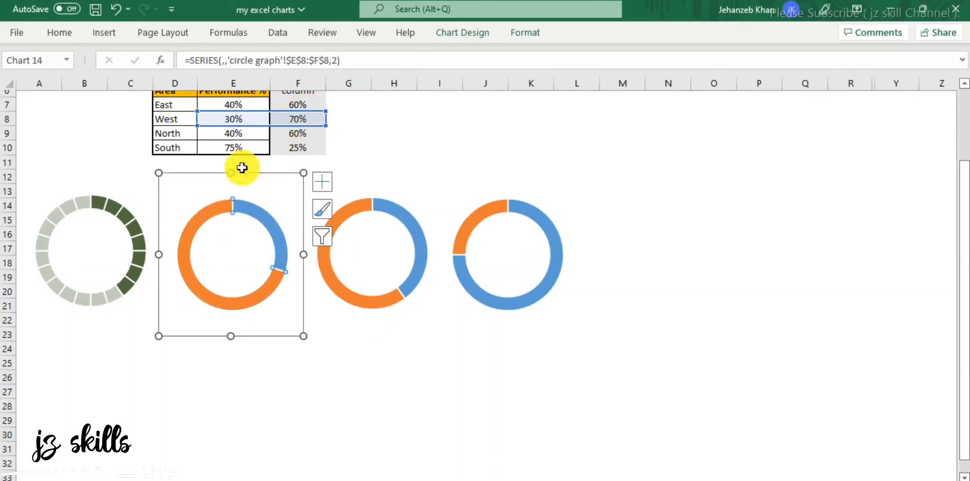
right_click(216, 210)
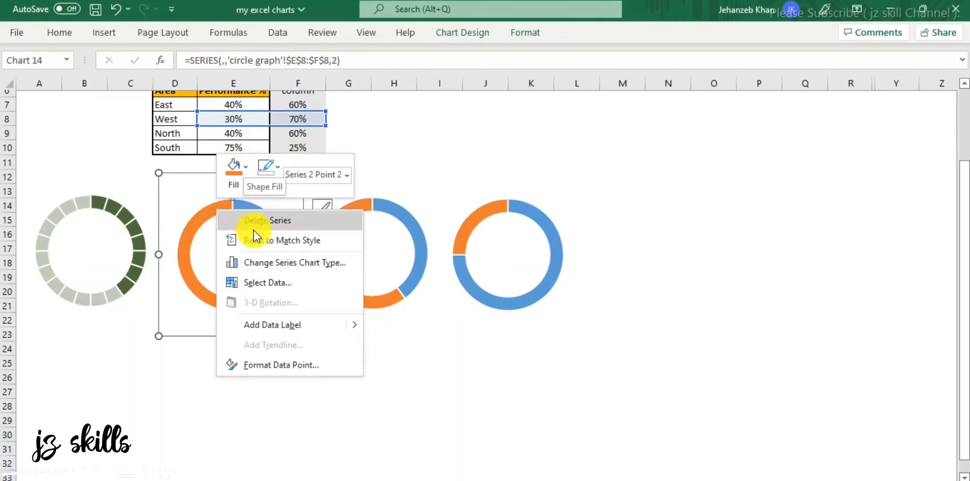
left_click(296, 366)
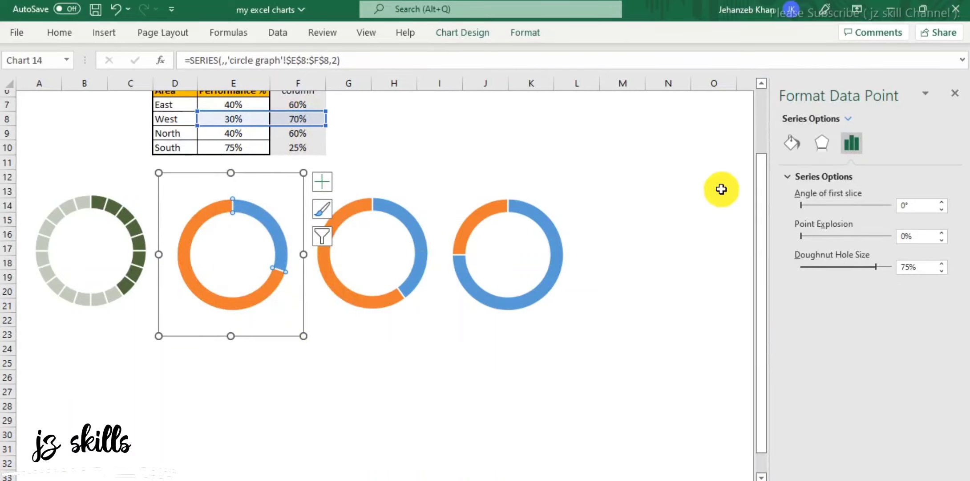
left_click(793, 143)
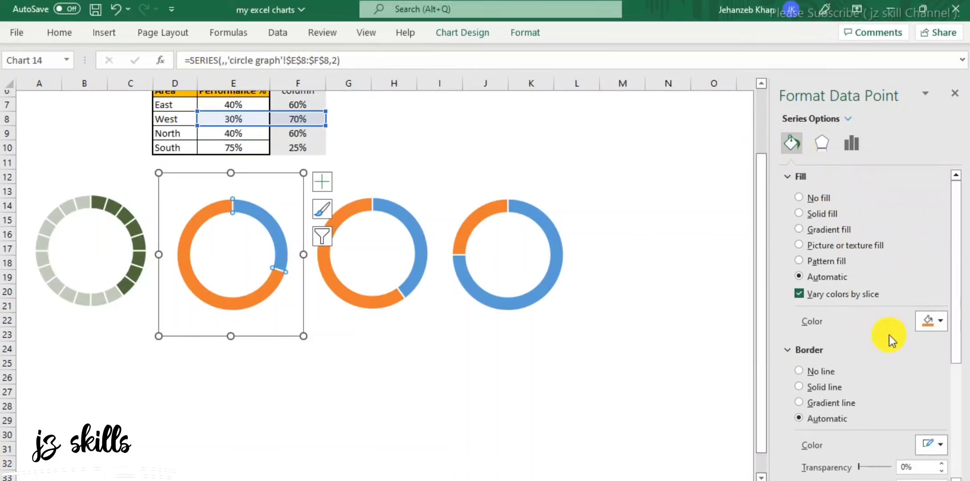
left_click(941, 320)
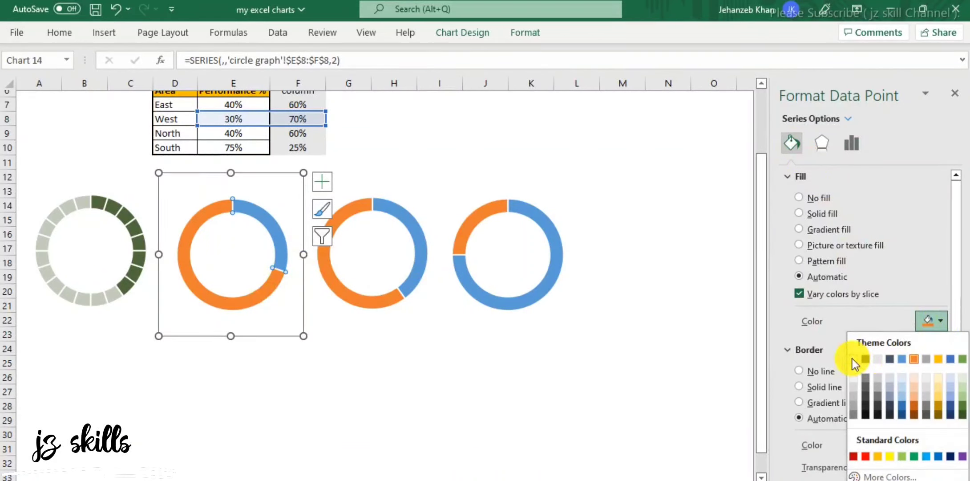
left_click(851, 358)
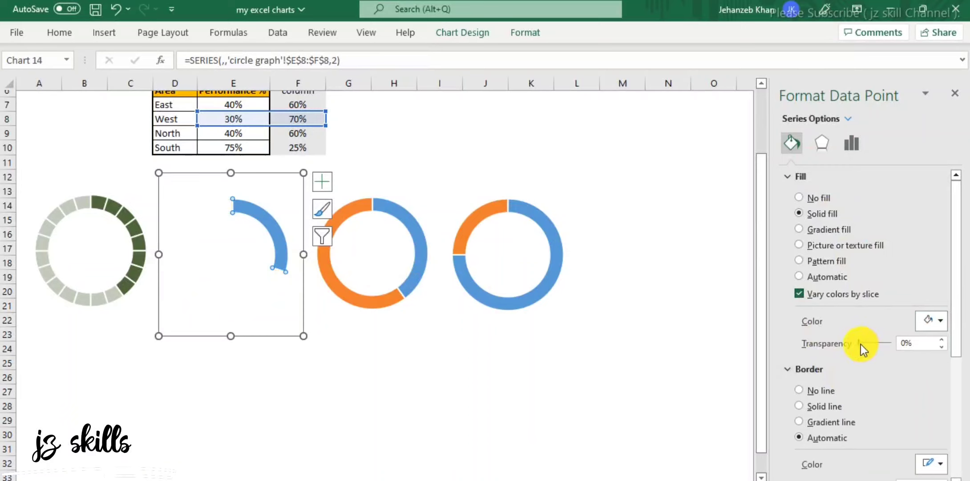
left_click_drag(861, 344, 868, 346)
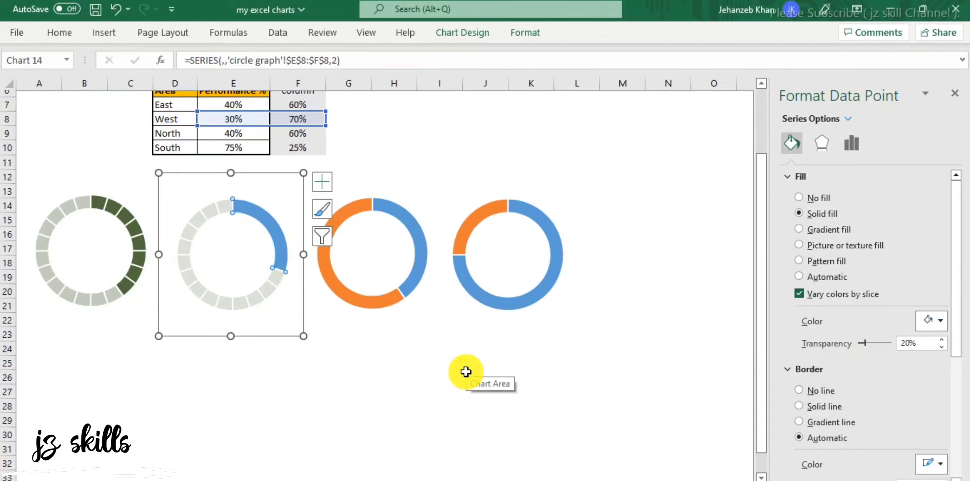
left_click(399, 340)
left_click(258, 210)
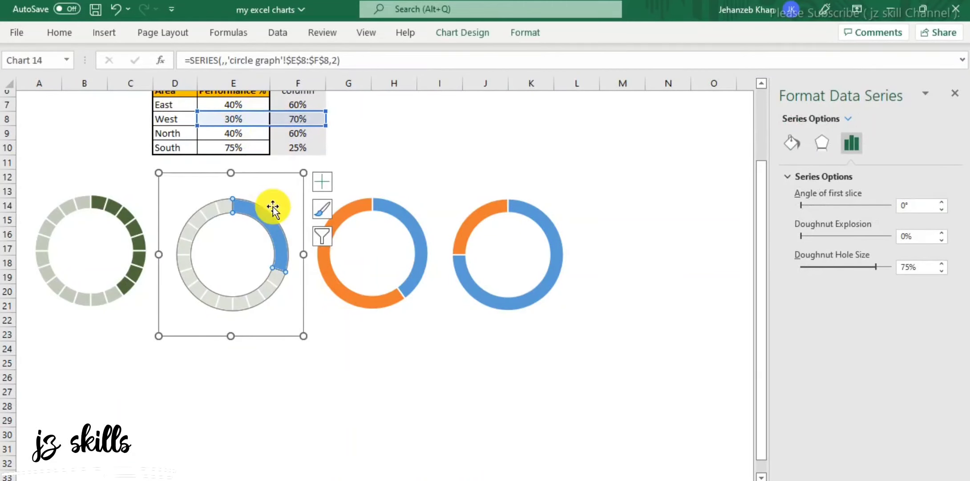
left_click(793, 143)
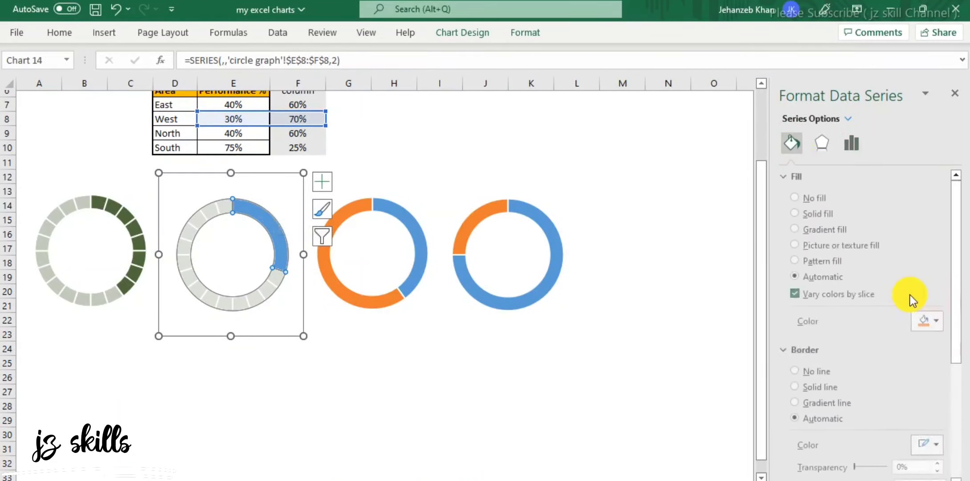
left_click(799, 199)
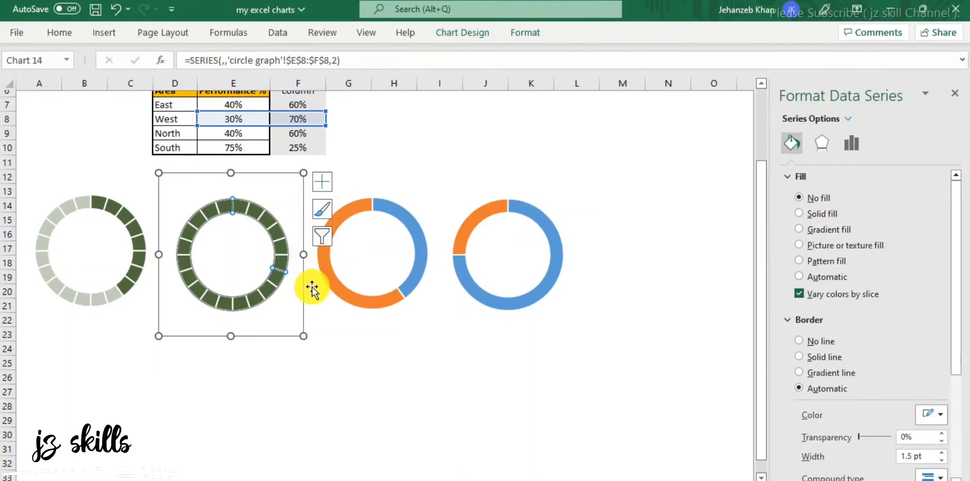
left_click(117, 9)
- Set only the blue performance slice of West's chart to no fill and no border line
left_click(257, 215)
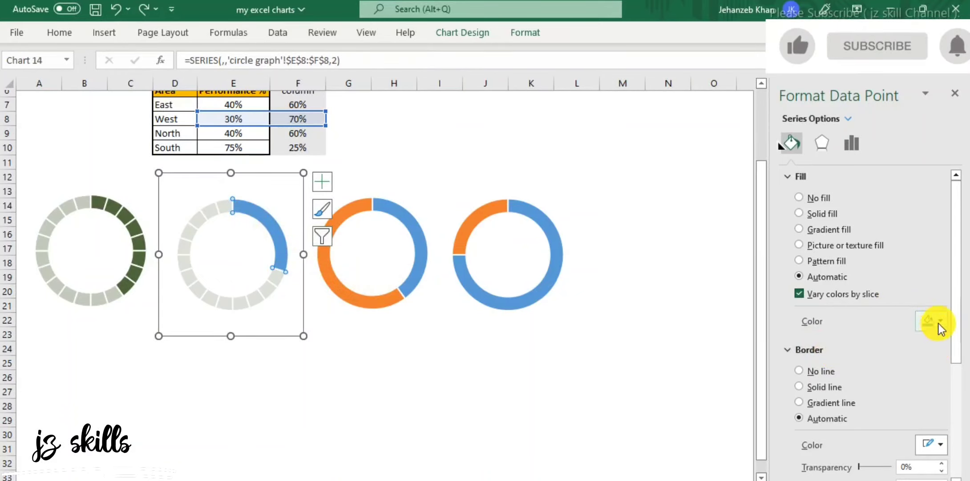
left_click(800, 198)
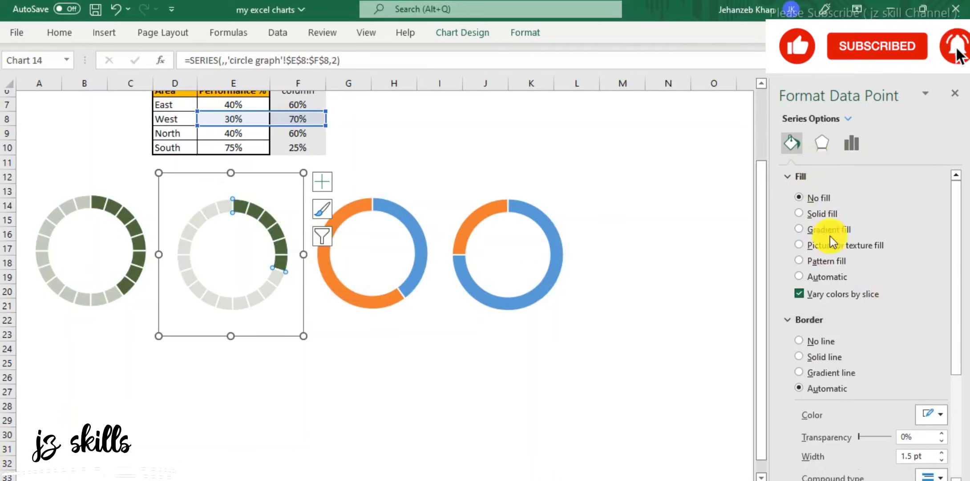
scroll(874, 380, "down", 5)
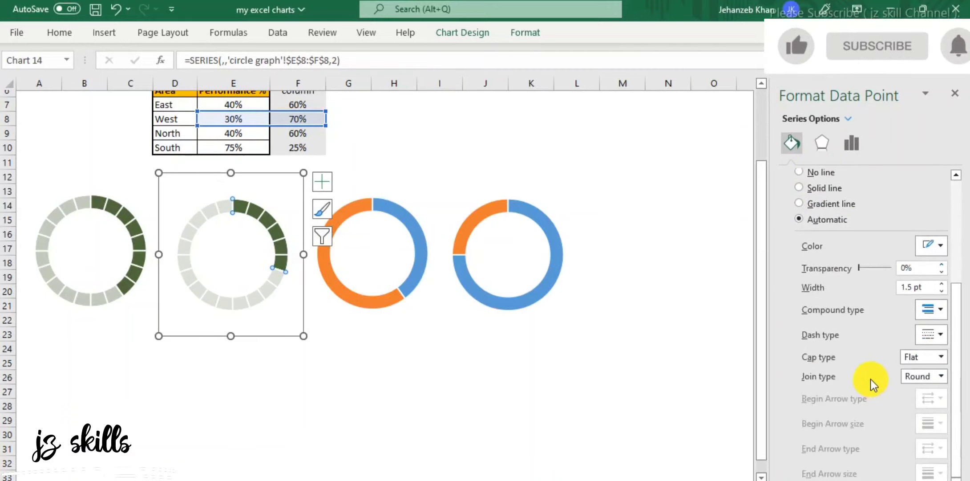
scroll(871, 379, "up", 4)
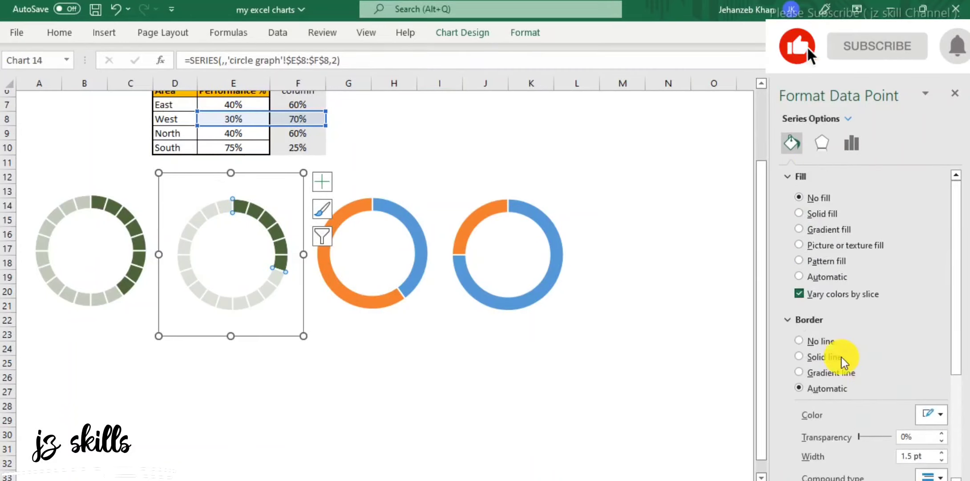
left_click(799, 342)
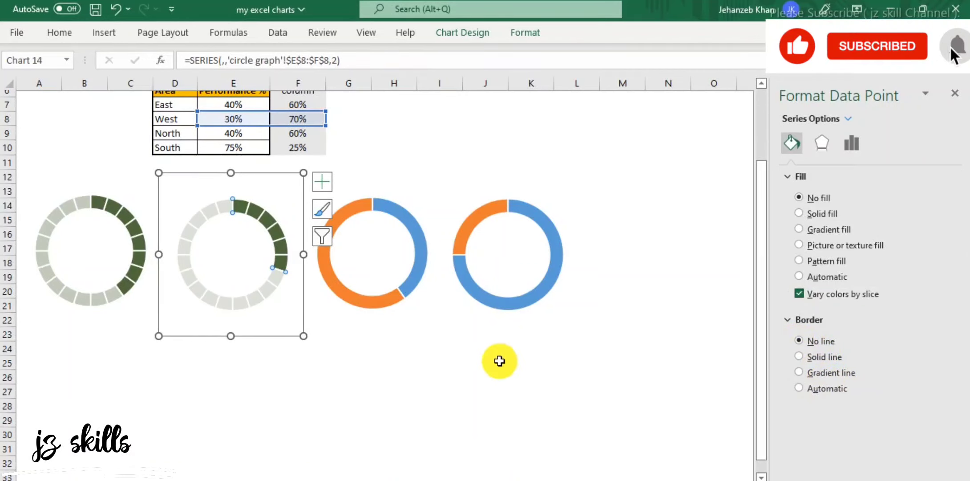
left_click(444, 363)
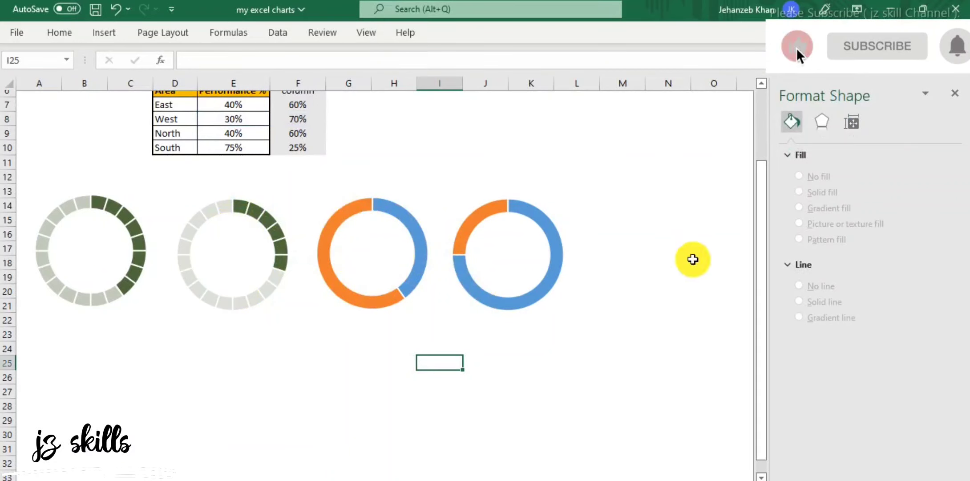
- Give the orange remainder slice of North's chart a solid white fill with 20% transparency
left_click(344, 215)
left_click(345, 216)
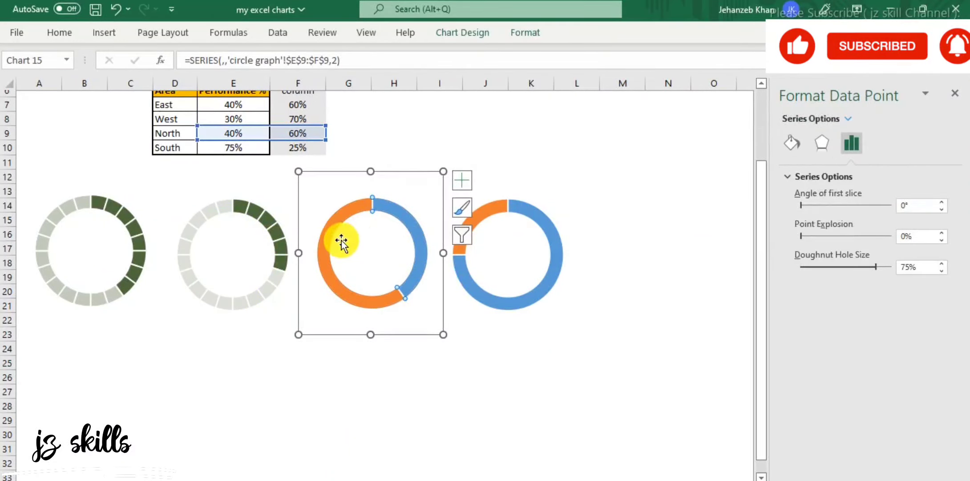
left_click(790, 144)
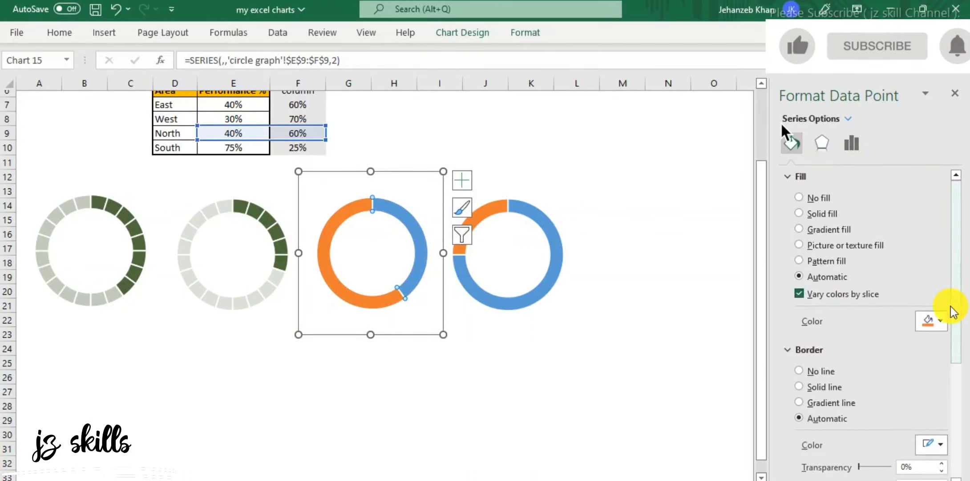
left_click(940, 321)
left_click(941, 321)
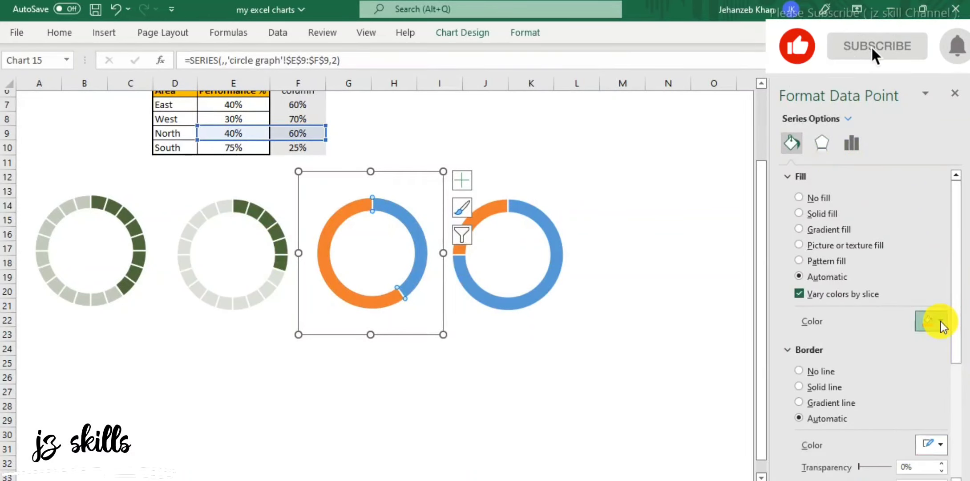
left_click(941, 322)
left_click(854, 359)
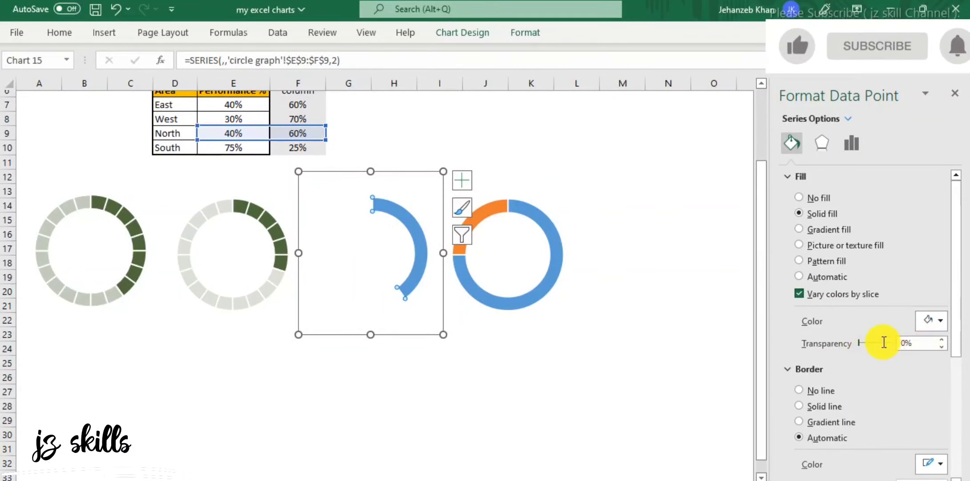
type("20")
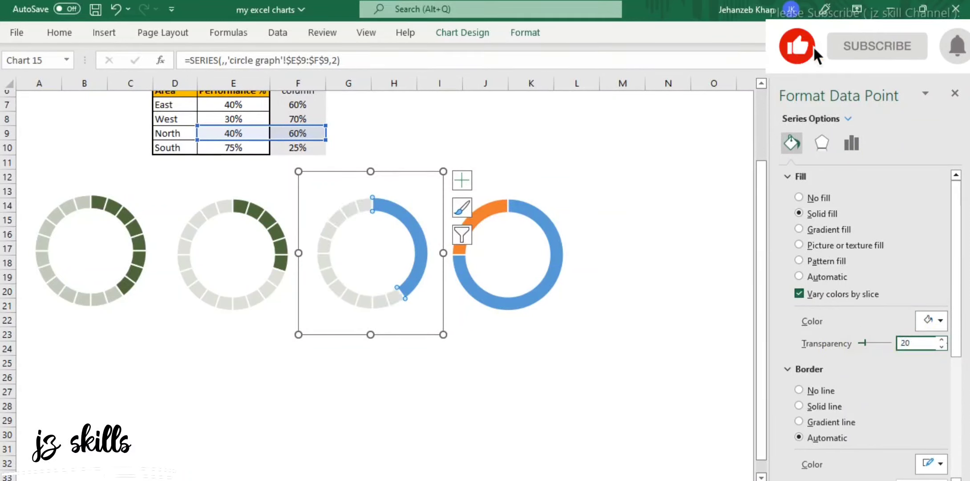
left_click(623, 336)
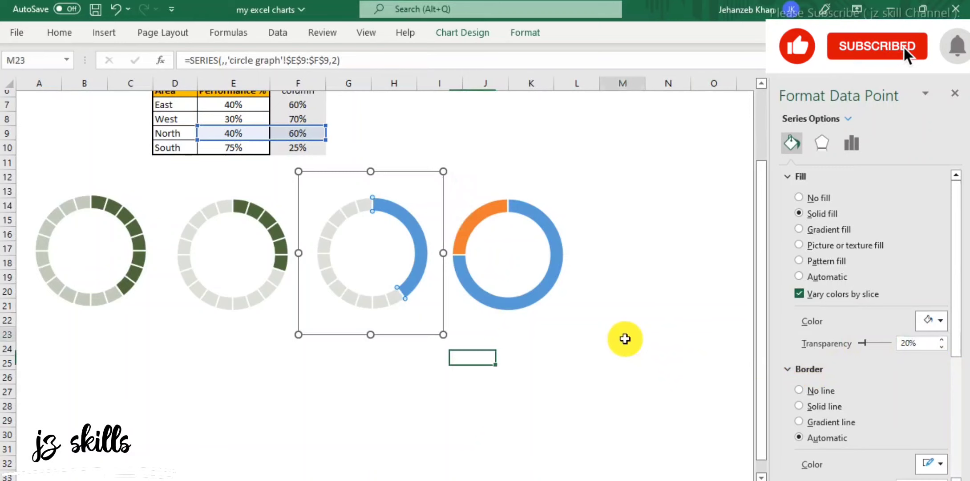
- Set only the blue performance slice of North's chart to no fill and no border line
left_click(410, 229)
left_click(379, 209)
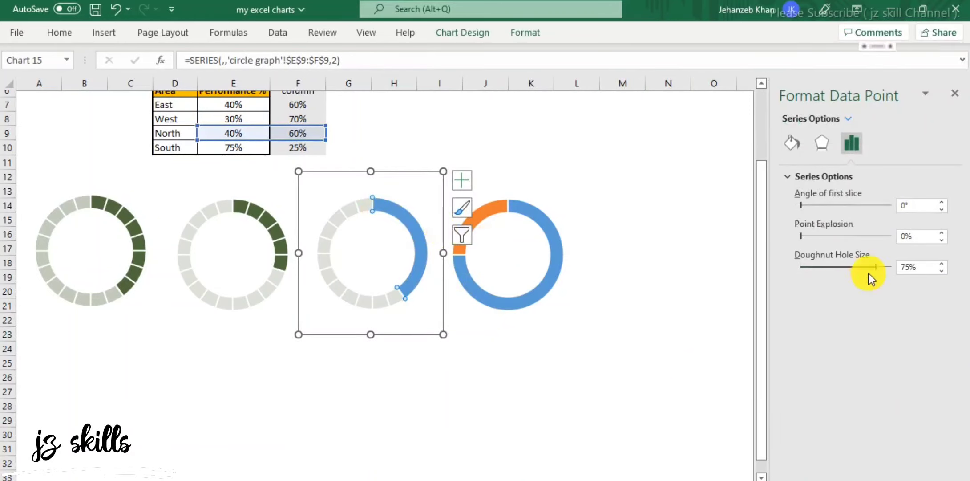
left_click(787, 143)
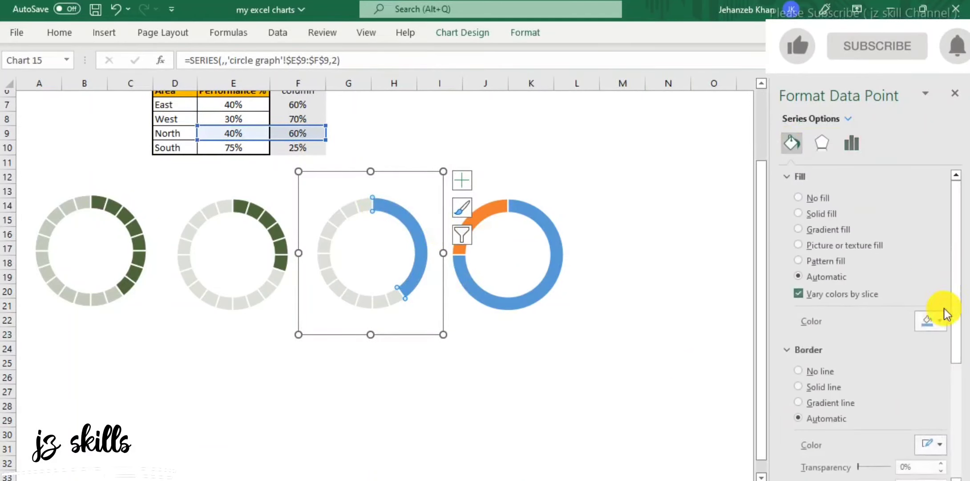
left_click(799, 197)
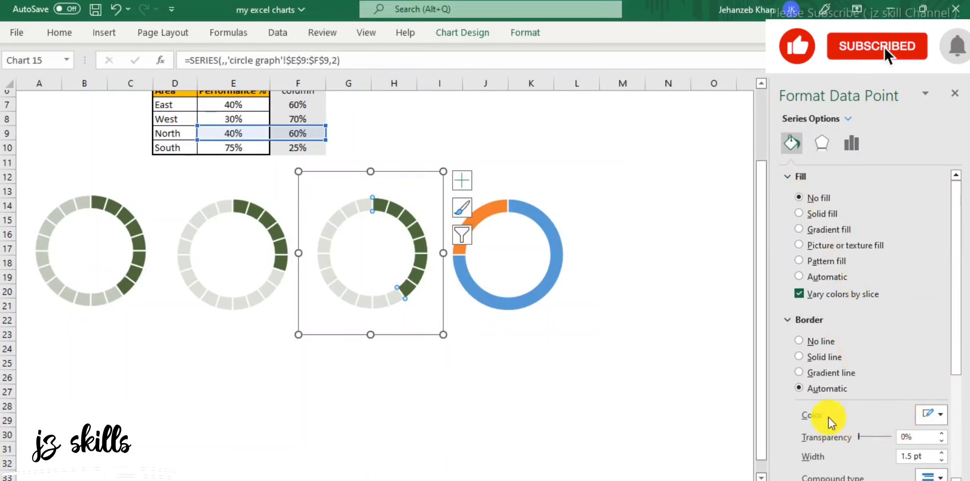
left_click(799, 340)
left_click(636, 347)
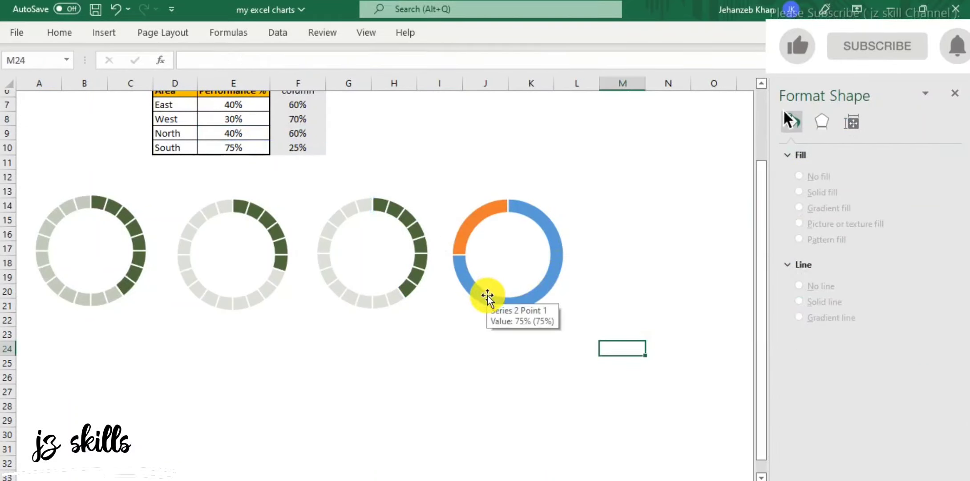
- Give the orange remainder slice of South's chart a solid white fill with 20% transparency
left_click(539, 291)
left_click(491, 232)
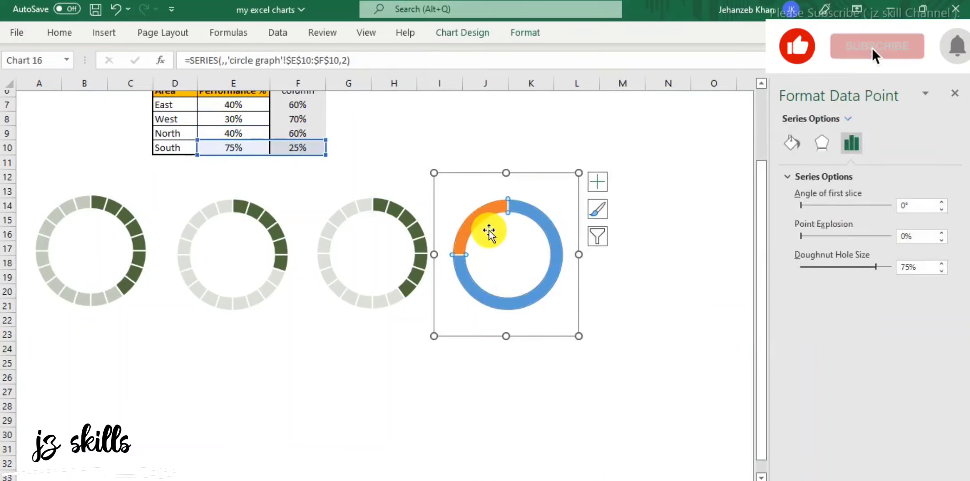
left_click(791, 142)
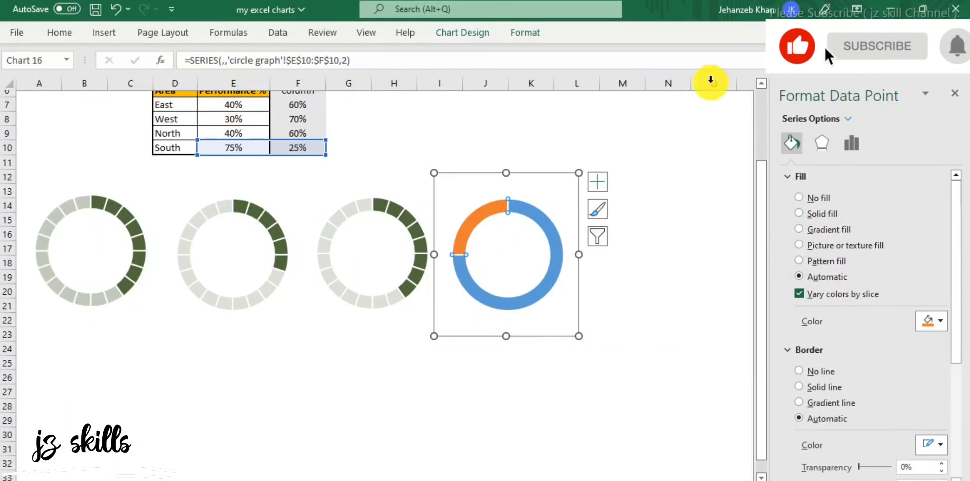
left_click(939, 320)
left_click(796, 361)
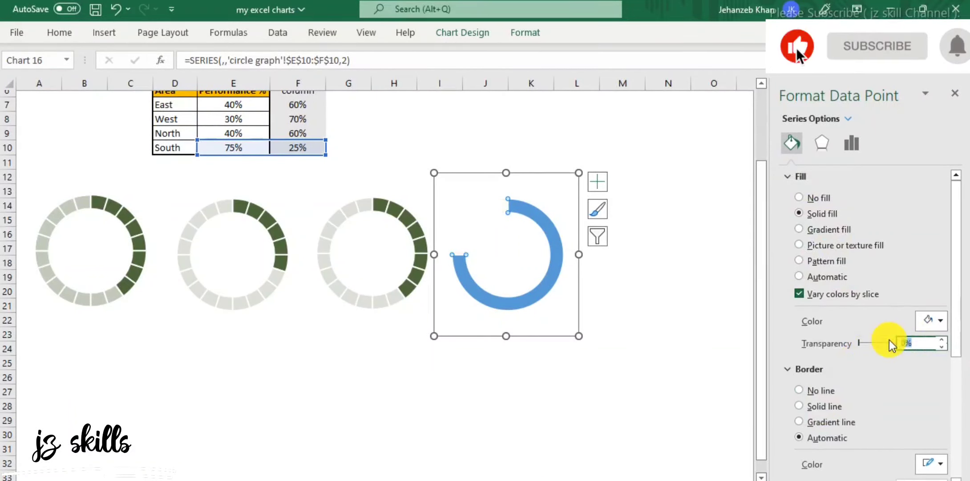
type("20")
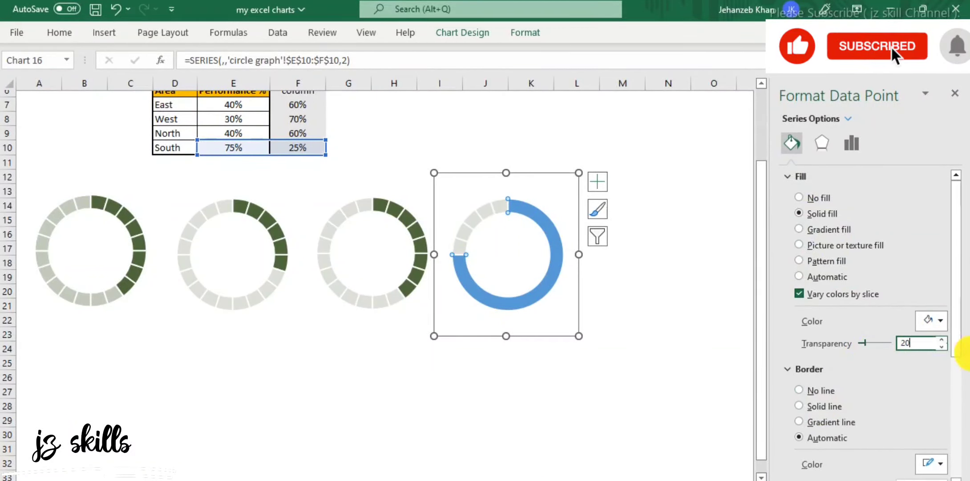
left_click(649, 304)
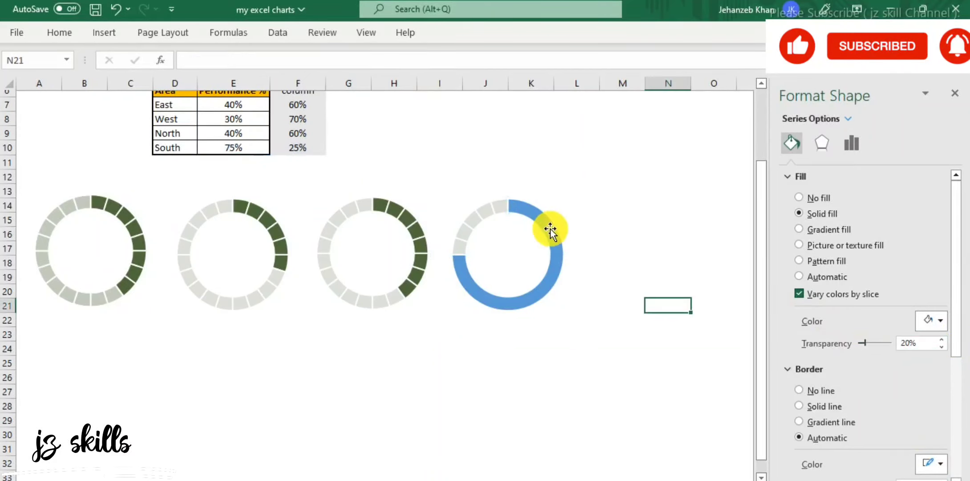
- Set only the blue performance slice of South's chart to no fill and no border line
left_click(551, 231)
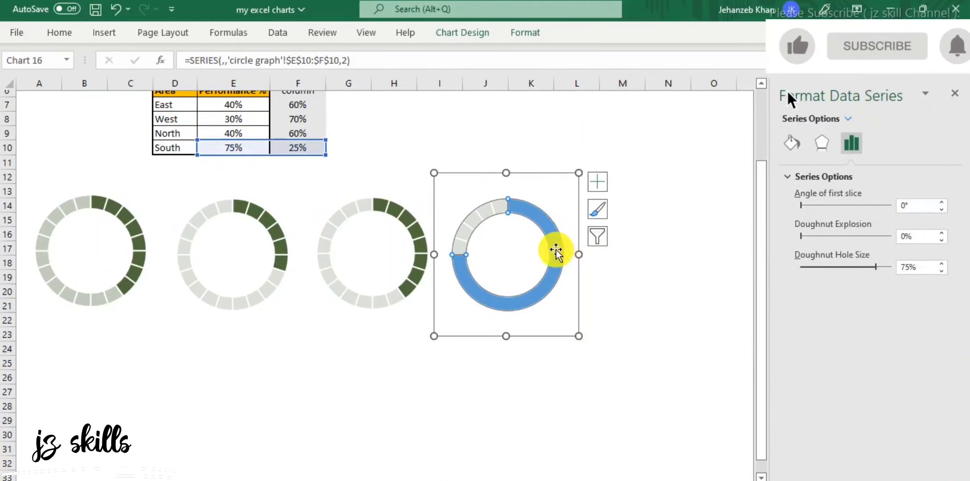
left_click(556, 252)
left_click(791, 143)
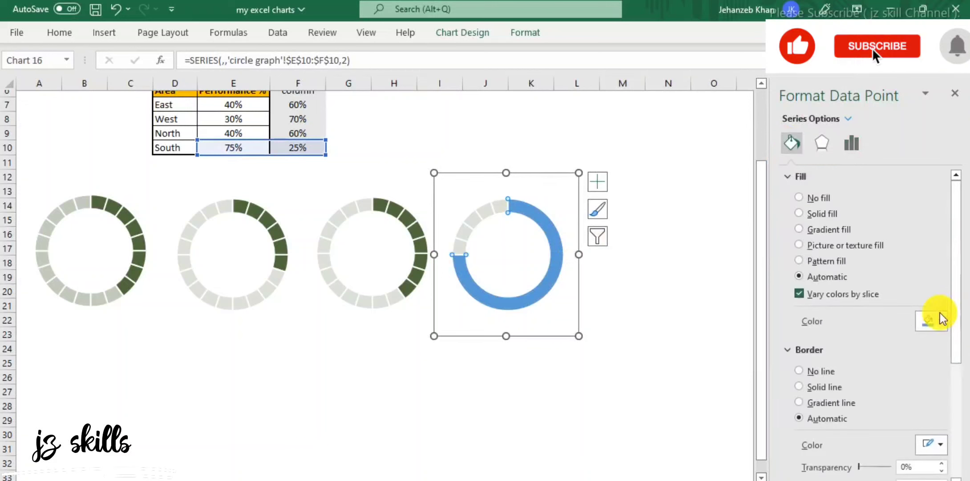
left_click(940, 321)
left_click(828, 233)
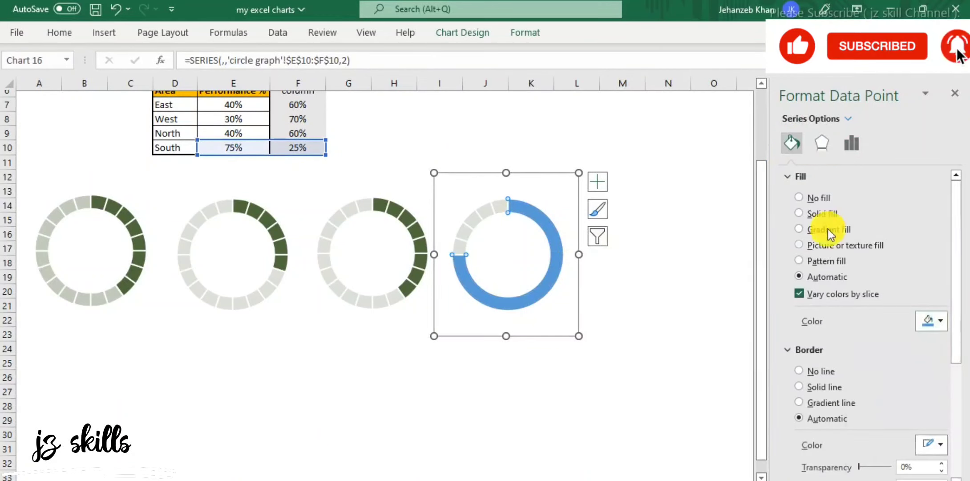
left_click(803, 197)
left_click(799, 341)
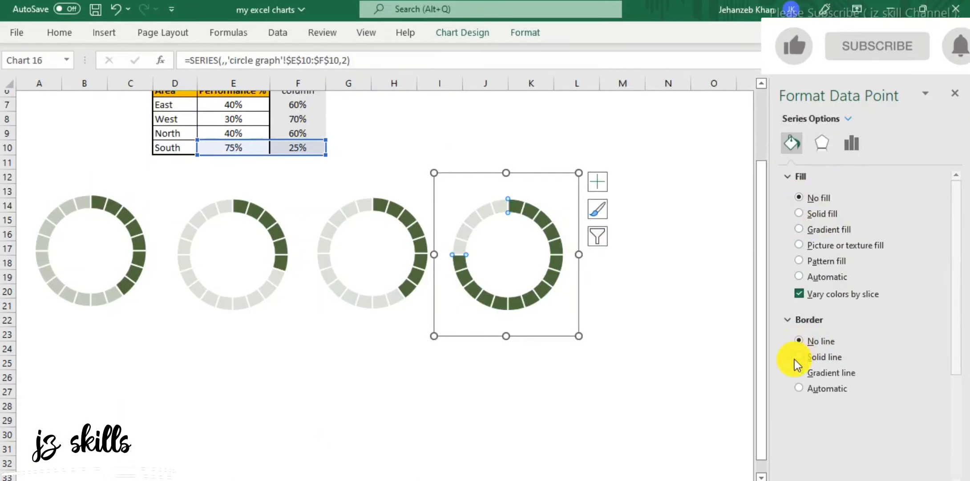
left_click(563, 384)
left_click(654, 306)
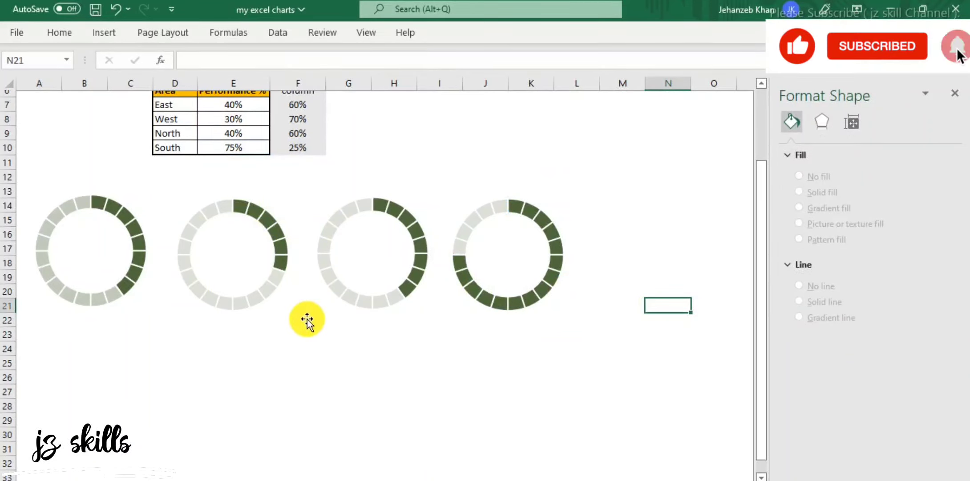
left_click(247, 233)
right_click(250, 226)
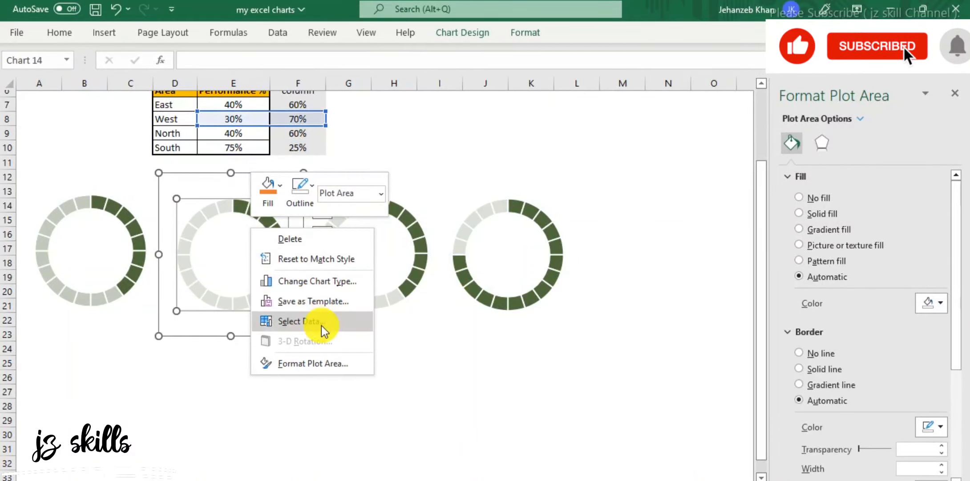
left_click(322, 327)
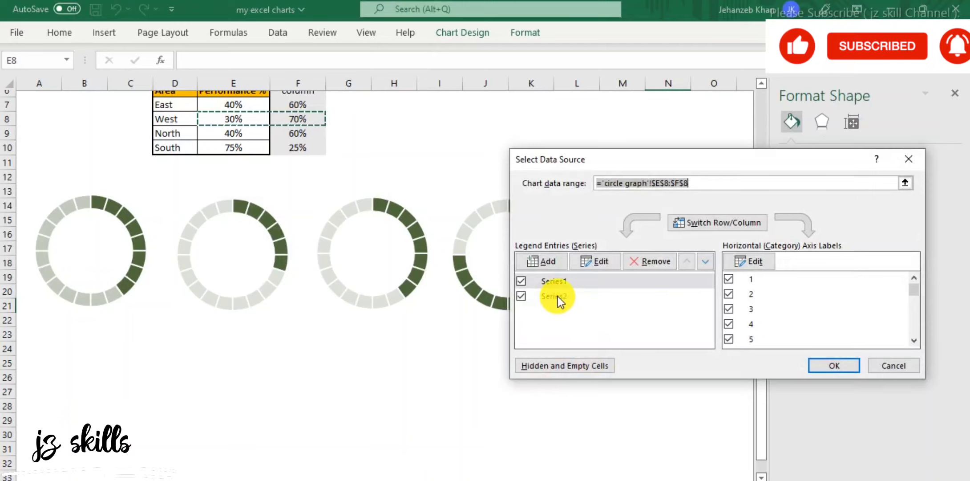
left_click(589, 283)
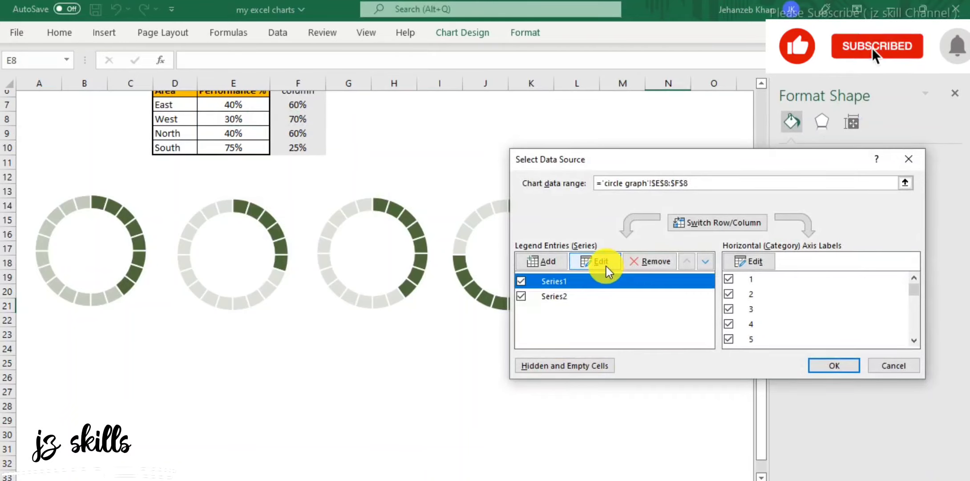
left_click(890, 365)
- Put Series1 of West's chart on the secondary axis instead of Series2, keeping both series as doughnuts
left_click(285, 185)
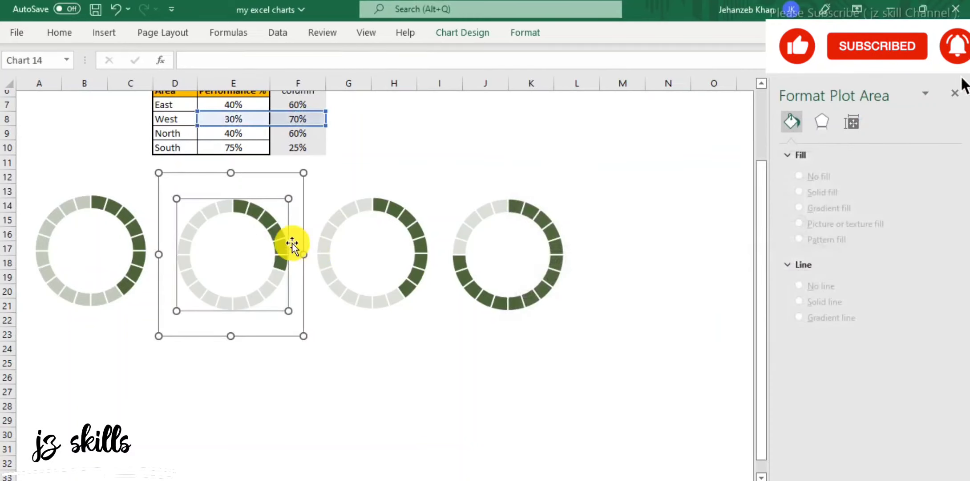
right_click(269, 222)
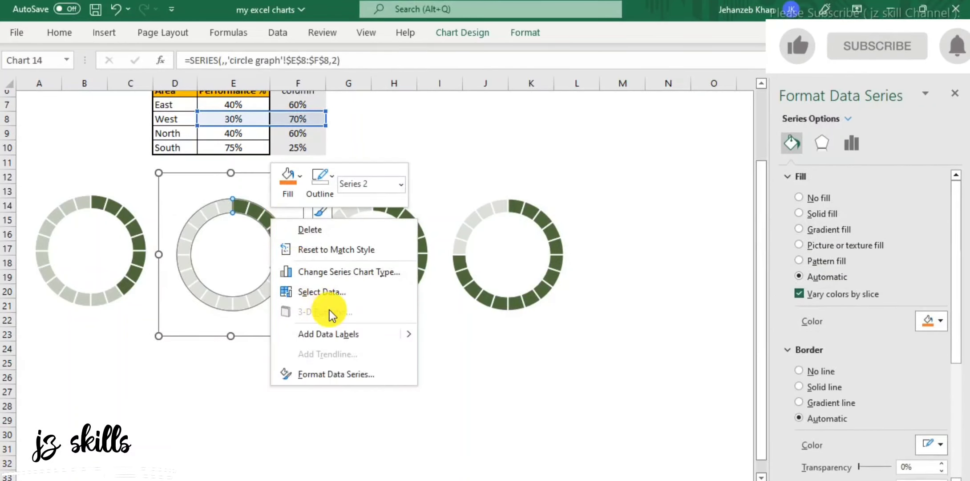
left_click(353, 271)
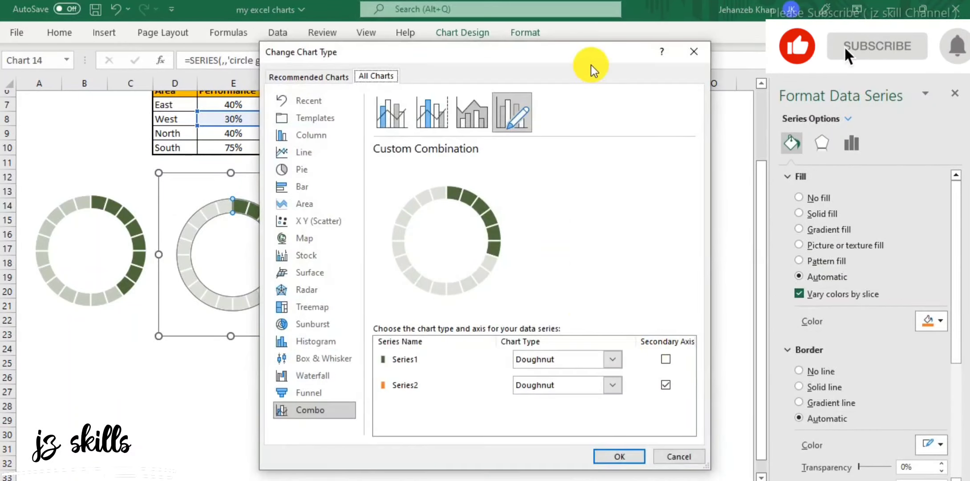
left_click_drag(585, 54, 685, 73)
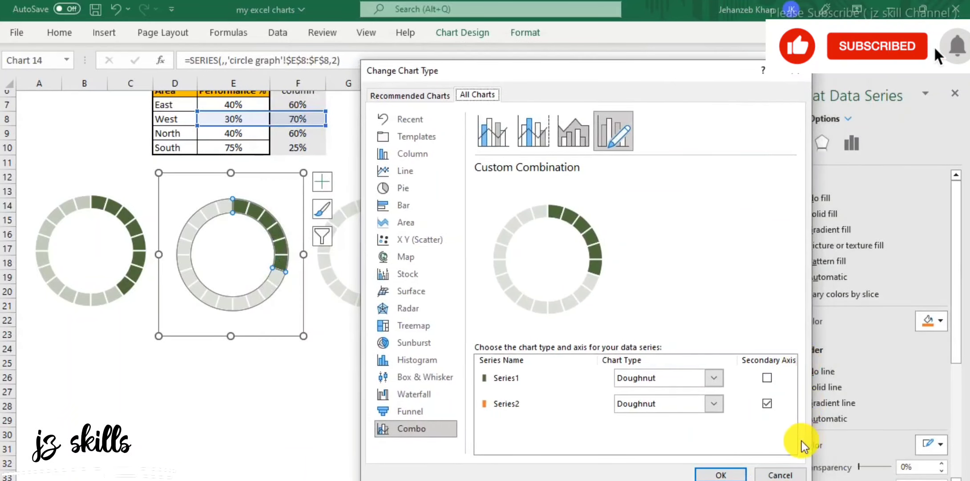
left_click(767, 377)
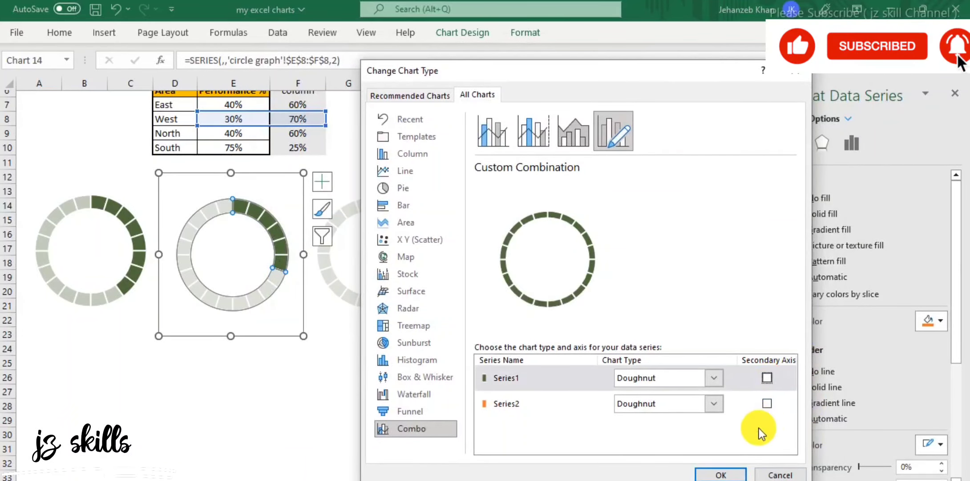
left_click(768, 377)
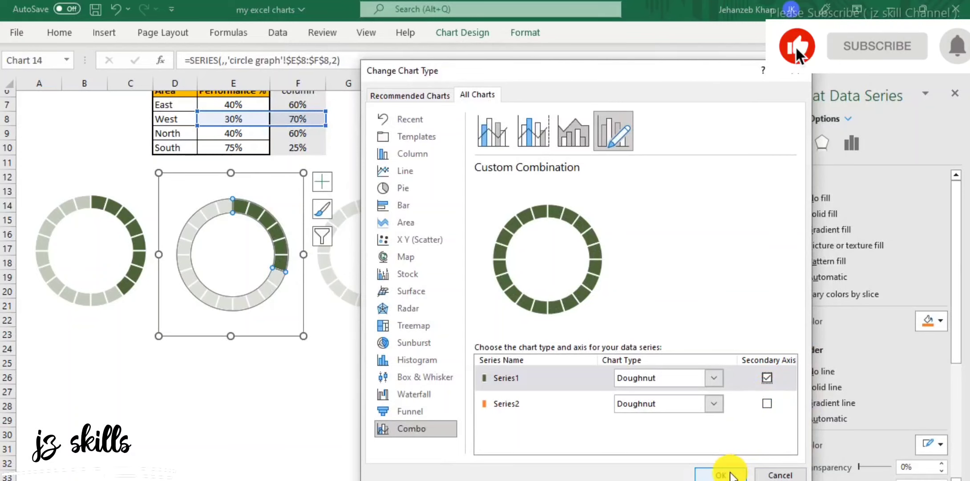
left_click(729, 474)
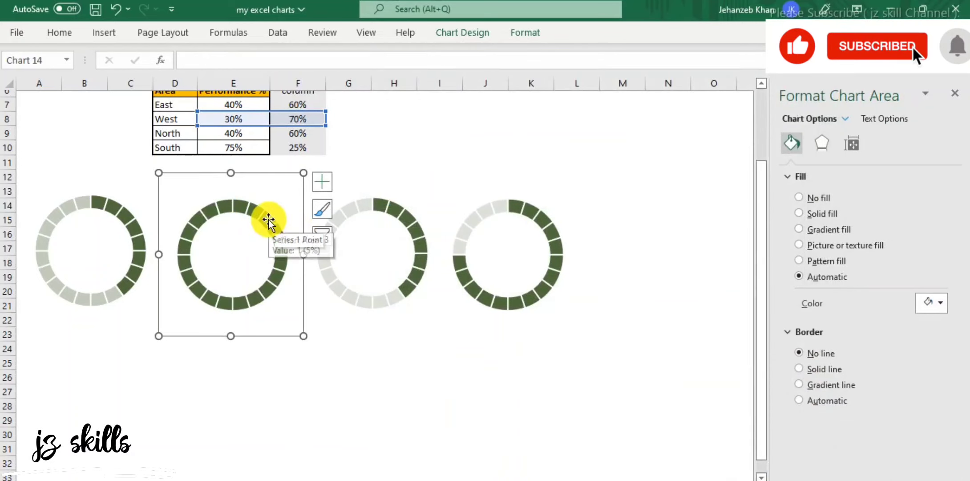
- Recolour the segmented Series1 ring of West's chart with a dark blue theme colour
left_click(267, 218)
left_click(940, 322)
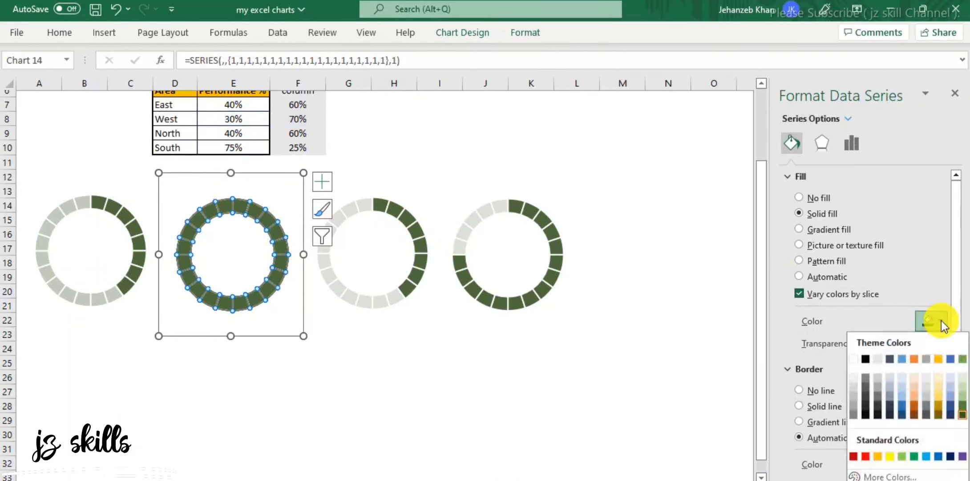
left_click(950, 417)
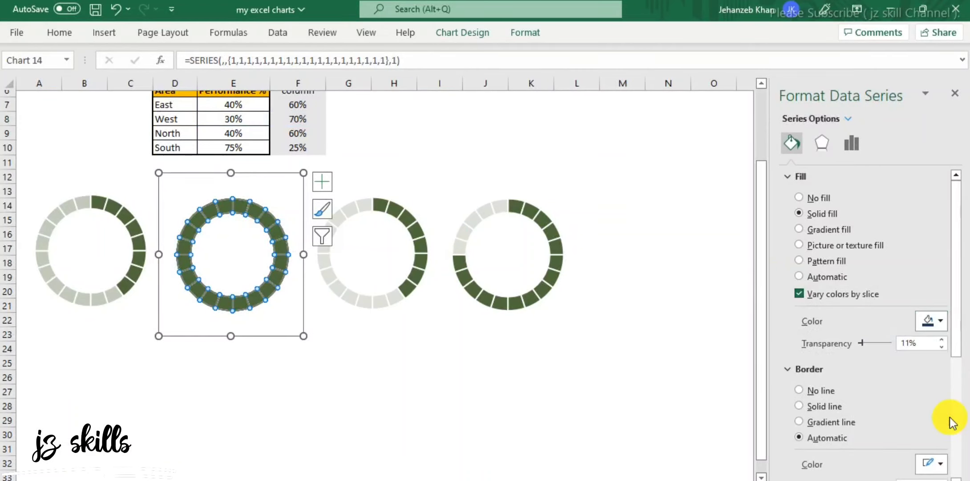
left_click(518, 378)
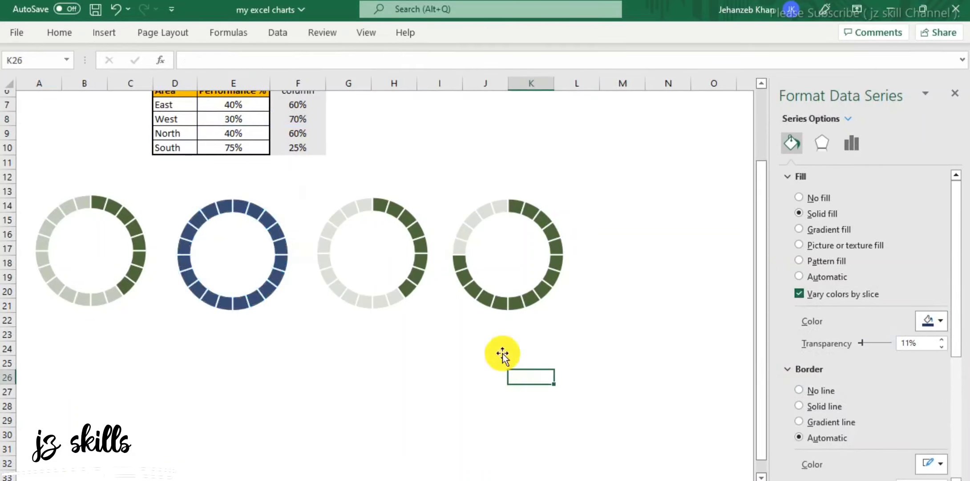
left_click(257, 217)
right_click(259, 216)
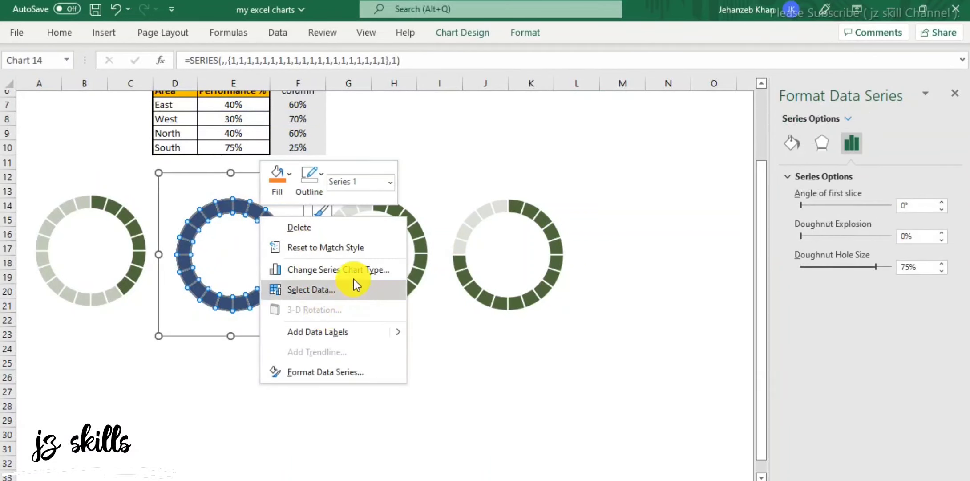
left_click(331, 289)
left_click(904, 363)
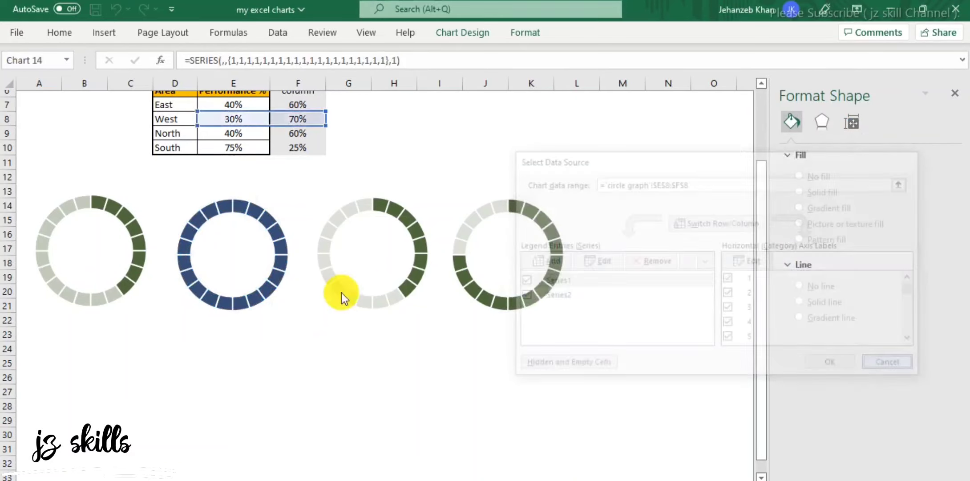
- Put Series2 of West's chart back on the secondary axis in place of Series1 and apply the combination
right_click(276, 227)
left_click(333, 279)
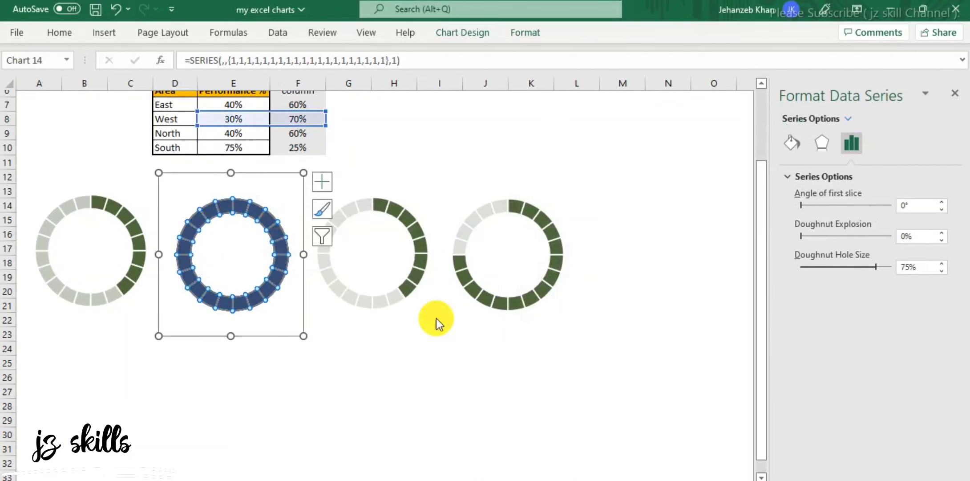
left_click(671, 381)
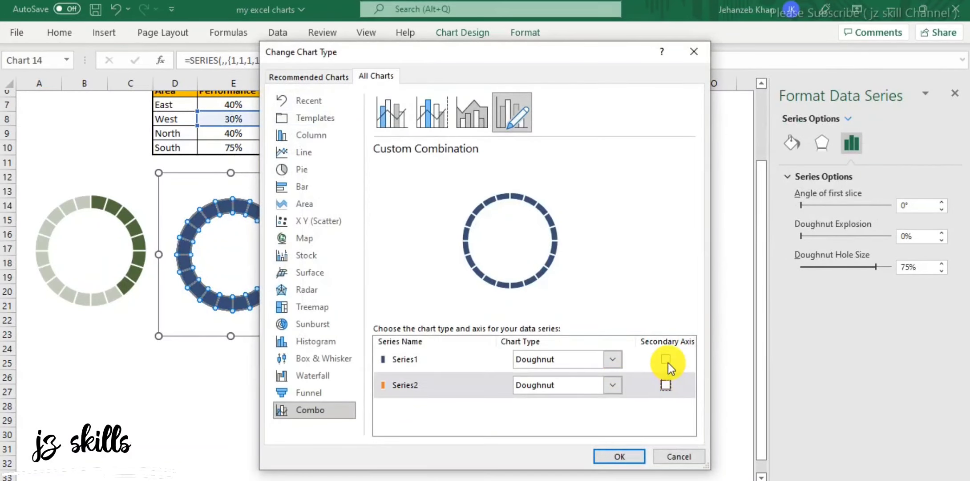
left_click(667, 385)
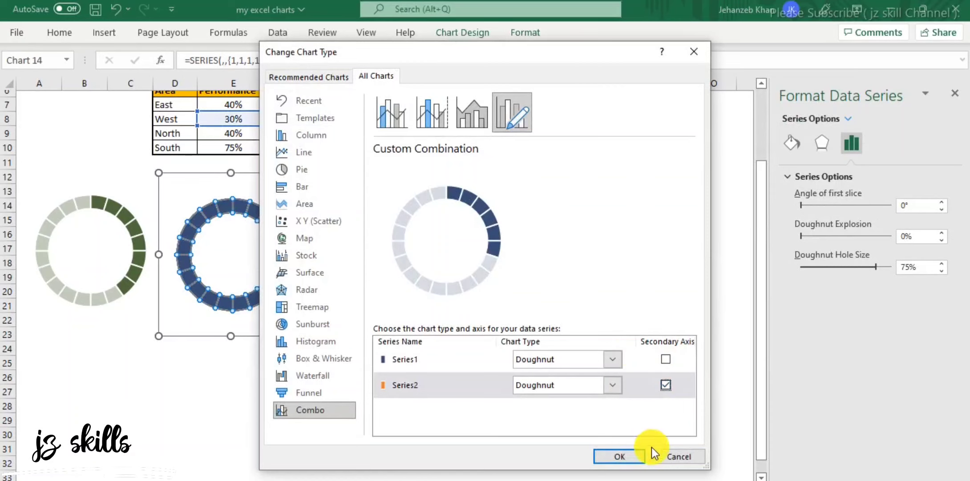
left_click(628, 457)
key("Escape")
left_click(494, 386)
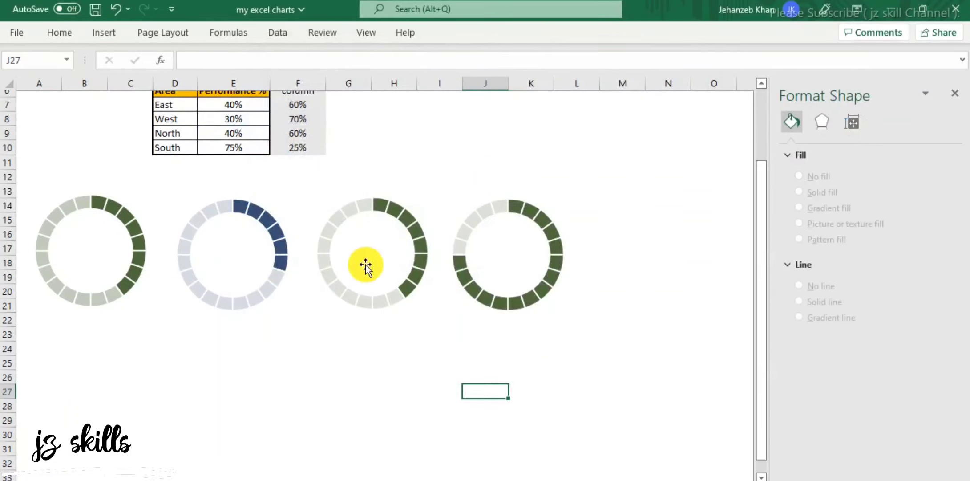
- Take Series2 of North's chart off the secondary axis, keeping both series as doughnuts, and apply the combination
left_click(400, 247)
right_click(411, 226)
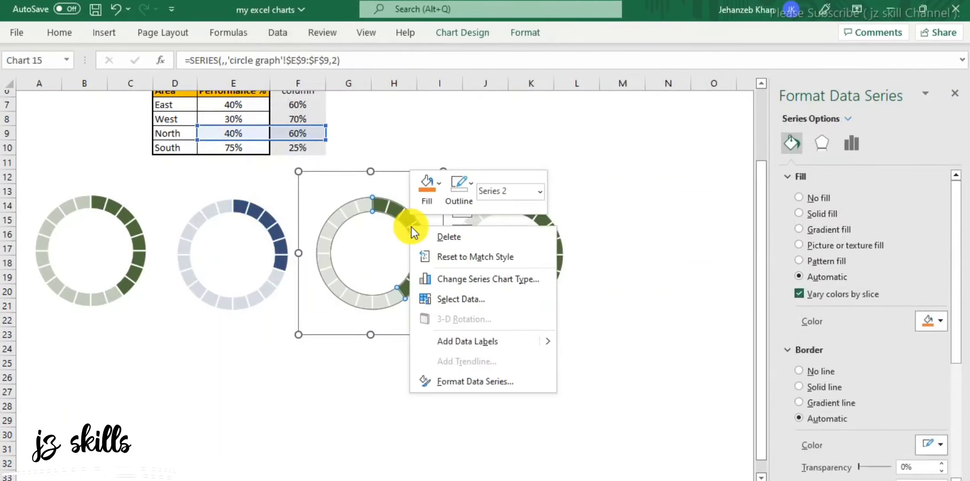
left_click(530, 279)
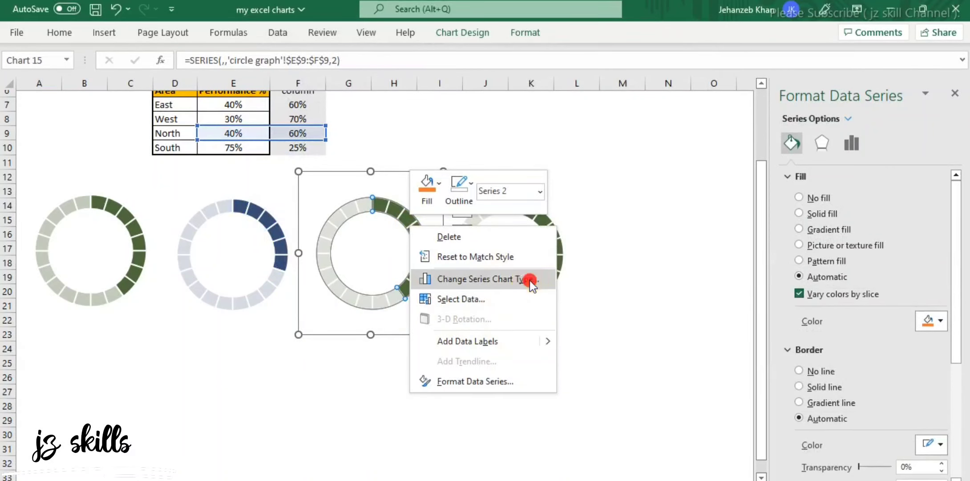
left_click(666, 360)
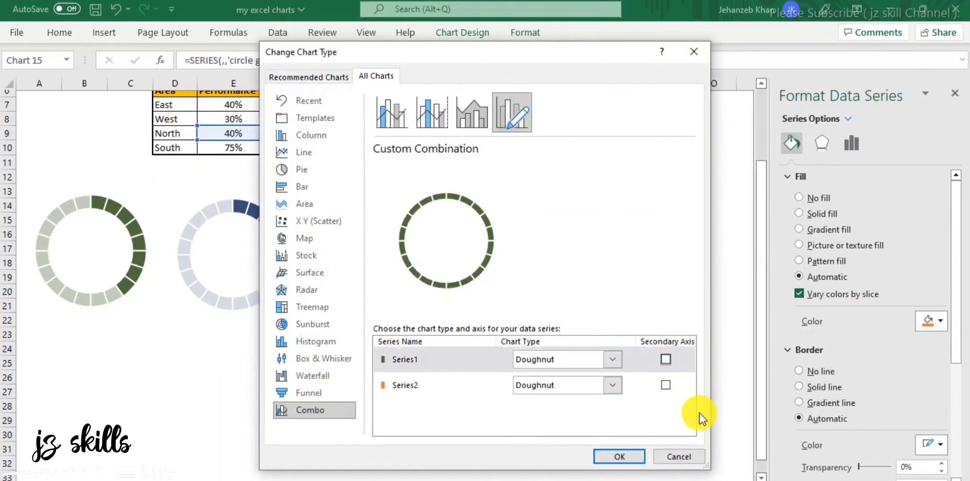
left_click(619, 457)
- Recolour the segmented Series1 ring of North's chart with a dark orange theme colour
left_click(406, 247)
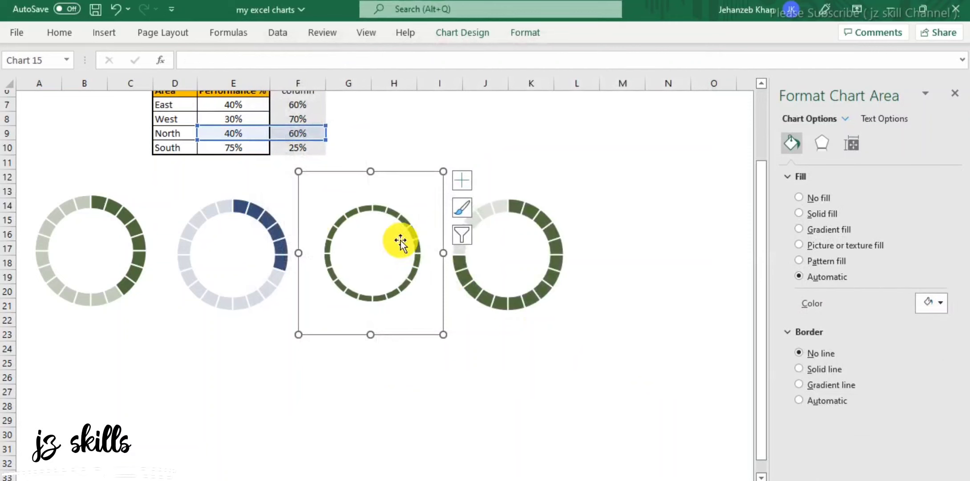
left_click(418, 220)
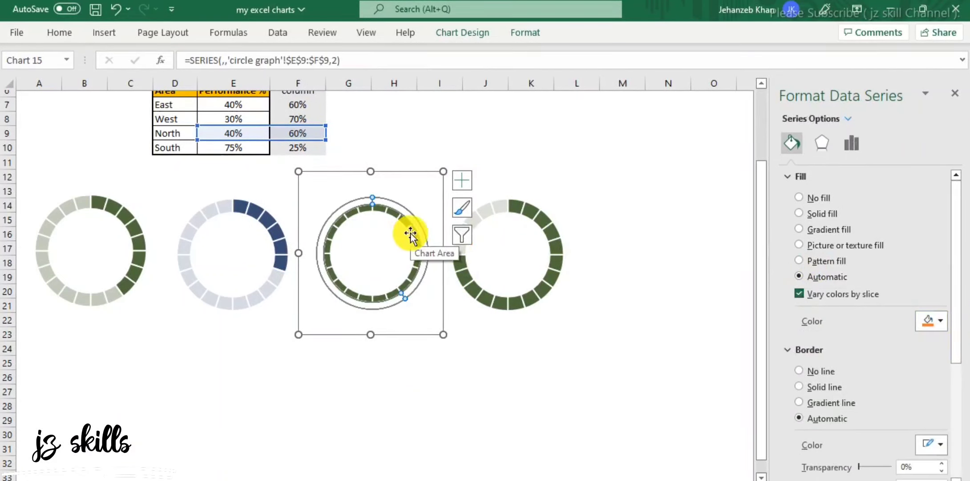
left_click(411, 234)
left_click(939, 319)
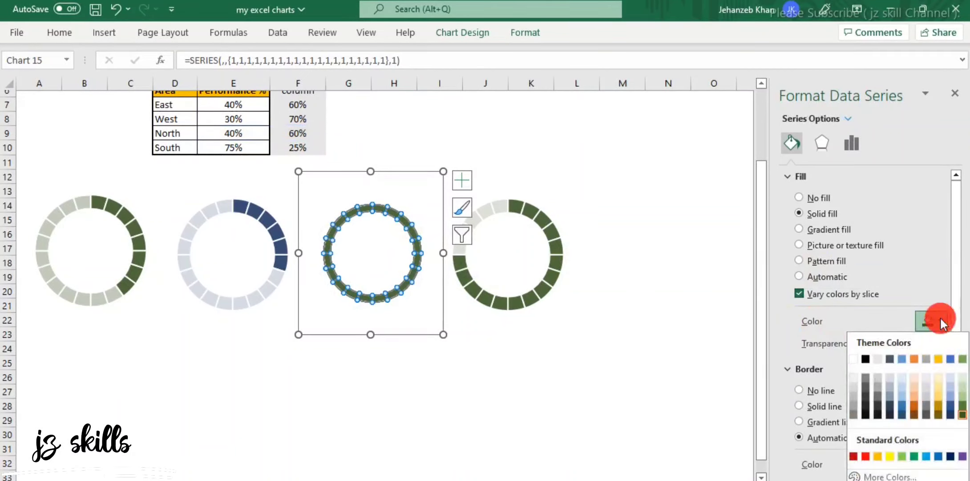
left_click(939, 417)
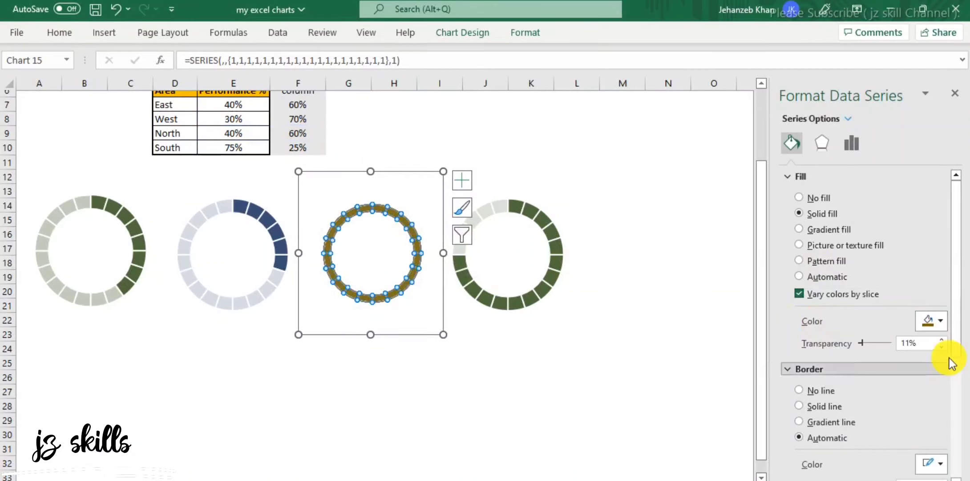
left_click(941, 321)
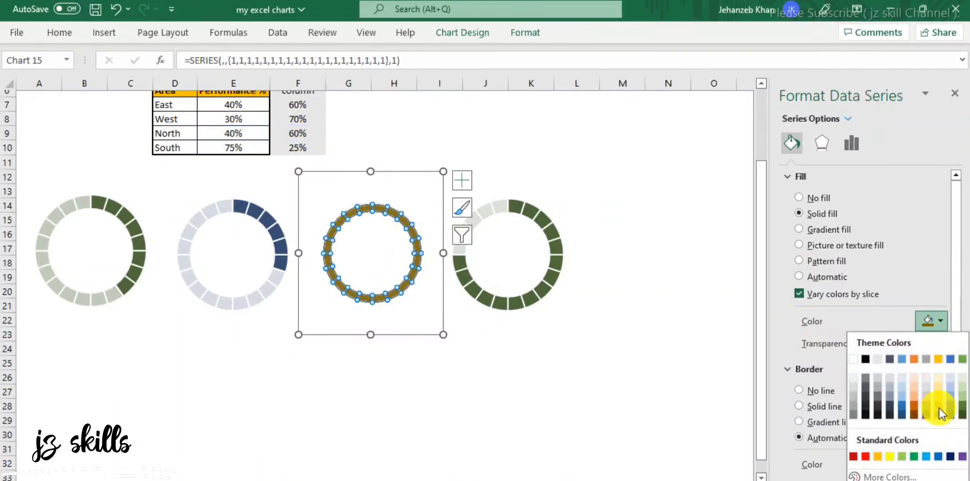
left_click(913, 415)
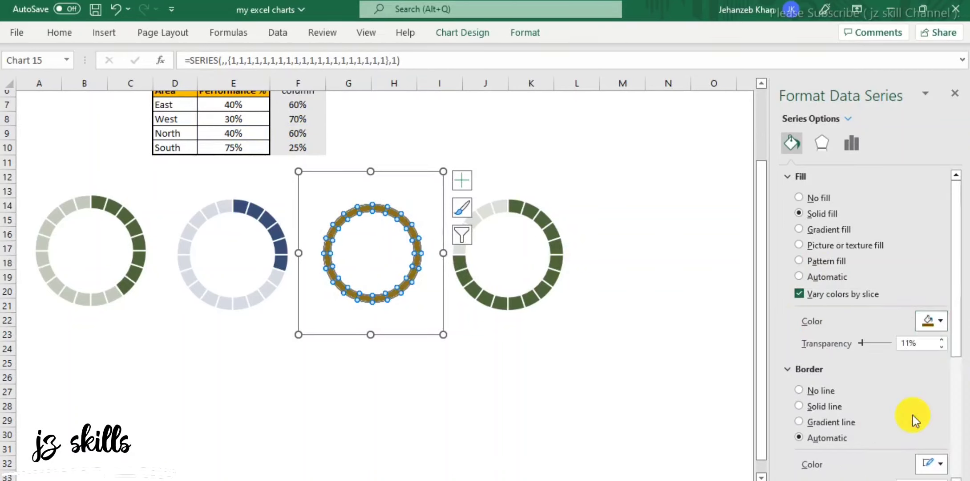
left_click(508, 381)
- Put Series2 of North's chart back on the secondary axis and apply the combination
left_click(383, 217)
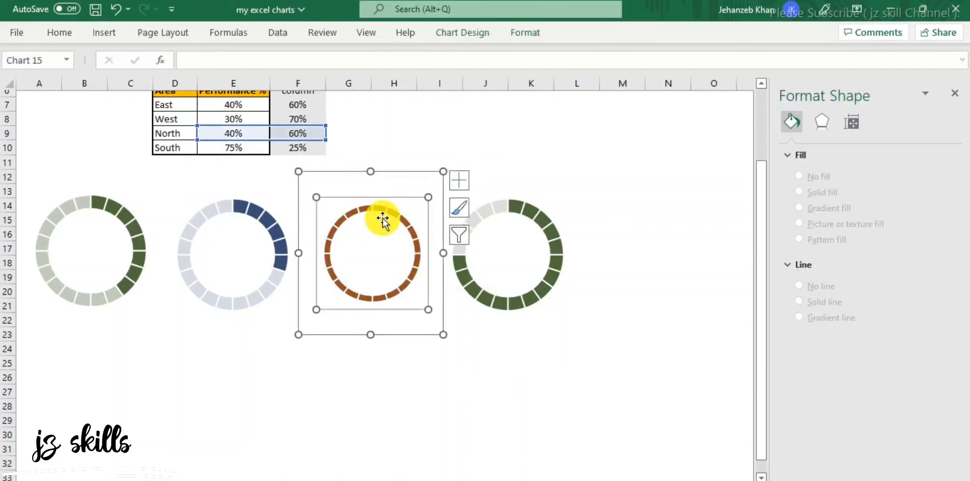
left_click(392, 210)
left_click(390, 210)
right_click(390, 211)
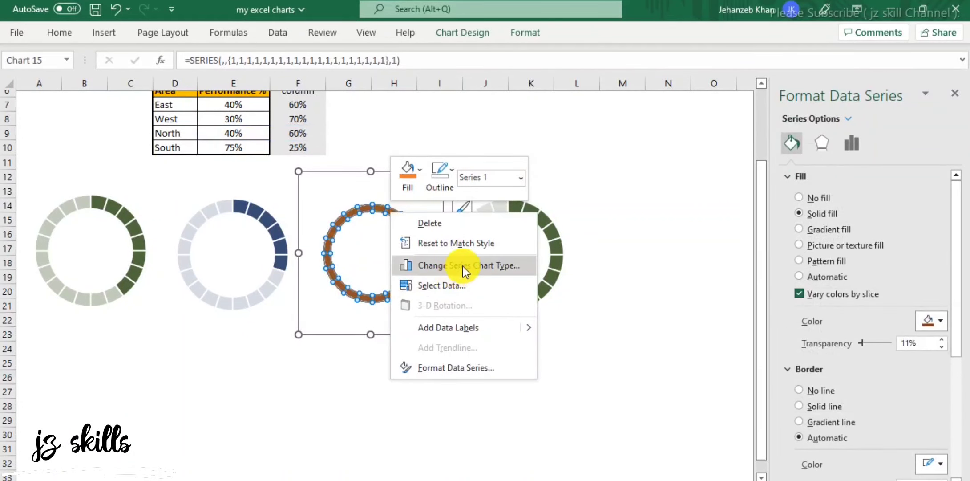
left_click(464, 266)
left_click(667, 384)
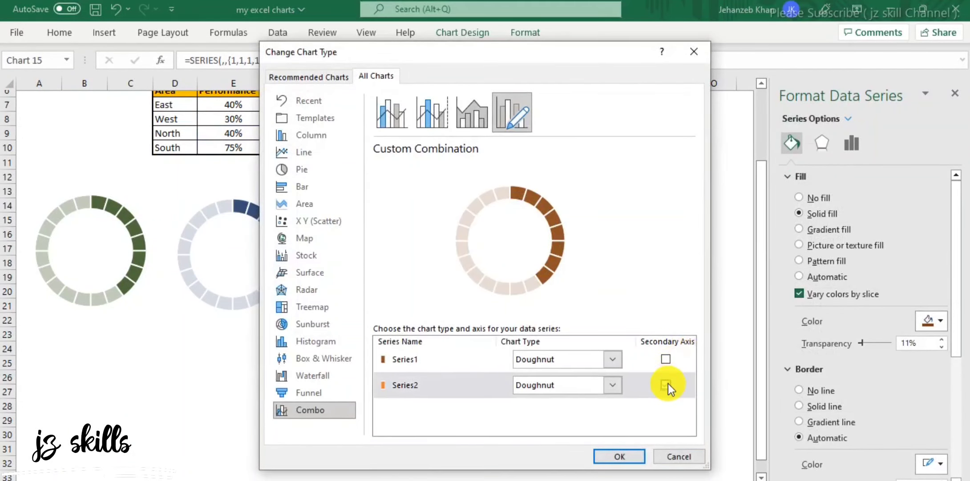
left_click(620, 455)
left_click(512, 386)
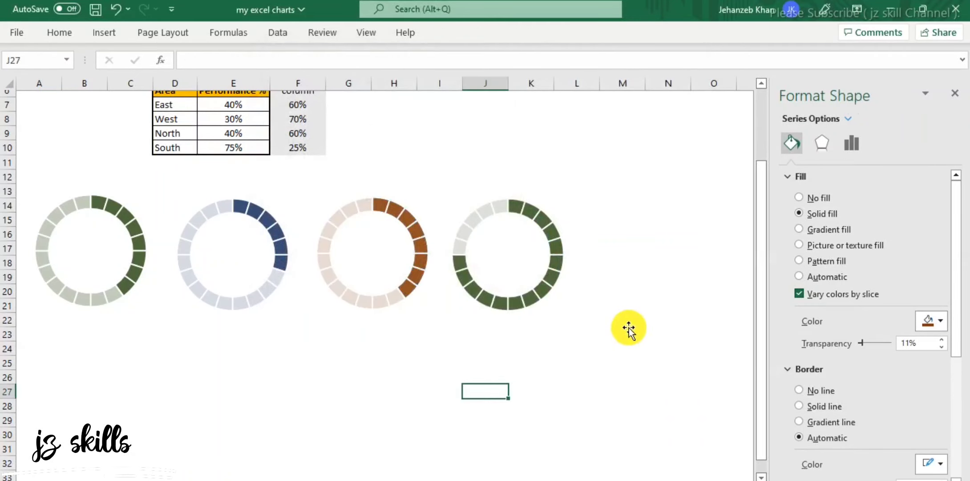
- Put Series1 of South's chart on the secondary axis instead of Series2, keeping both series as doughnuts
double_click(558, 277)
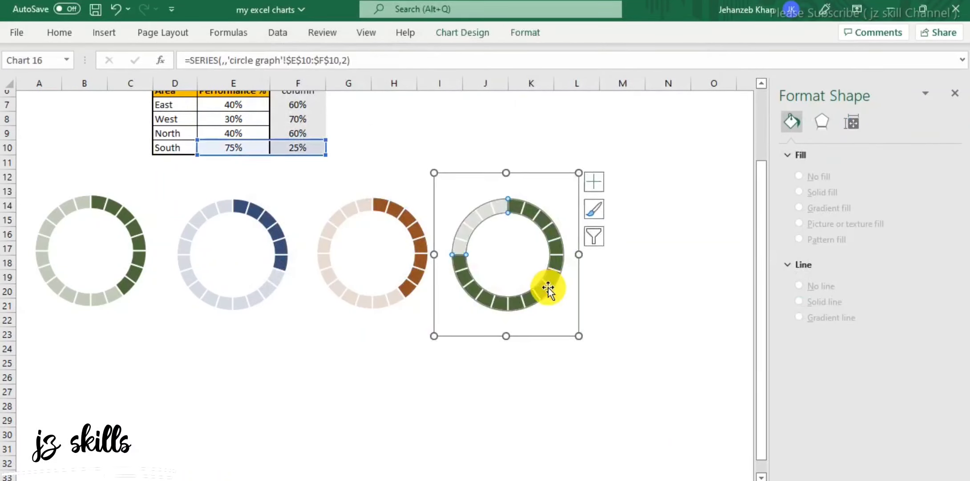
right_click(550, 226)
left_click(594, 277)
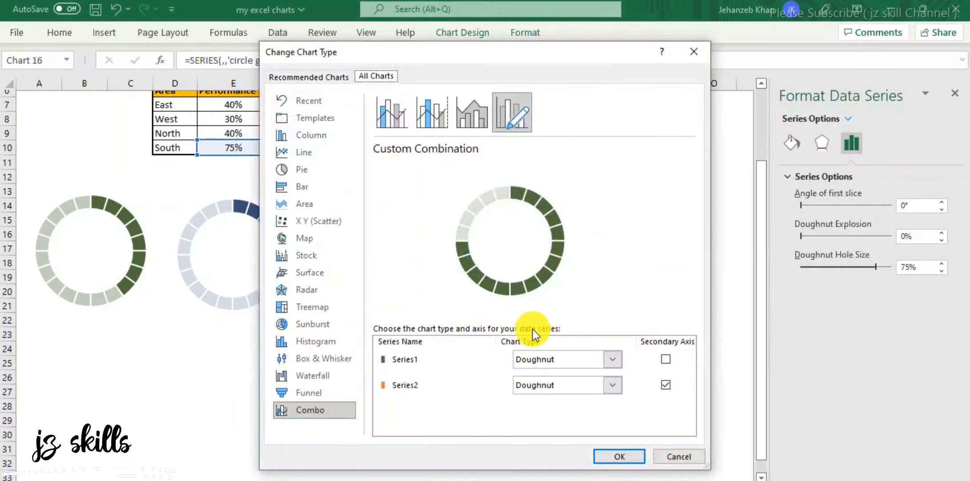
left_click(667, 361)
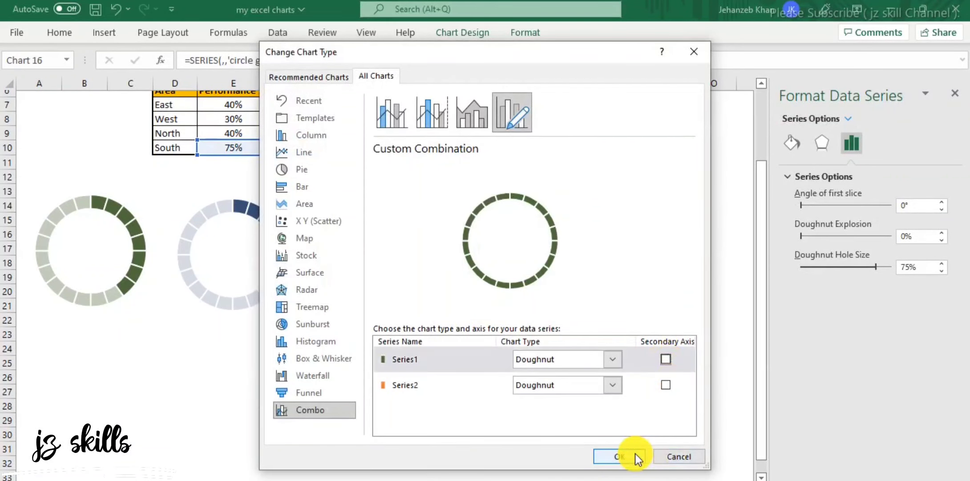
left_click(665, 361)
left_click(624, 456)
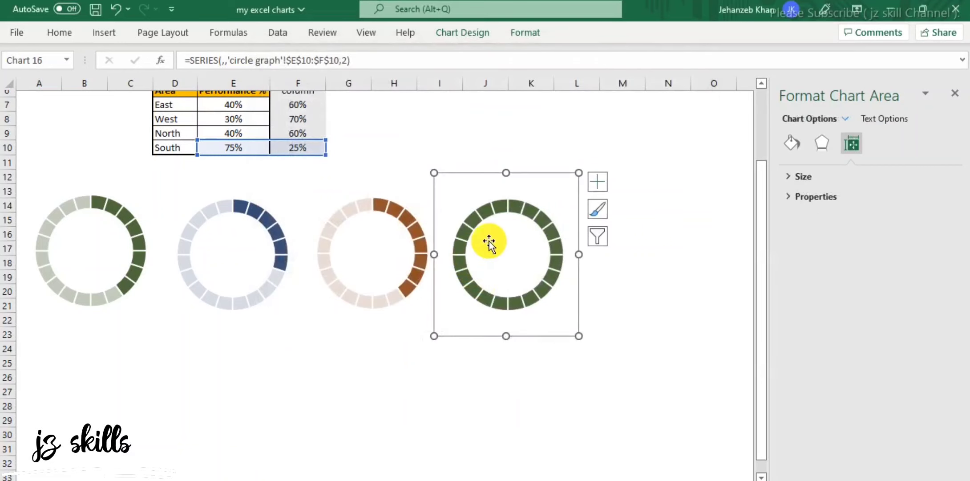
- Recolour the segmented Series1 ring of South's chart with a dark grey theme colour
left_click(530, 211)
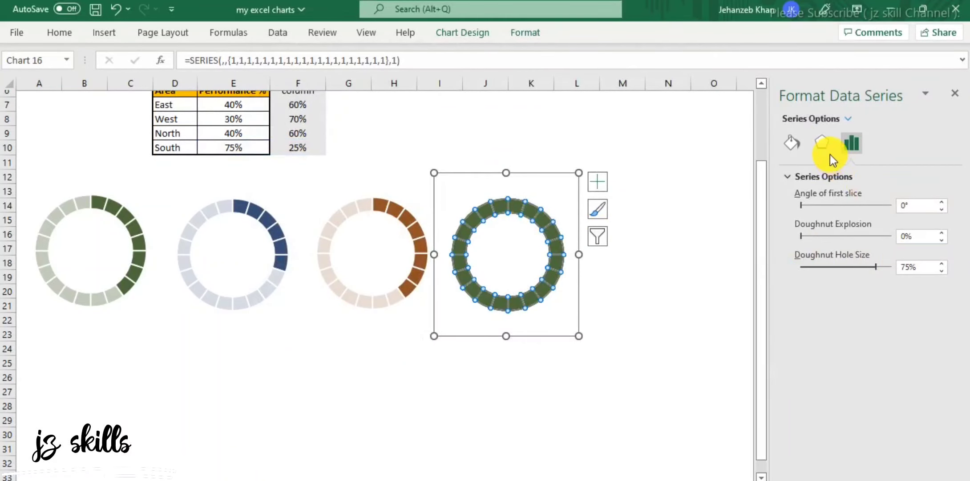
left_click(800, 144)
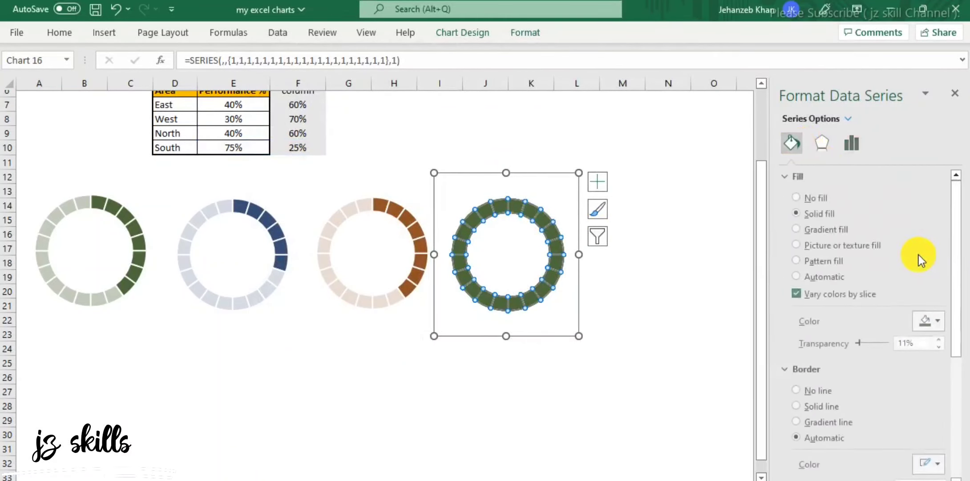
left_click(942, 321)
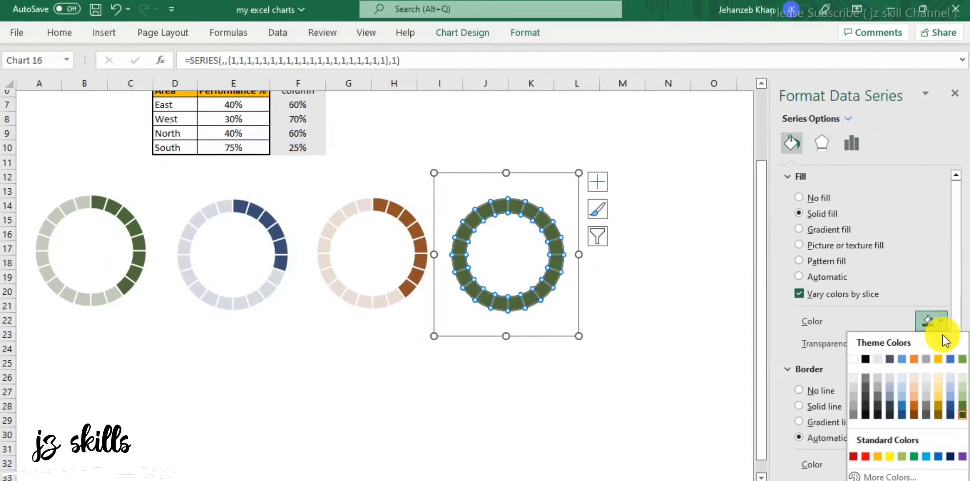
left_click(928, 417)
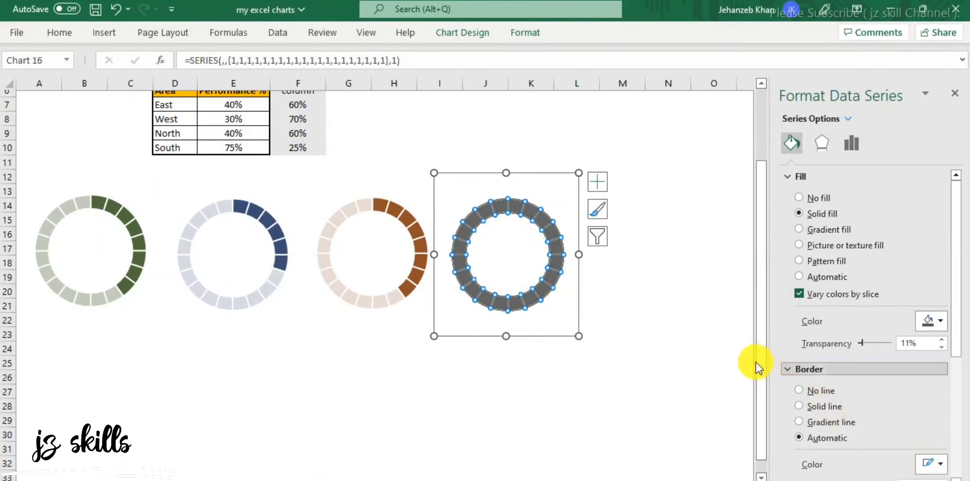
left_click(652, 294)
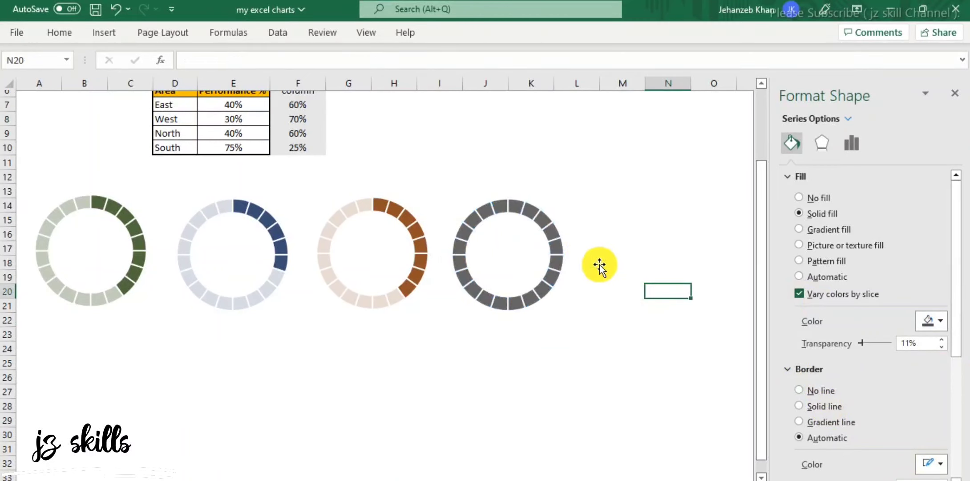
- Put Series2 of South's chart back on the secondary axis in place of Series1 and apply the combination
left_click(544, 223)
right_click(544, 223)
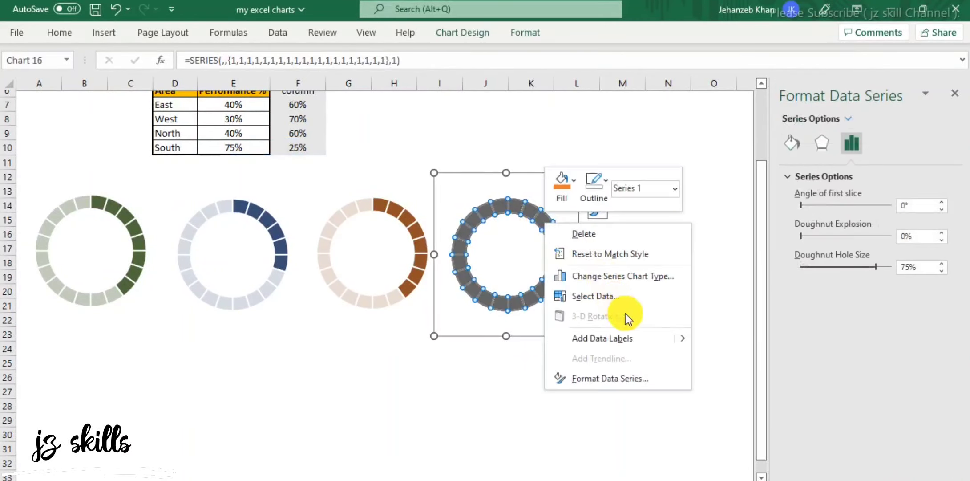
left_click(621, 270)
left_click(666, 359)
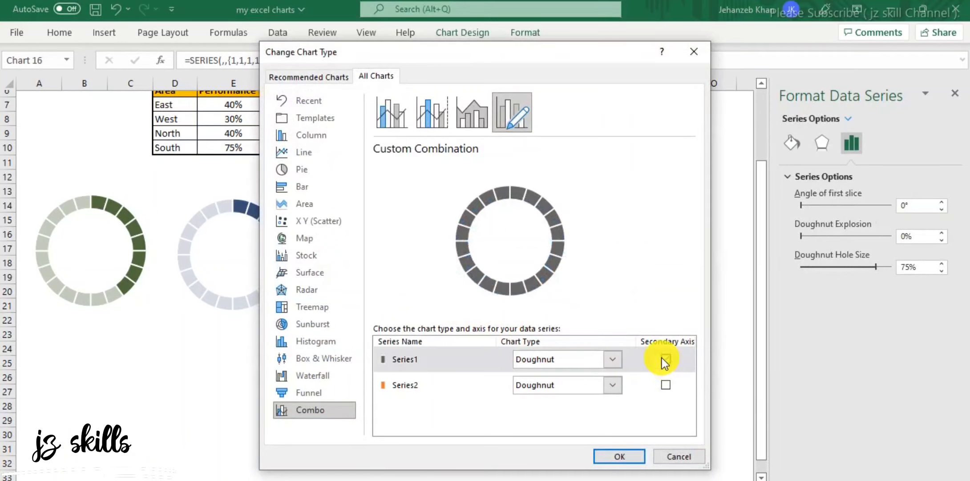
left_click(666, 384)
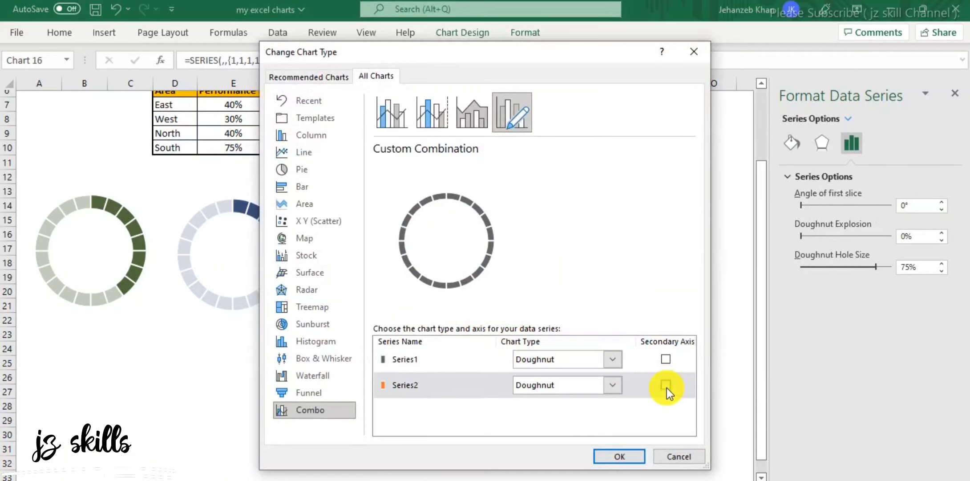
left_click(620, 457)
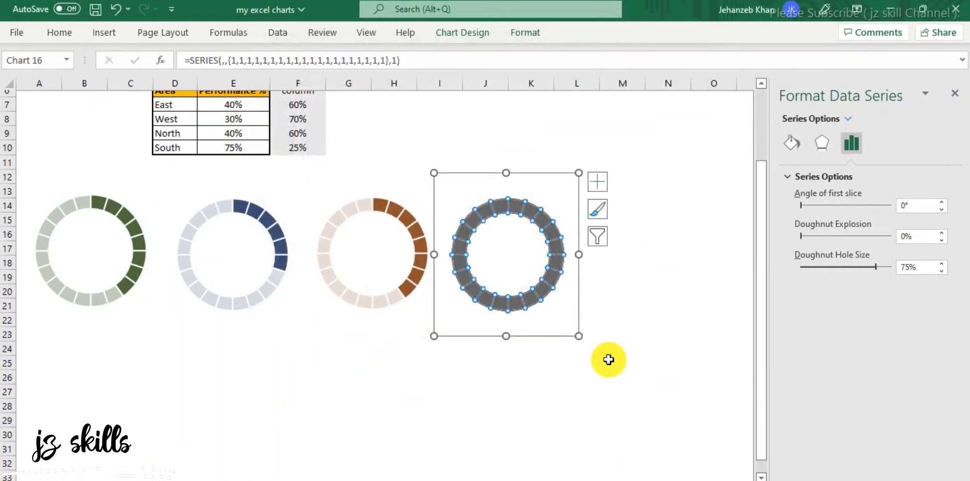
left_click(657, 305)
left_click(597, 394)
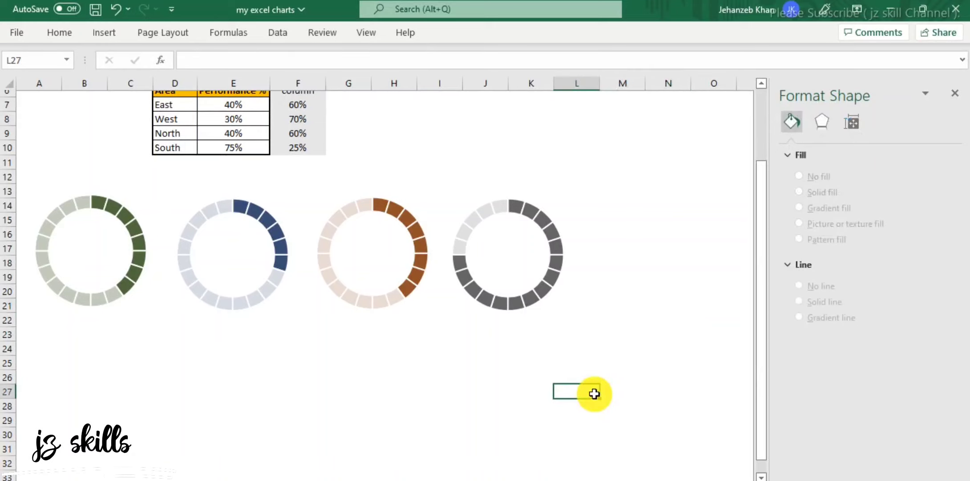
- Set the Performance % values in the chart data to 70% for West, 80% for North and 50% for South
left_click(262, 132)
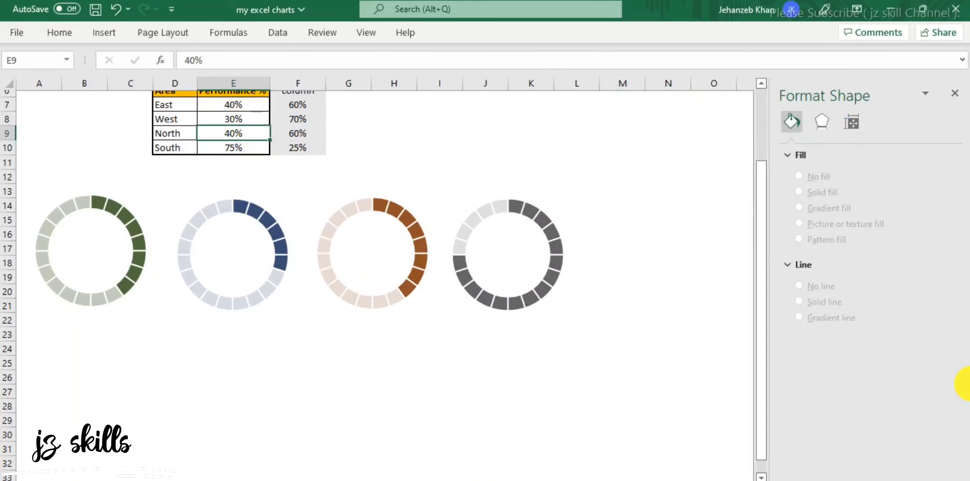
key("Up")
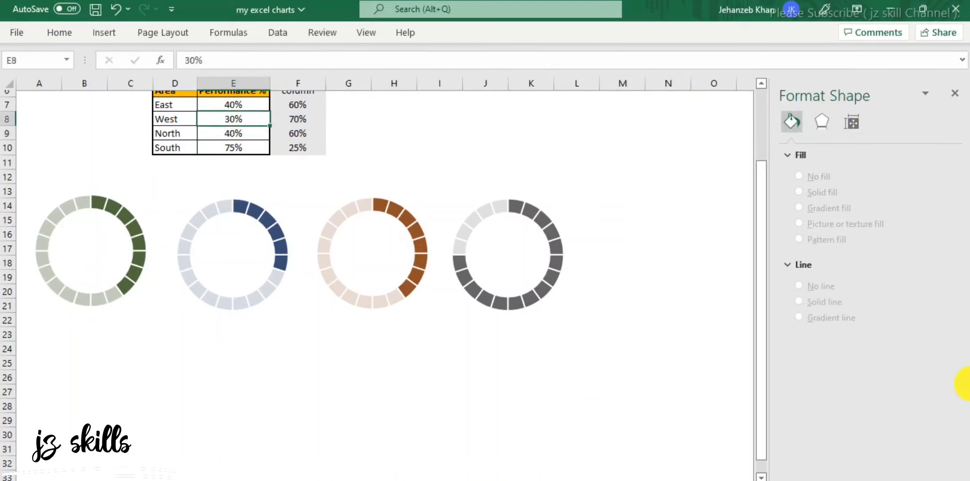
key("Return")
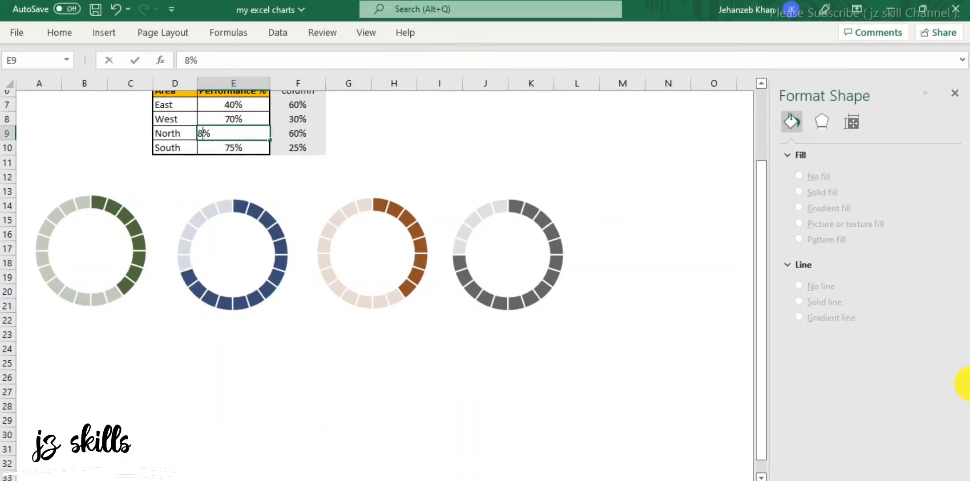
type("80%")
key("Return")
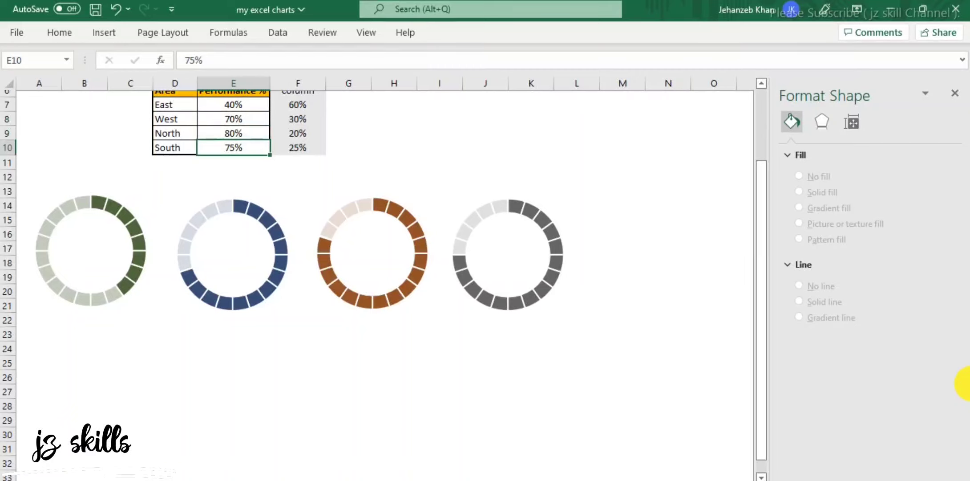
key("ctrl+Return")
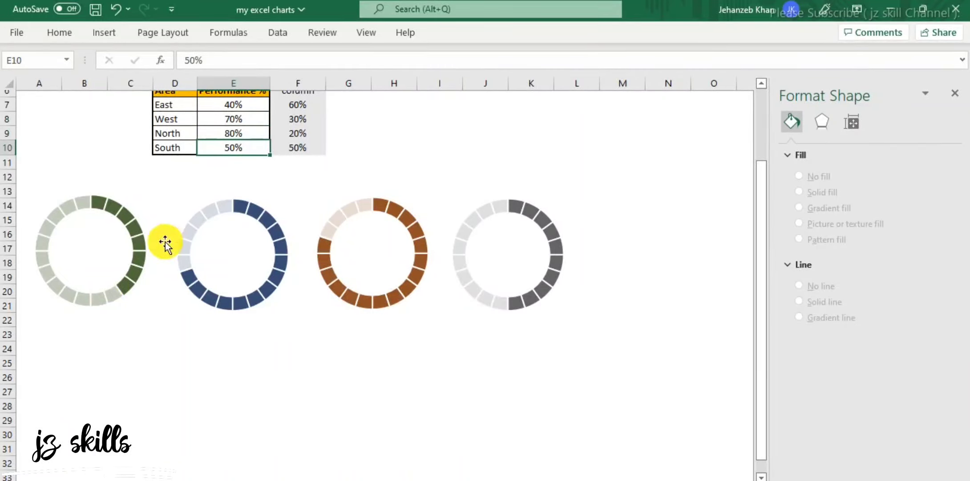
left_click(316, 373)
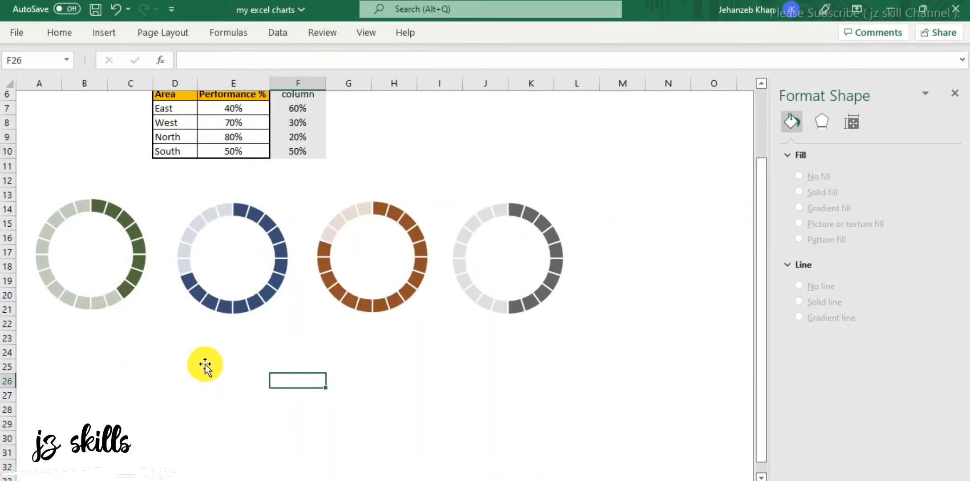
- Draw a small rectangle in the centre of East's green ring and remove its fill
scroll(201, 368, "up", 2)
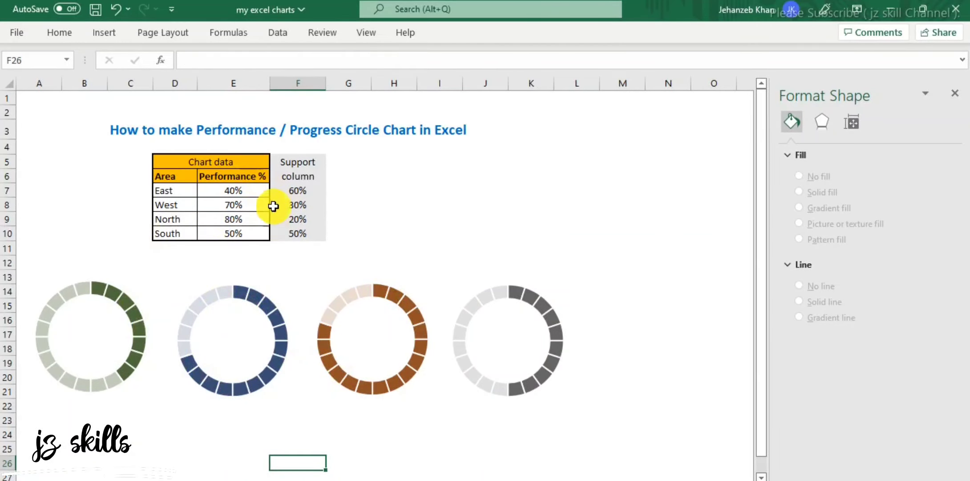
left_click(99, 34)
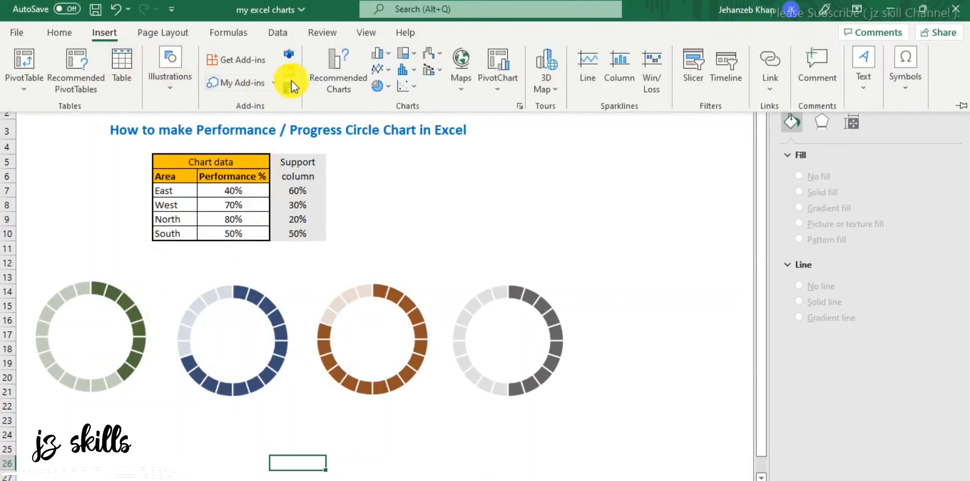
left_click(166, 84)
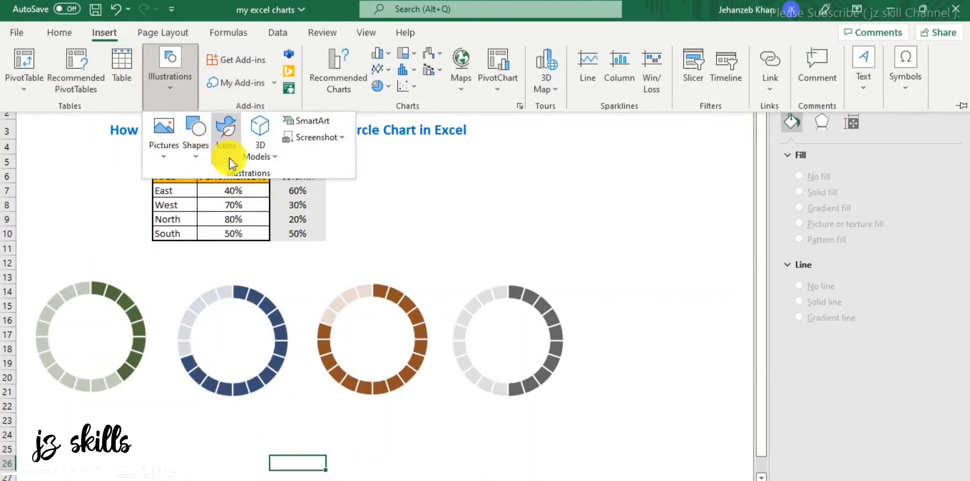
left_click(197, 160)
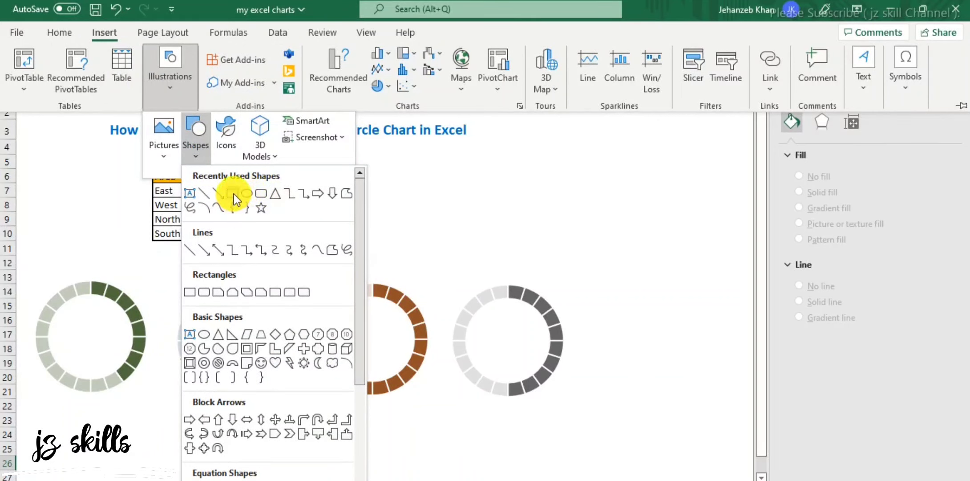
left_click(234, 193)
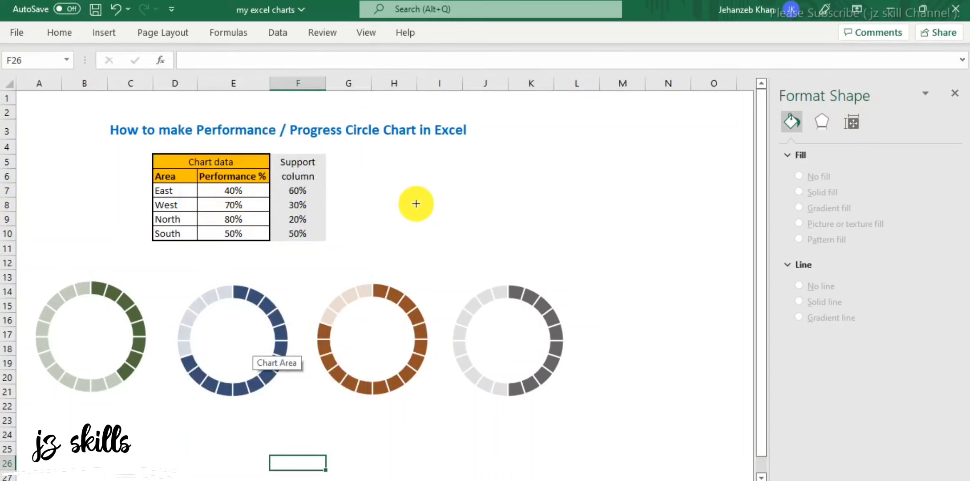
left_click_drag(70, 319, 112, 351)
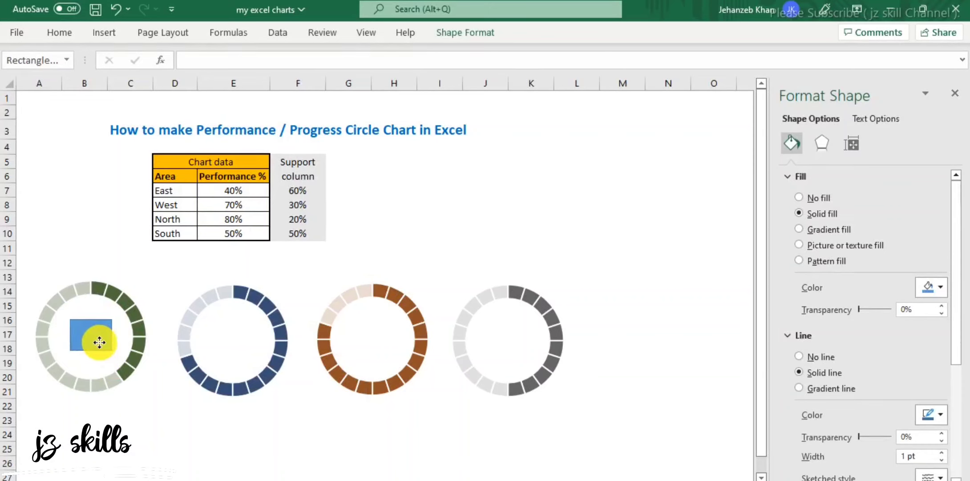
left_click(99, 341)
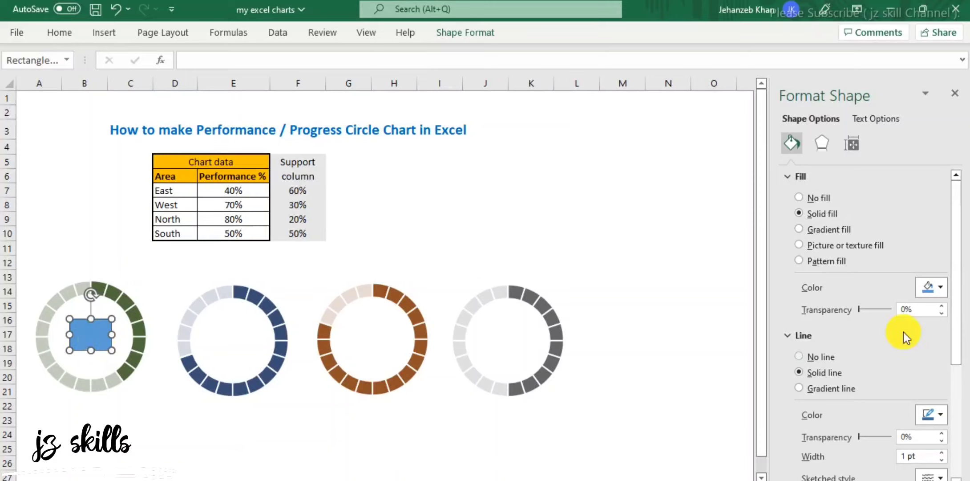
left_click(799, 198)
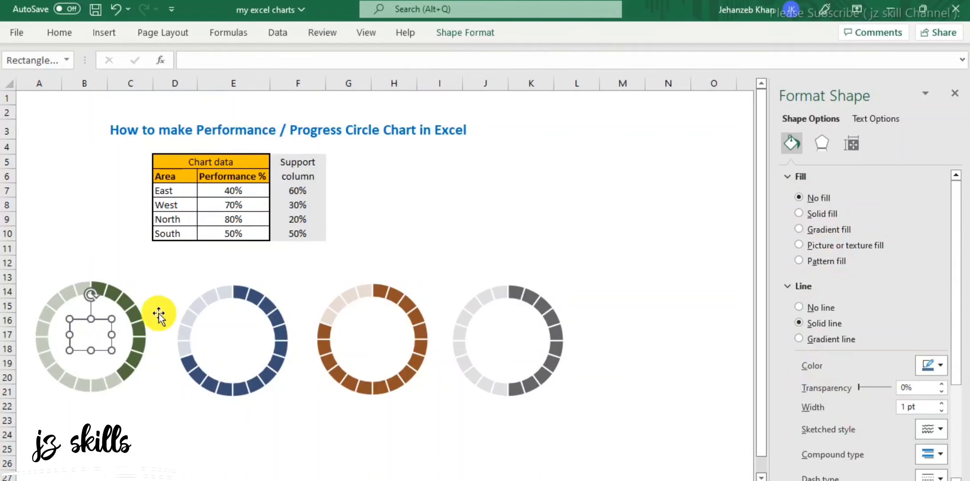
right_click(105, 338)
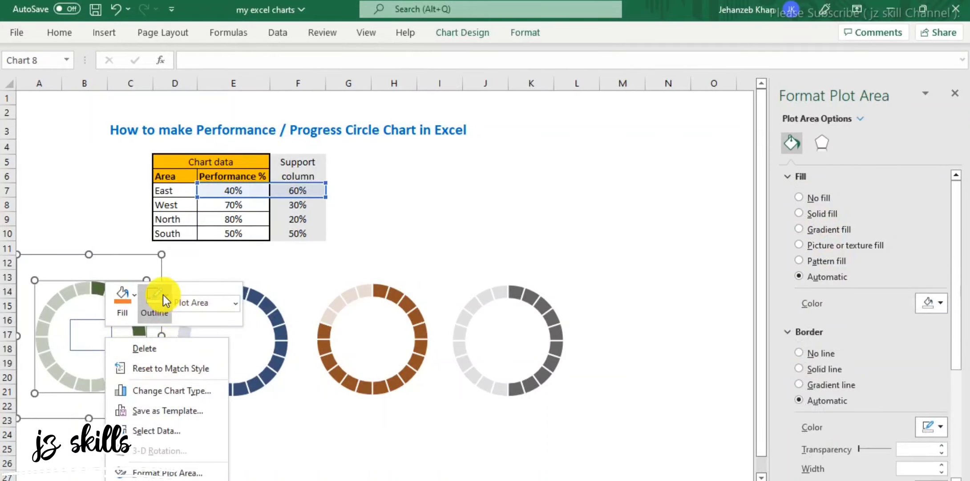
left_click(92, 337)
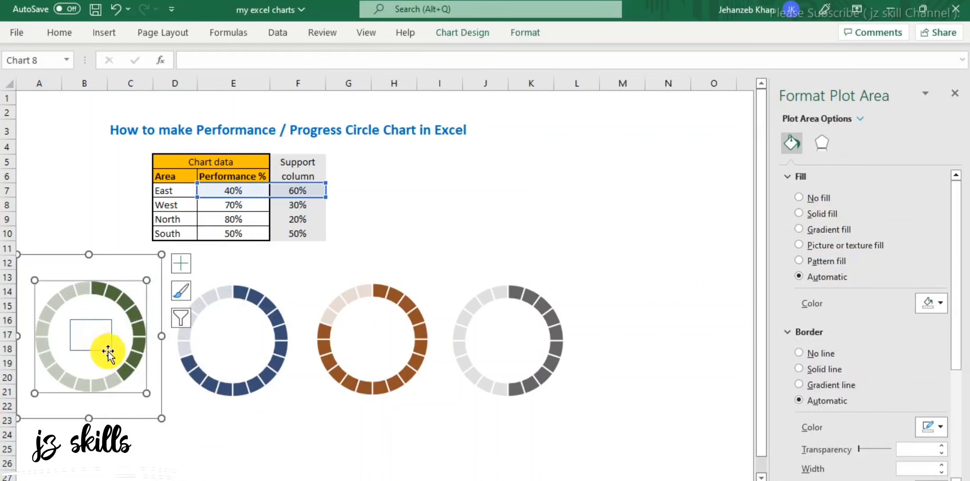
left_click(285, 449)
left_click(82, 346)
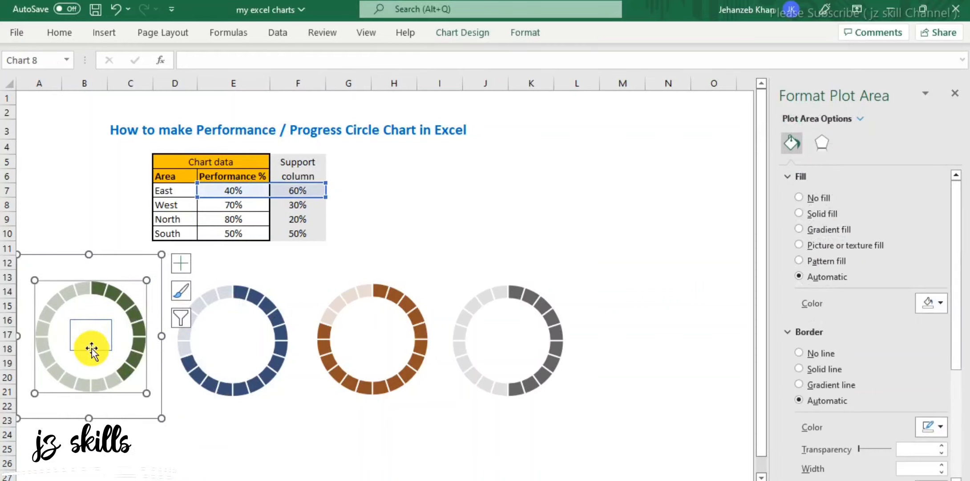
left_click_drag(97, 345, 100, 356)
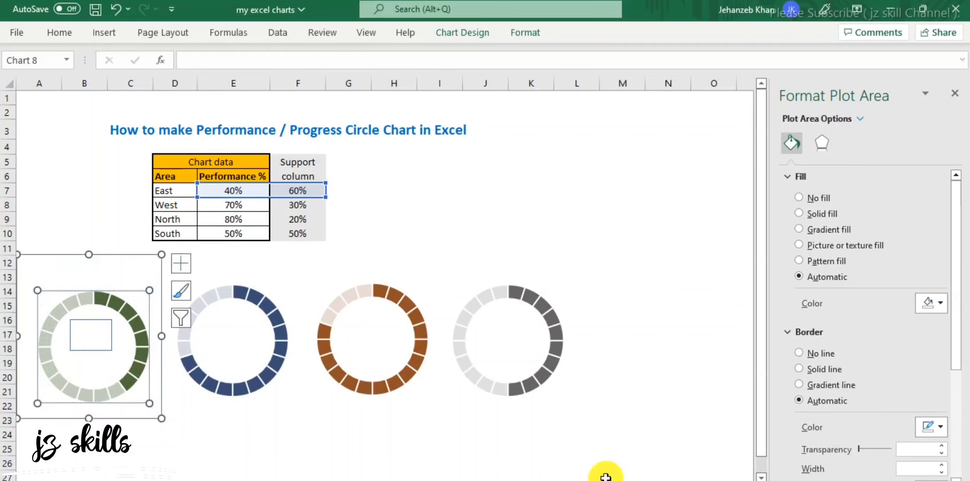
key("ctrl+z")
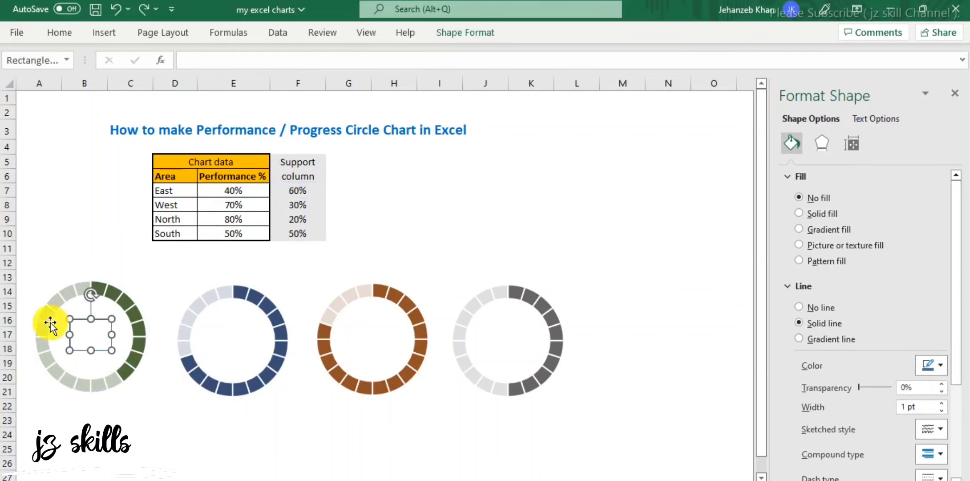
- Remove the outline of the rectangle inside East's ring
right_click(97, 320)
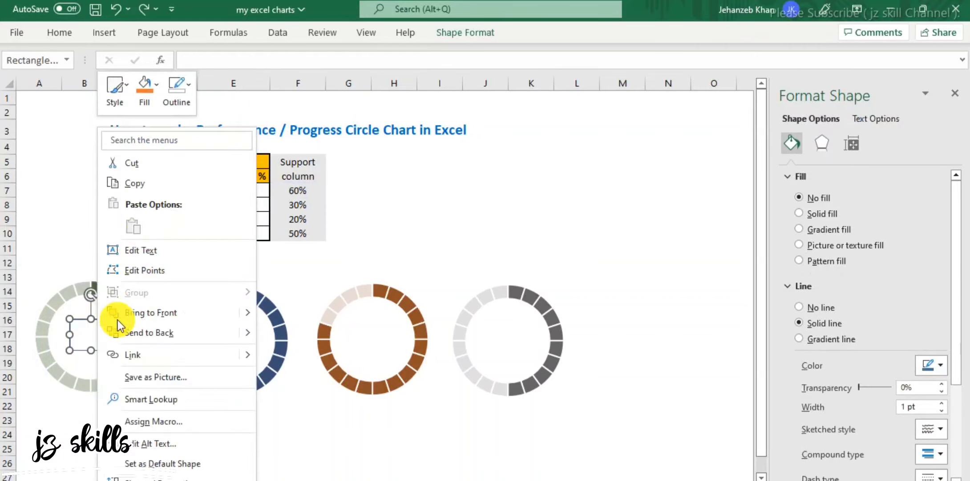
left_click(179, 89)
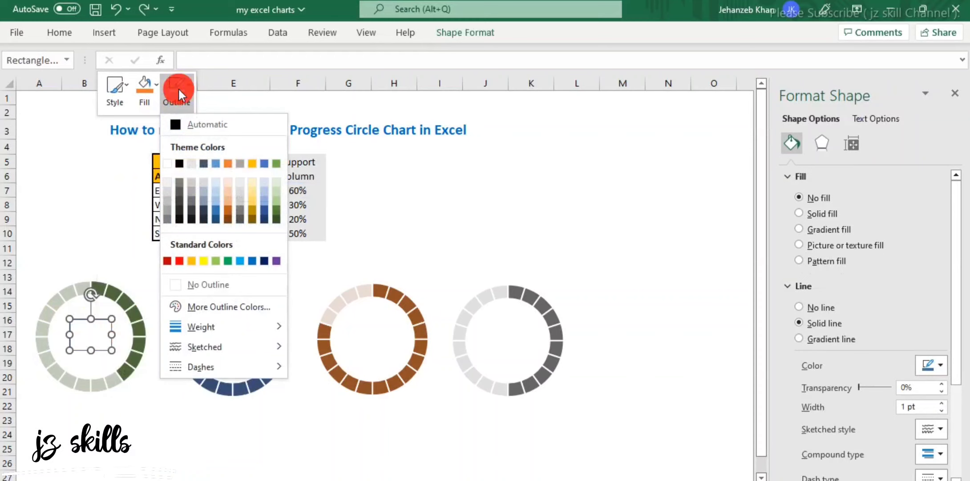
left_click(180, 285)
- Link the rectangle's text to East's Performance % cell with the formula =$E$7
left_click(86, 336)
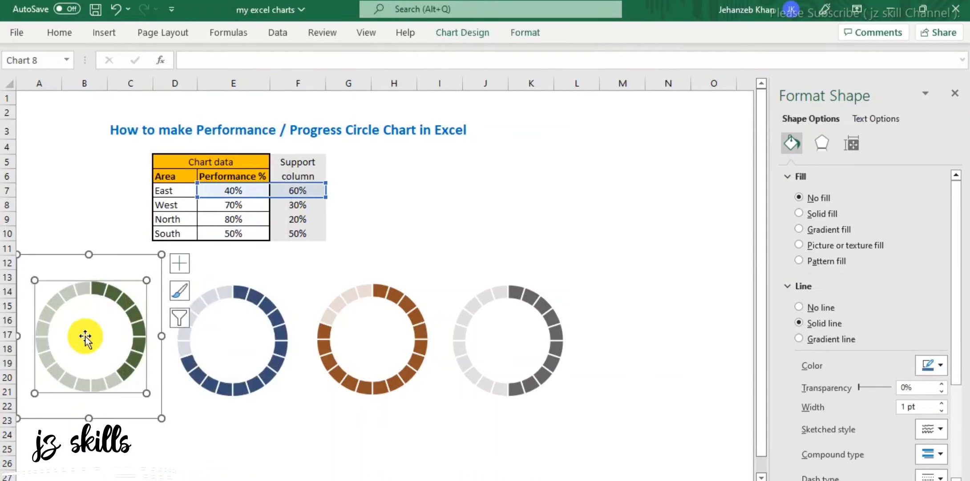
left_click(98, 325)
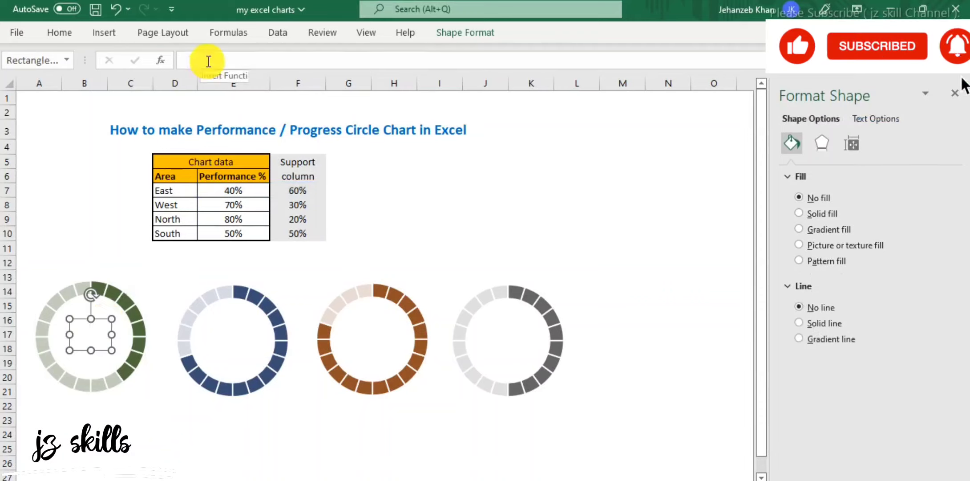
type("=")
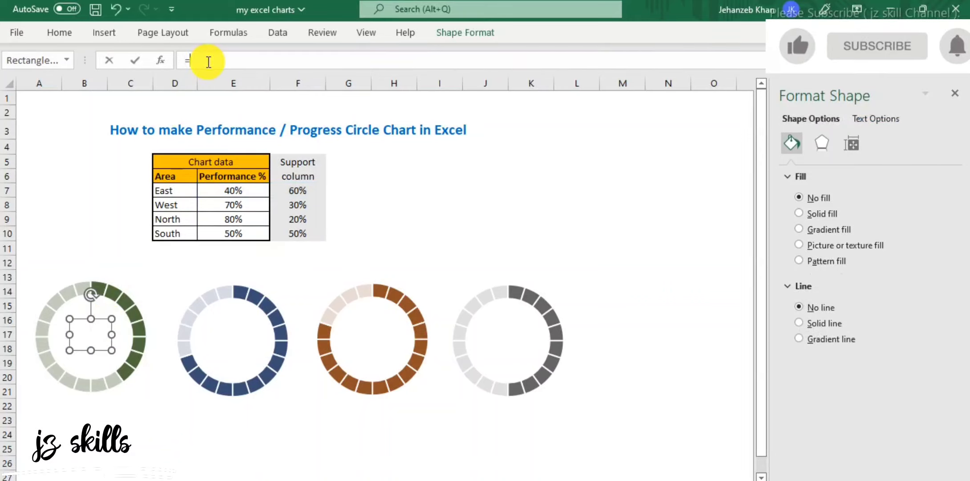
left_click(233, 189)
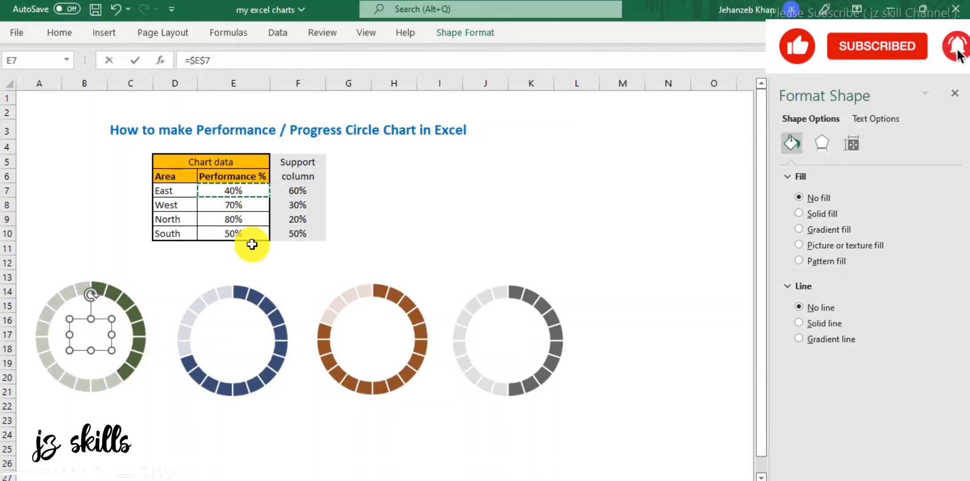
key("Return")
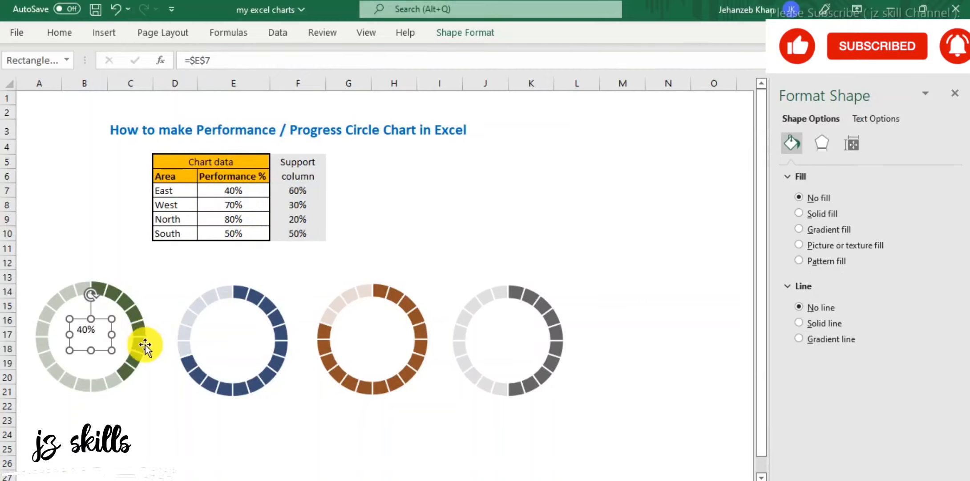
- Centre the percentage text in East's rectangle both vertically and horizontally
left_click(63, 32)
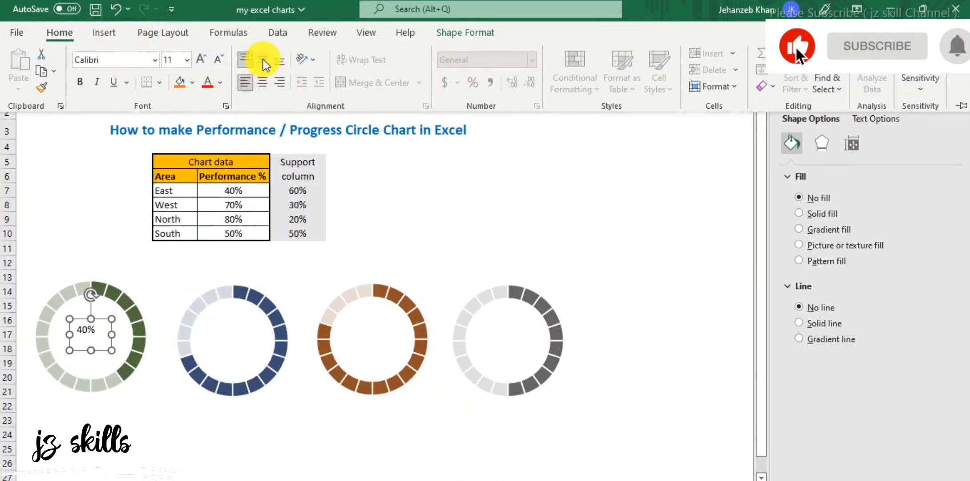
left_click(263, 66)
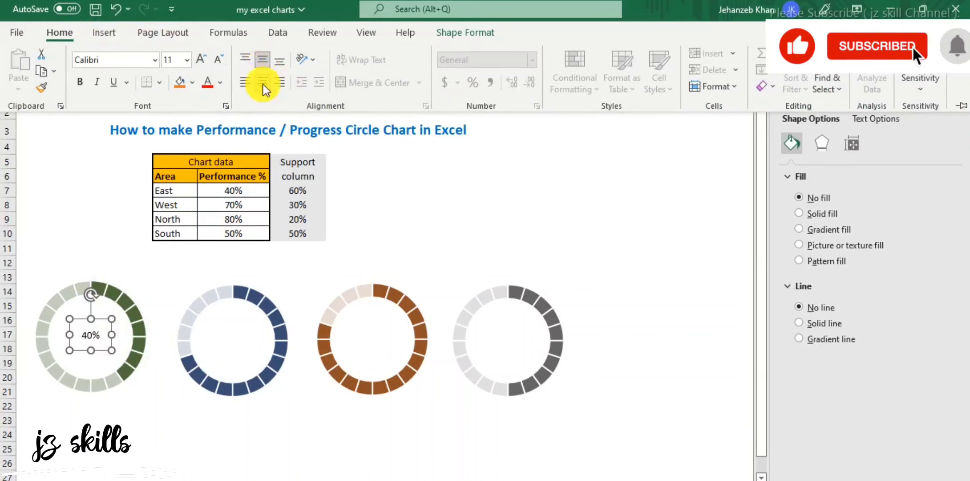
left_click(263, 85)
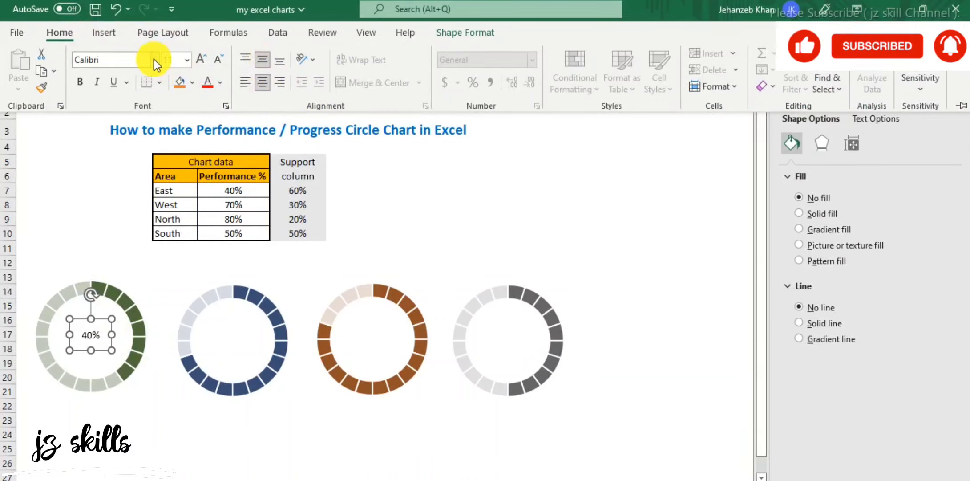
- Format East's percentage label in bold Agency FB, size 16, with a dark green theme font colour
left_click(154, 59)
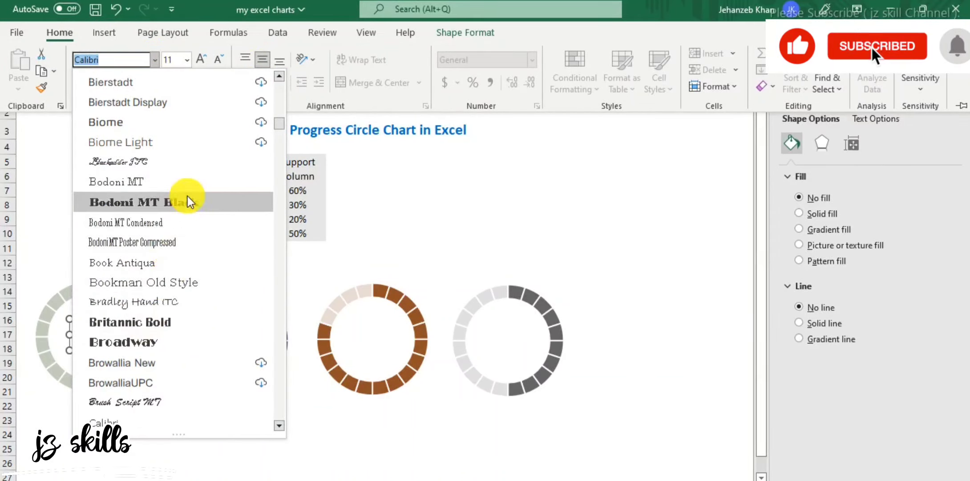
scroll(188, 195, "up", 15)
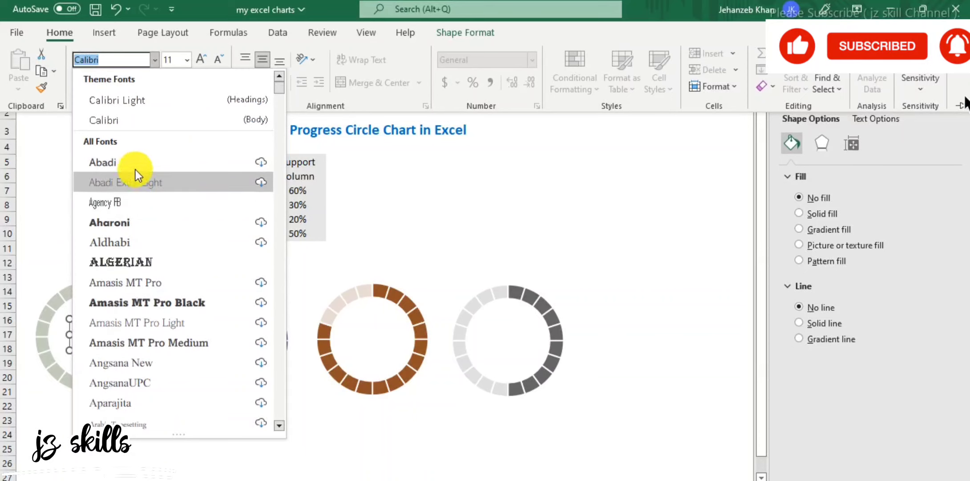
left_click(137, 204)
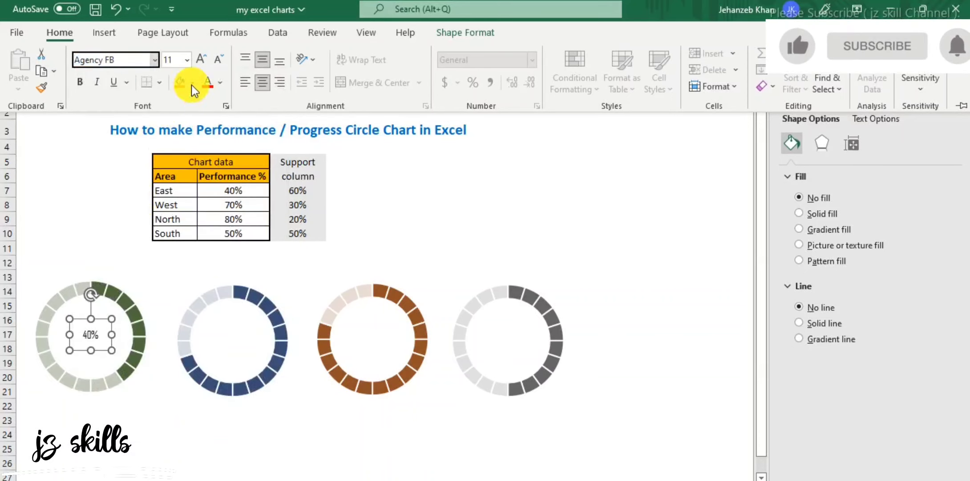
left_click(203, 57)
left_click(203, 57)
left_click(203, 57)
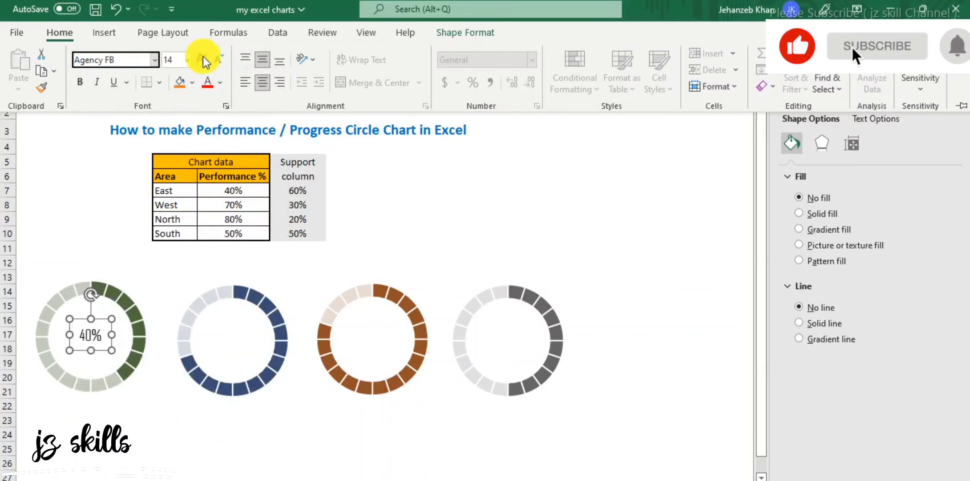
left_click(220, 82)
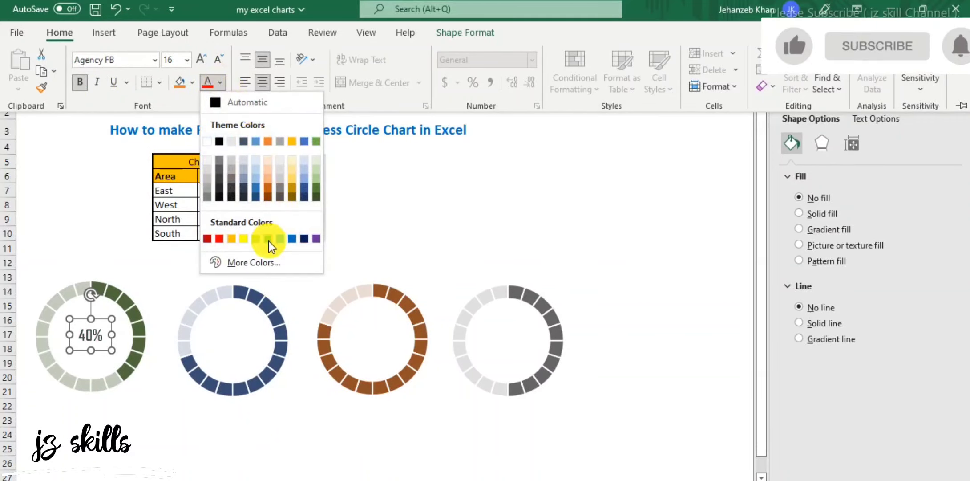
left_click(315, 198)
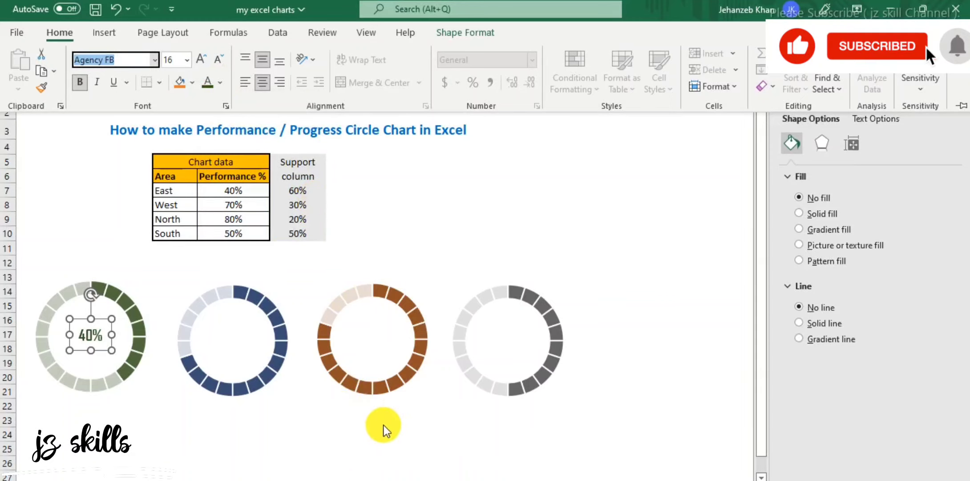
key("ctrl+F1")
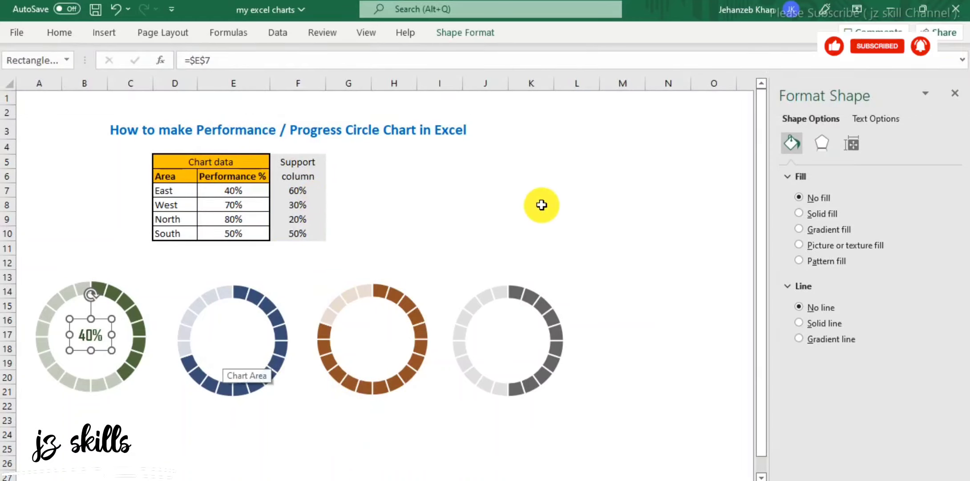
left_click(539, 204)
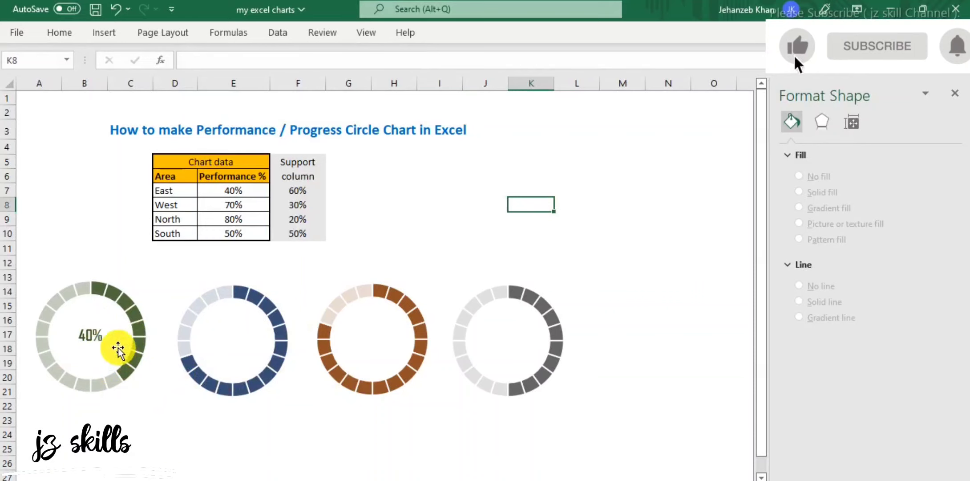
- Set East's Performance % in the chart data to 50% to test the linked label
left_click(229, 191)
type("50")
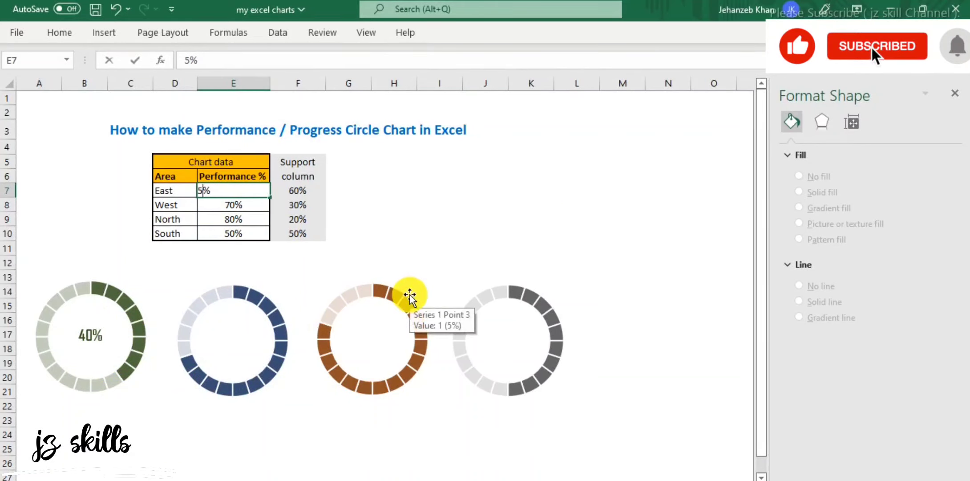
key("Return")
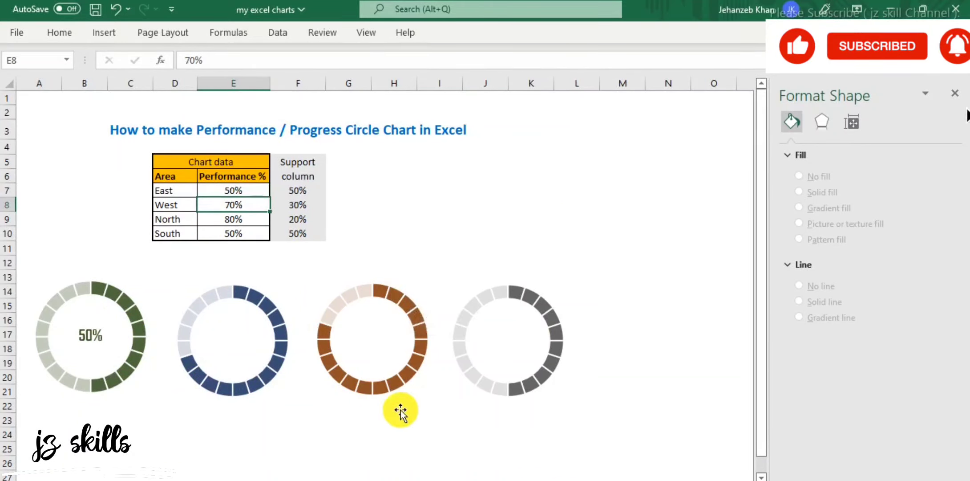
left_click(387, 420)
left_click(100, 333)
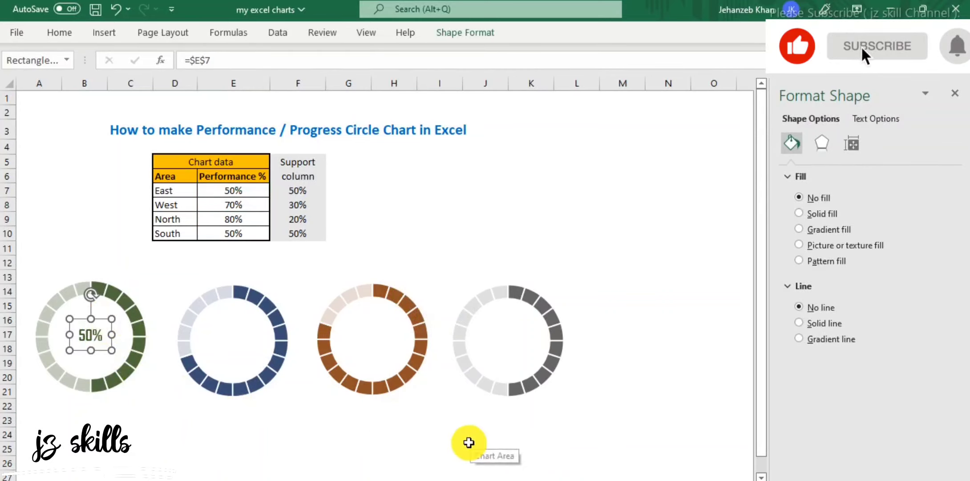
left_click(605, 241)
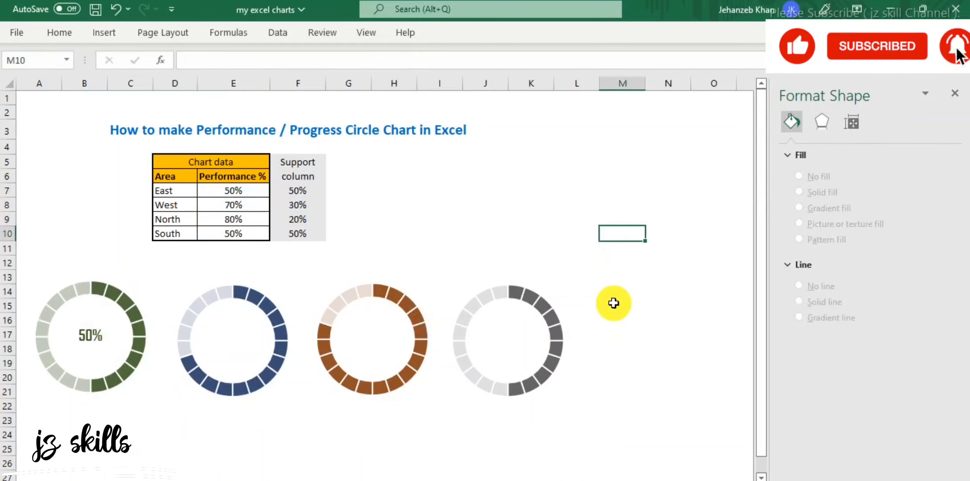
- Paste three copies of East's percentage label and place them in the centres of the West, North and South circles
key("ctrl+v")
left_click_drag(632, 225, 244, 325)
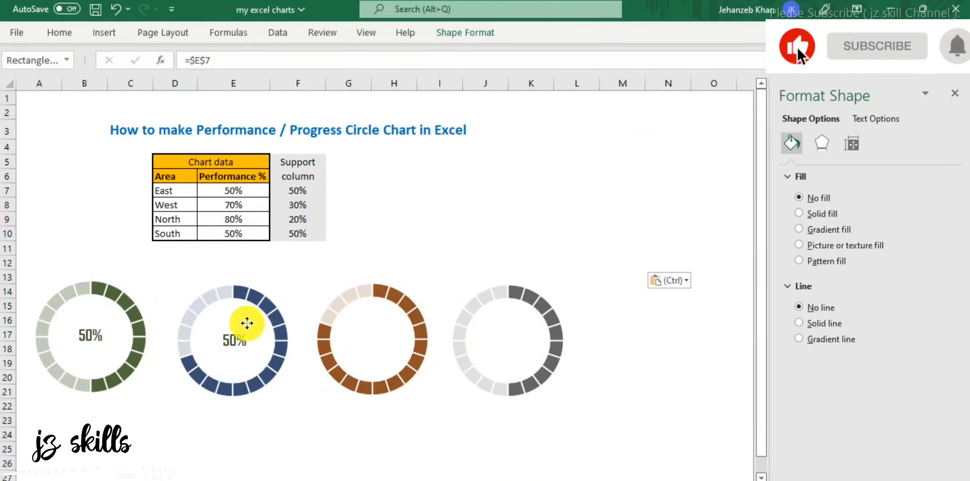
left_click(650, 218)
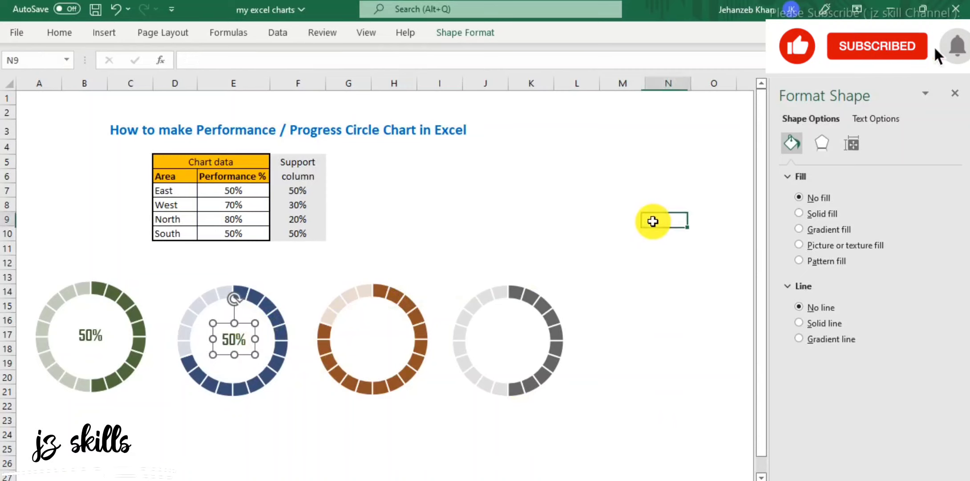
key("ctrl+v")
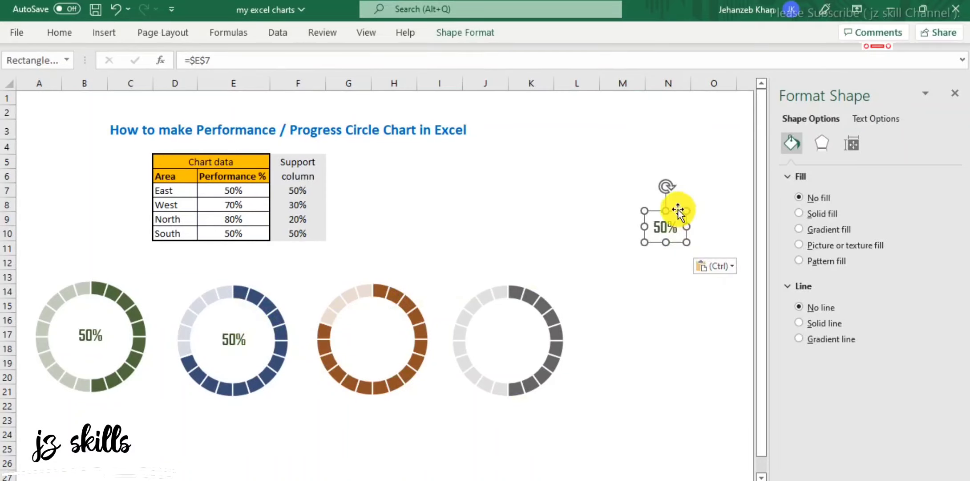
left_click_drag(682, 210, 385, 322)
left_click(623, 206)
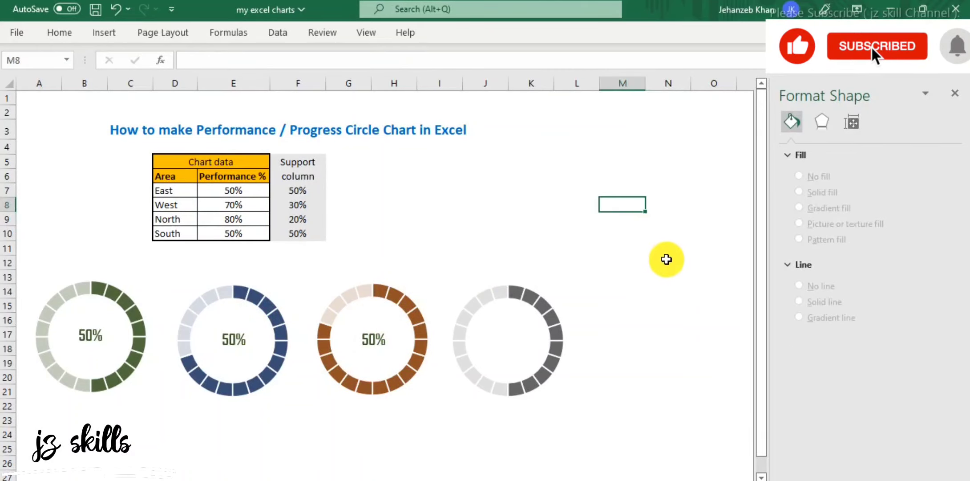
key("ctrl+v")
left_click_drag(631, 196, 520, 324)
left_click(657, 376)
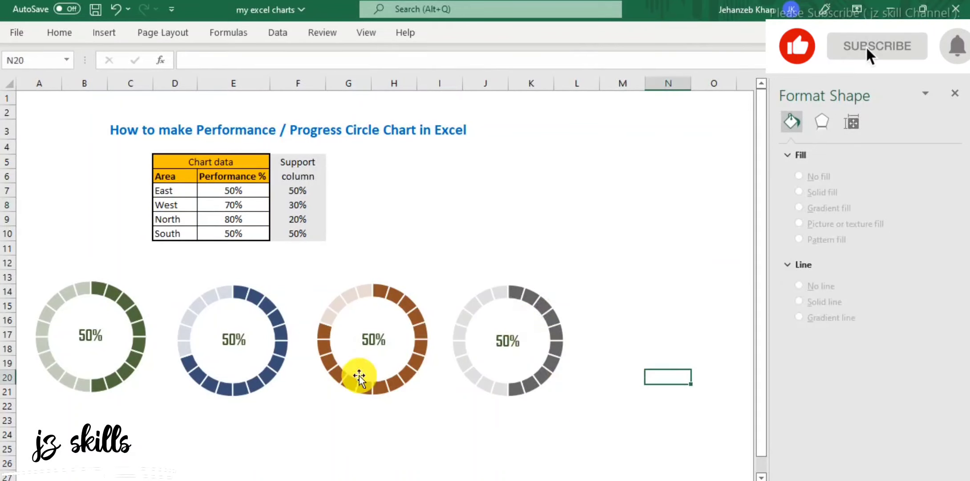
- Link West's percentage label to its Performance % cell with the formula =$E$8
left_click(236, 341)
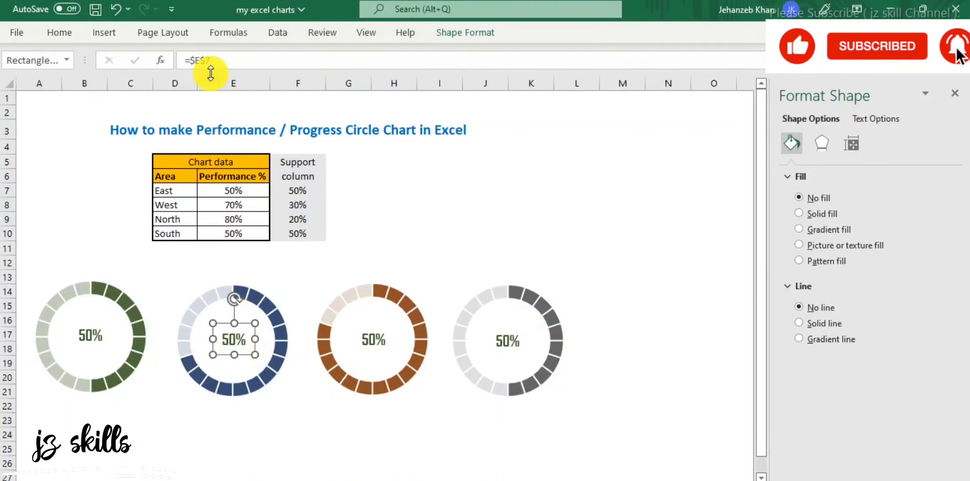
left_click_drag(210, 61, 182, 61)
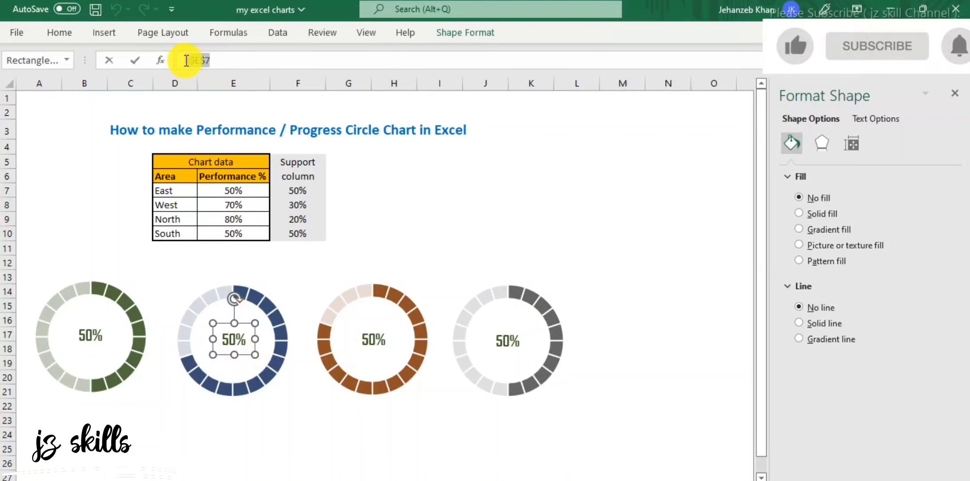
type("=")
left_click(240, 202)
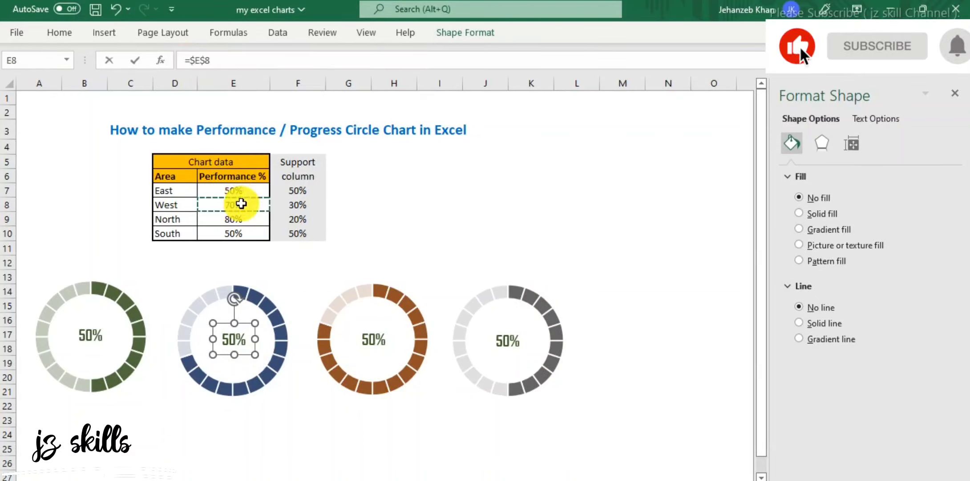
key("Return")
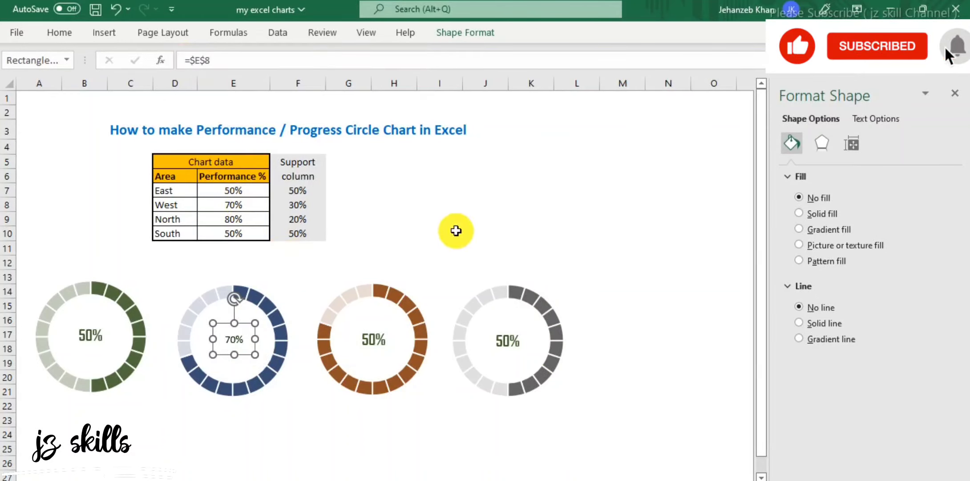
- Link North's percentage label to its Performance % cell with the formula =$E$9
left_click(375, 336)
left_click_drag(213, 61, 159, 68)
type("=")
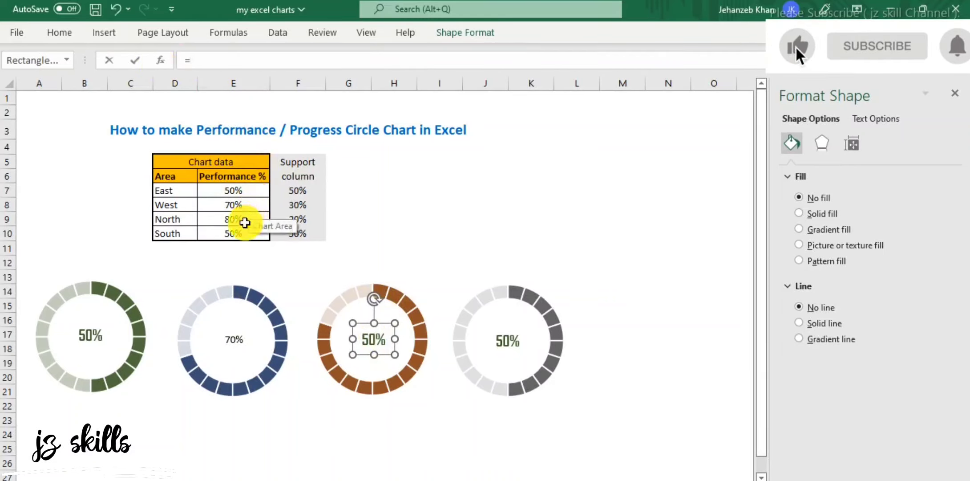
left_click(245, 222)
key("Return")
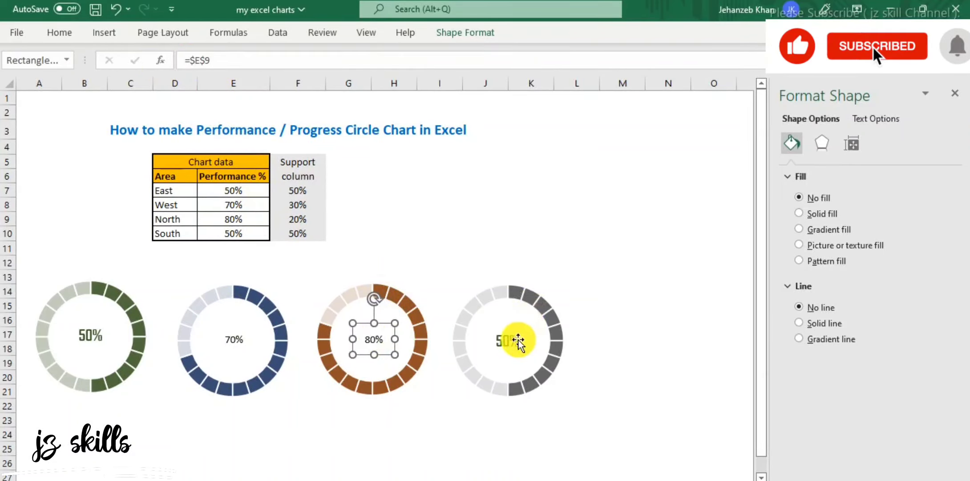
- Link South's percentage label to its Performance % cell with the formula =$E$10
left_click(523, 340)
left_click_drag(218, 60, 149, 59)
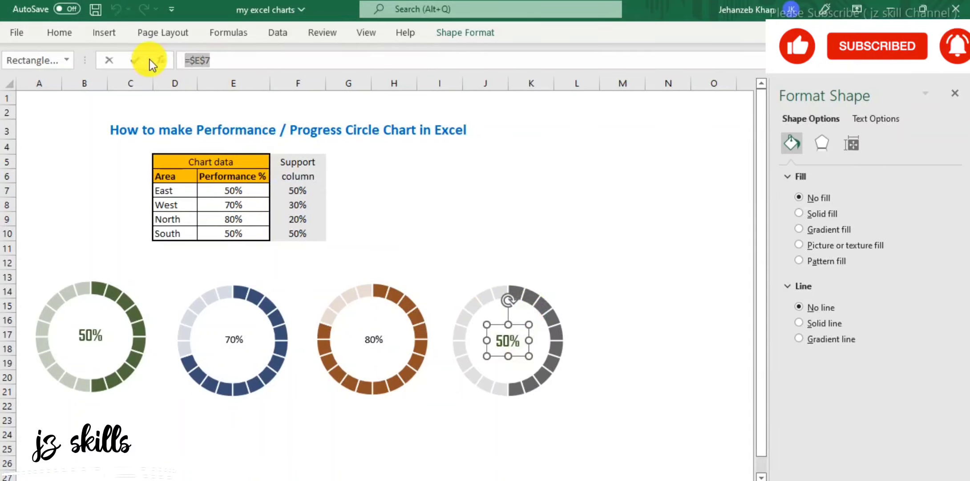
type("=")
left_click(249, 232)
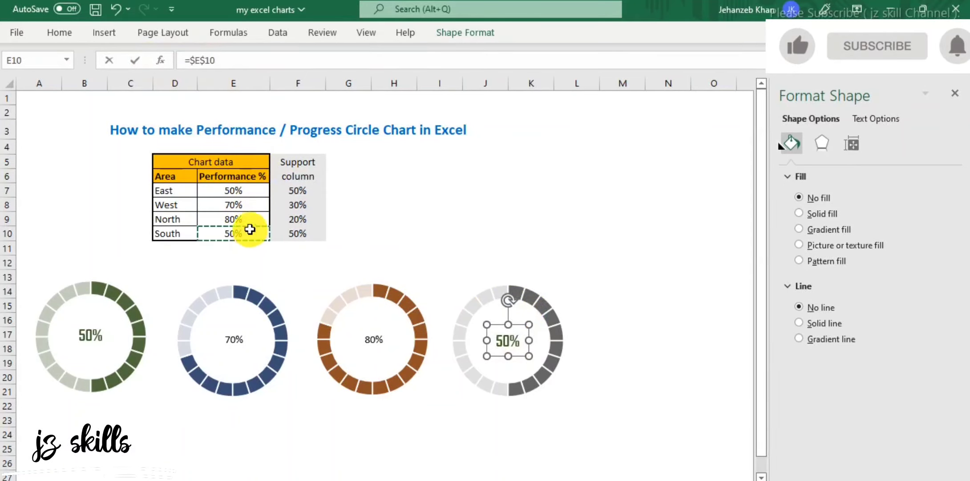
key("Return")
left_click(654, 302)
- Format West's percentage label in bold Agency FB, size 16, with a dark blue theme font colour
left_click(245, 344)
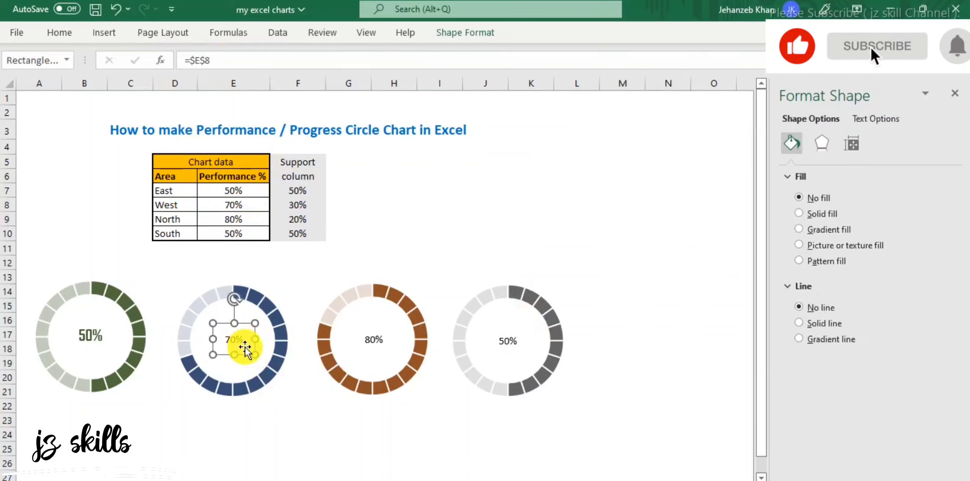
left_click(245, 325)
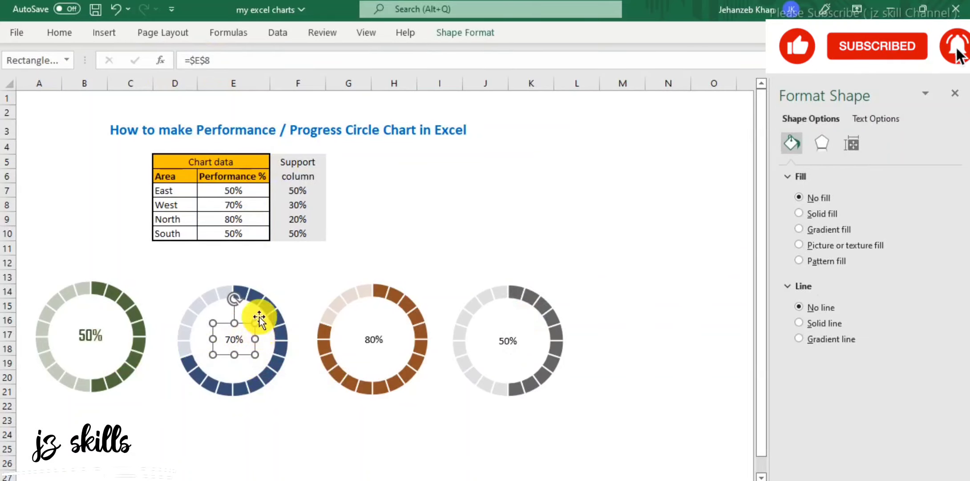
left_click(59, 33)
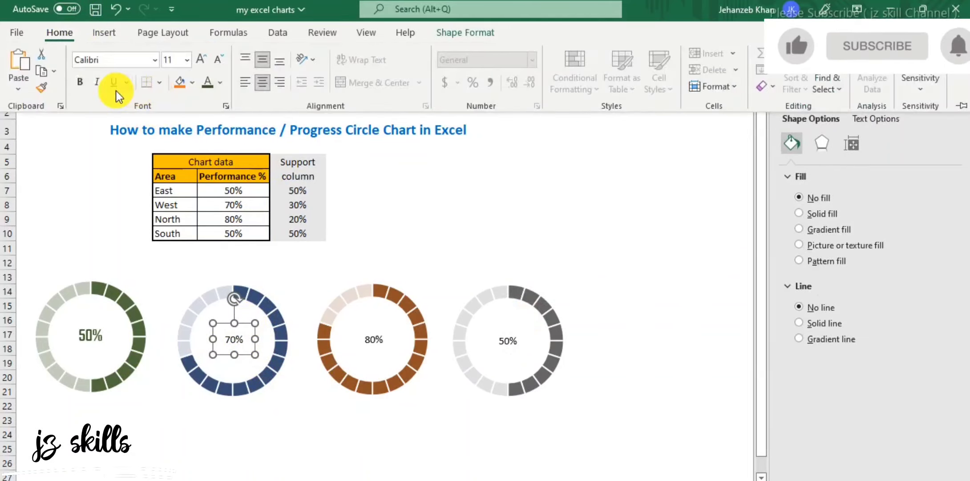
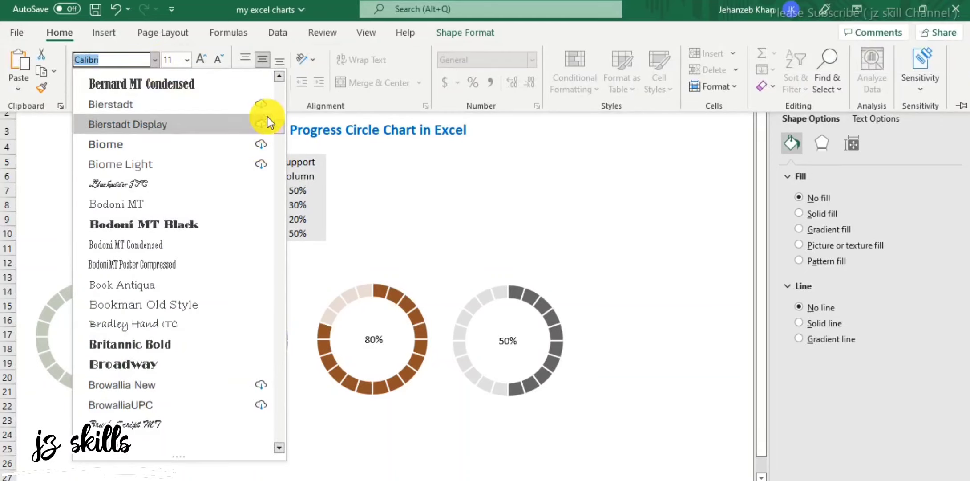
left_click_drag(276, 126, 277, 60)
left_click(113, 164)
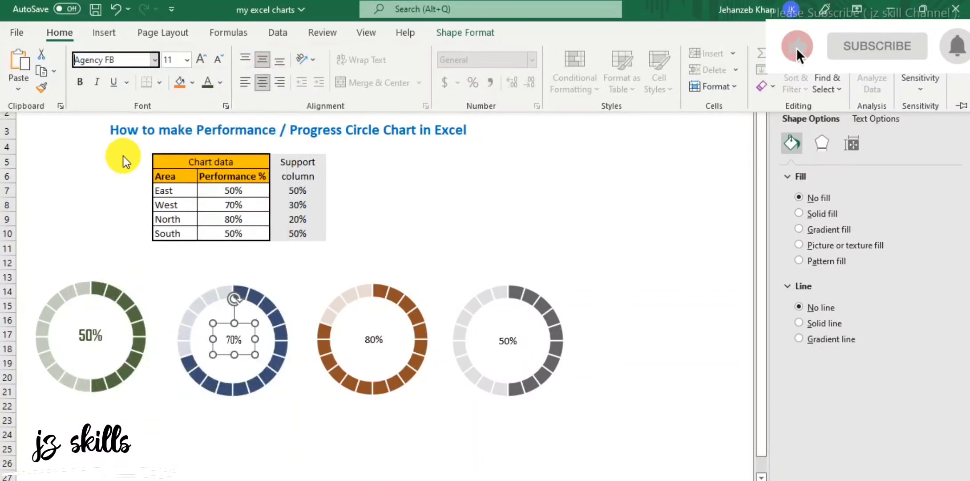
left_click(221, 80)
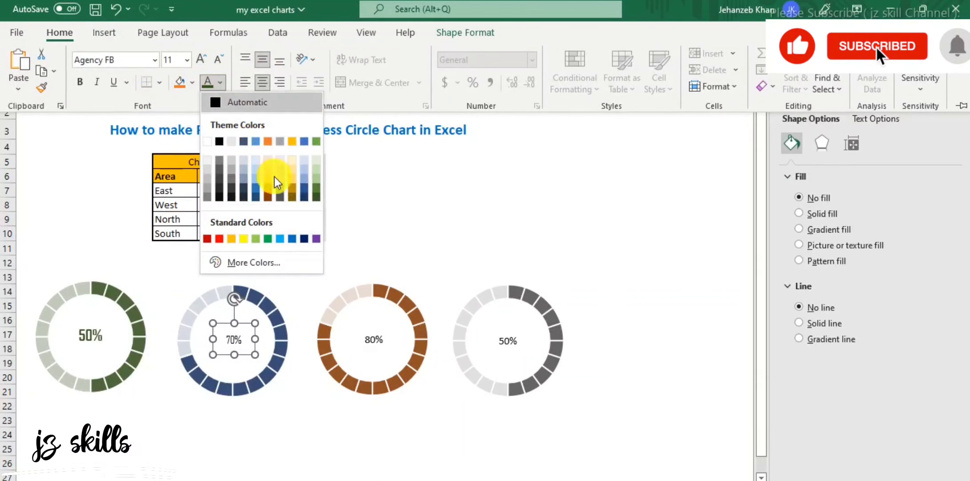
left_click(303, 199)
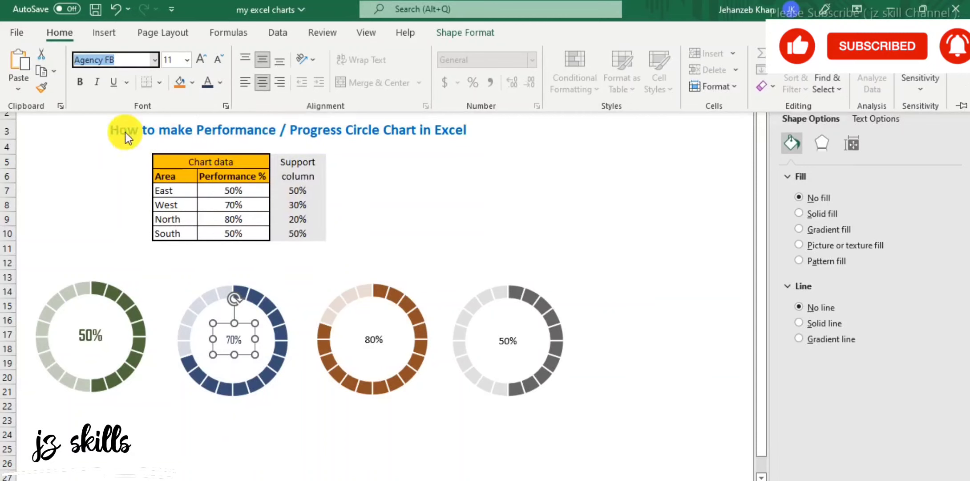
left_click(80, 81)
left_click(200, 59)
left_click(201, 59)
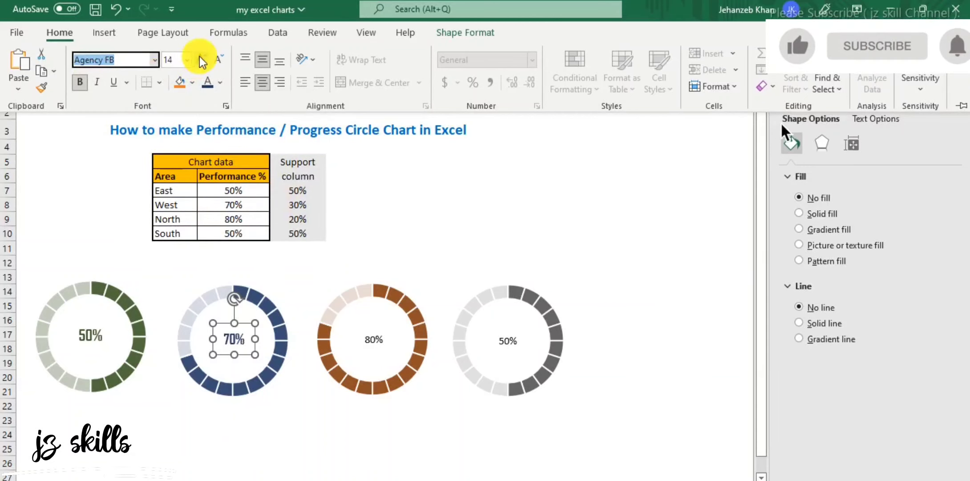
left_click(200, 59)
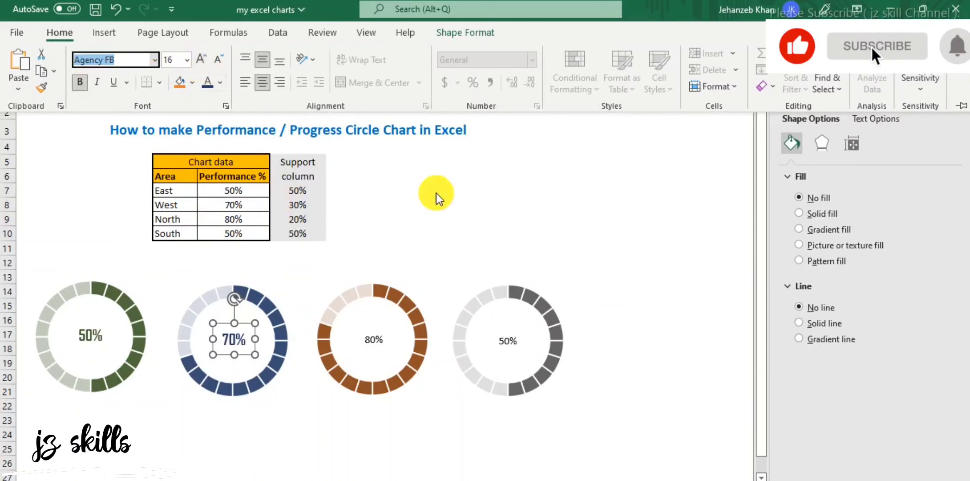
- Deselect West's label and select the percentage label in the centre of North's circle
left_click(463, 285)
left_click(374, 340)
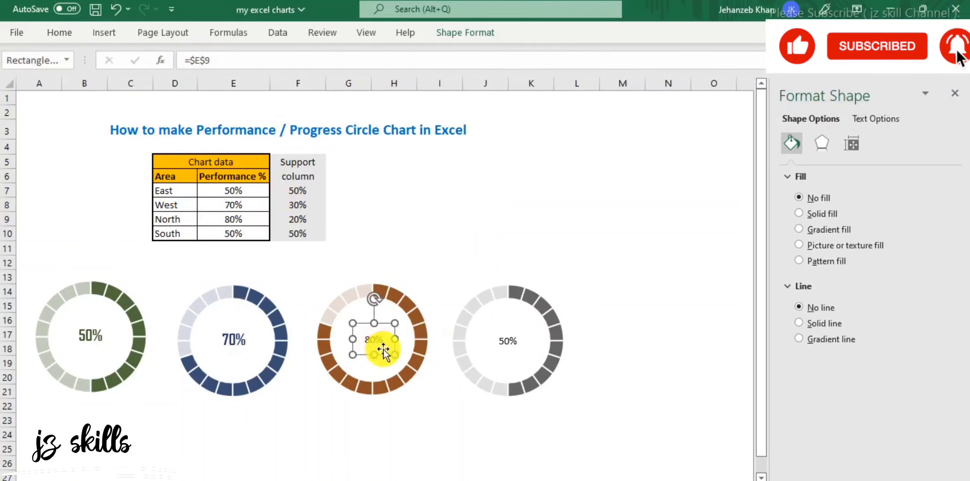
- Give South's percentage label a dark grey theme font colour
left_click(509, 356)
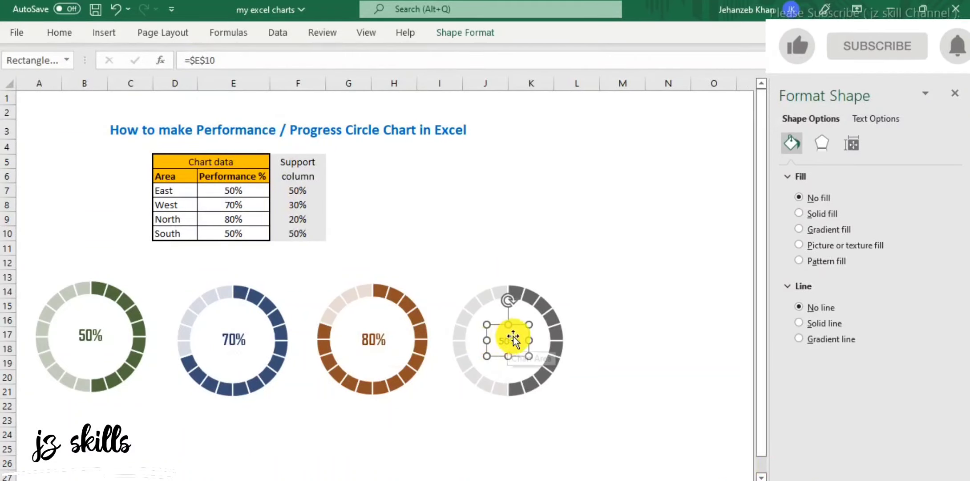
left_click(220, 57)
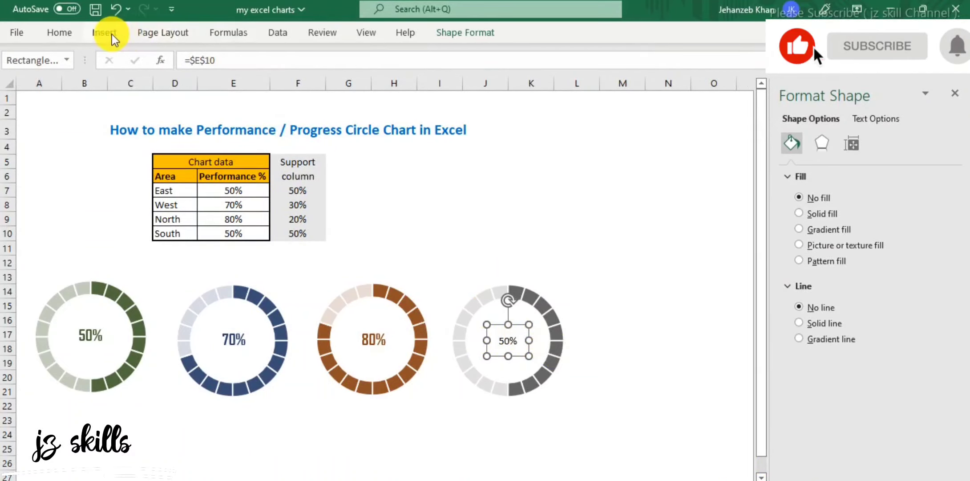
left_click(59, 32)
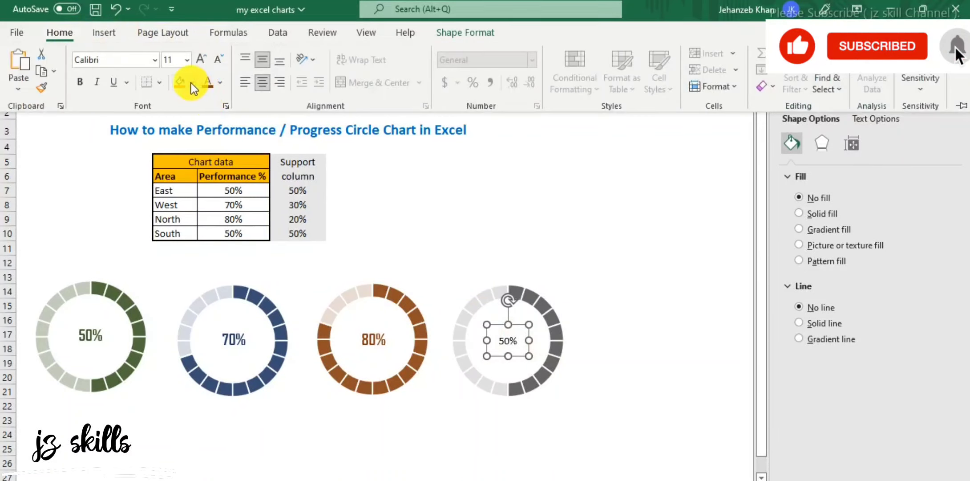
left_click(221, 83)
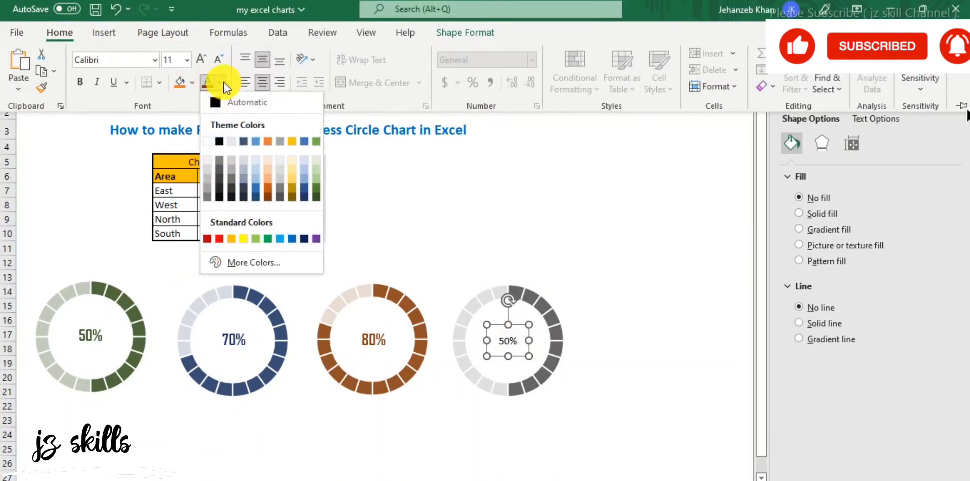
left_click(280, 198)
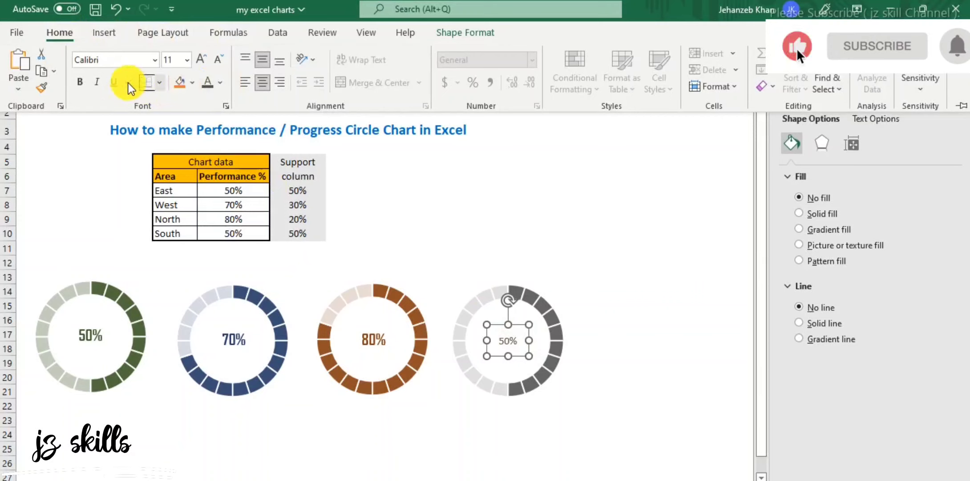
- Set South's percentage label to bold Agency FB, size 16
left_click(80, 81)
left_click(154, 59)
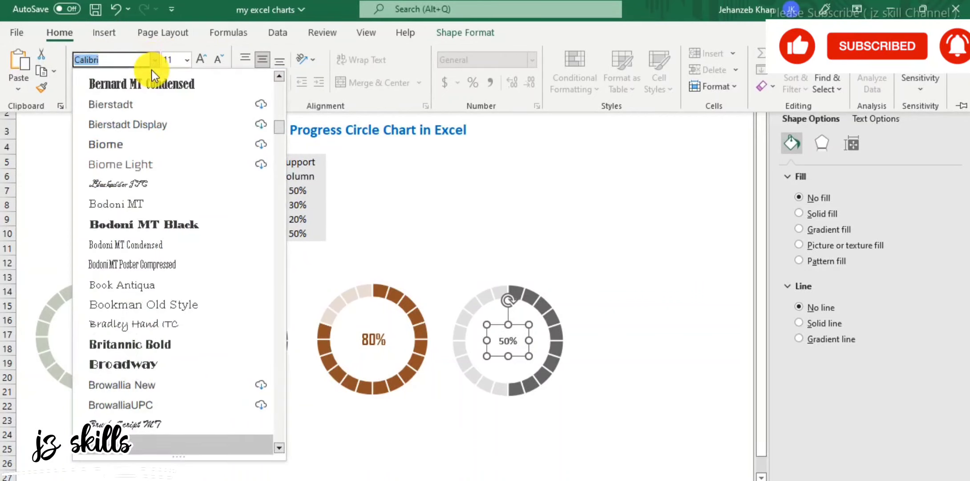
left_click_drag(279, 120, 276, 74)
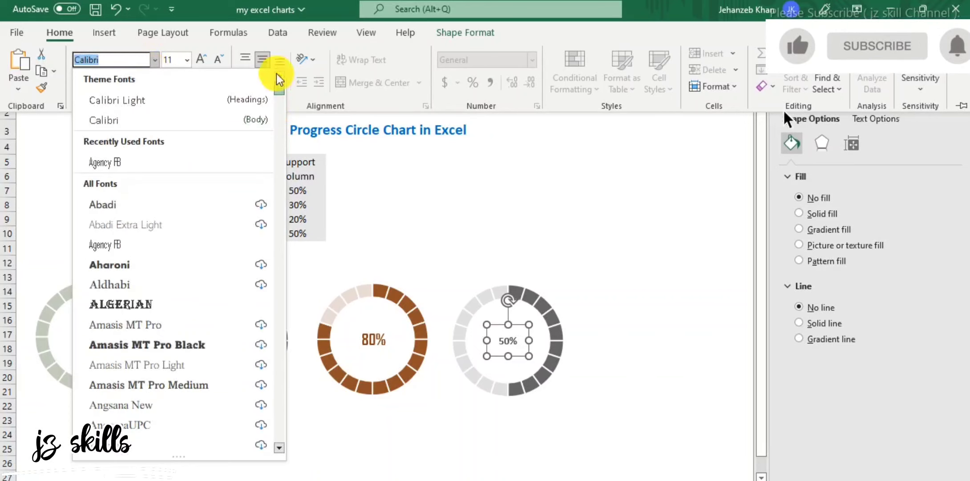
left_click(122, 163)
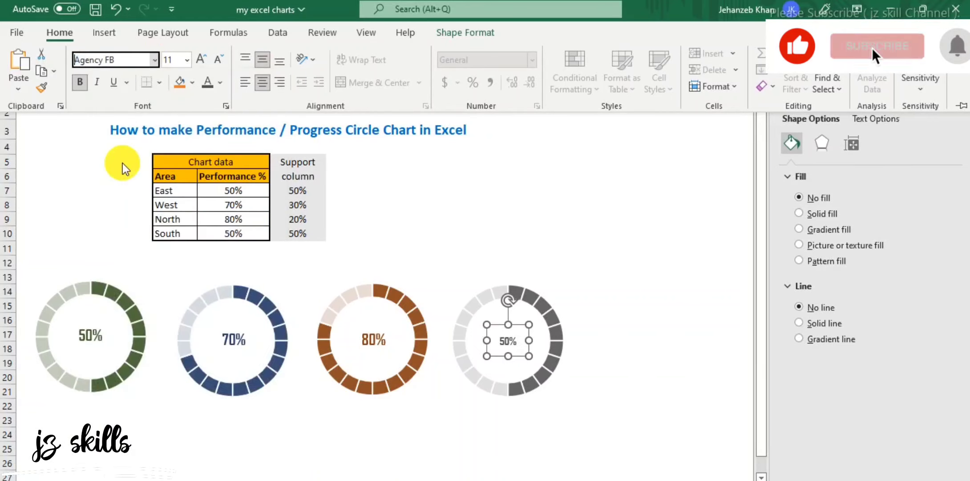
left_click(202, 55)
left_click(201, 56)
left_click(202, 55)
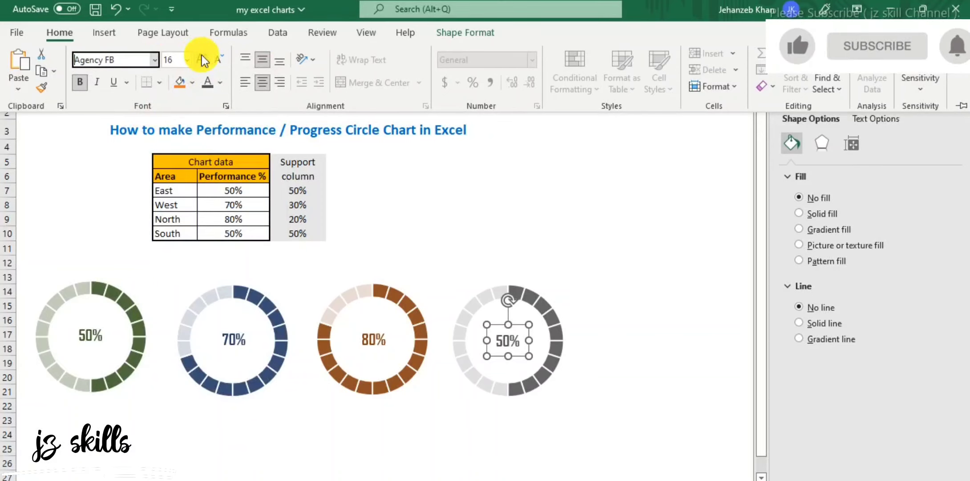
key("ctrl+F1")
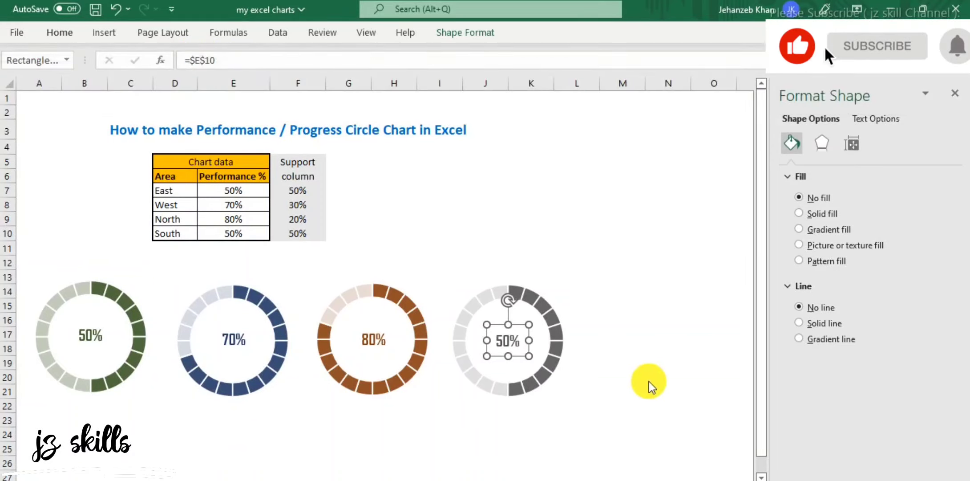
- Nudge South's percentage label slightly up and to the right within its grey circle, and deselect it
left_click(649, 387)
left_click(514, 342)
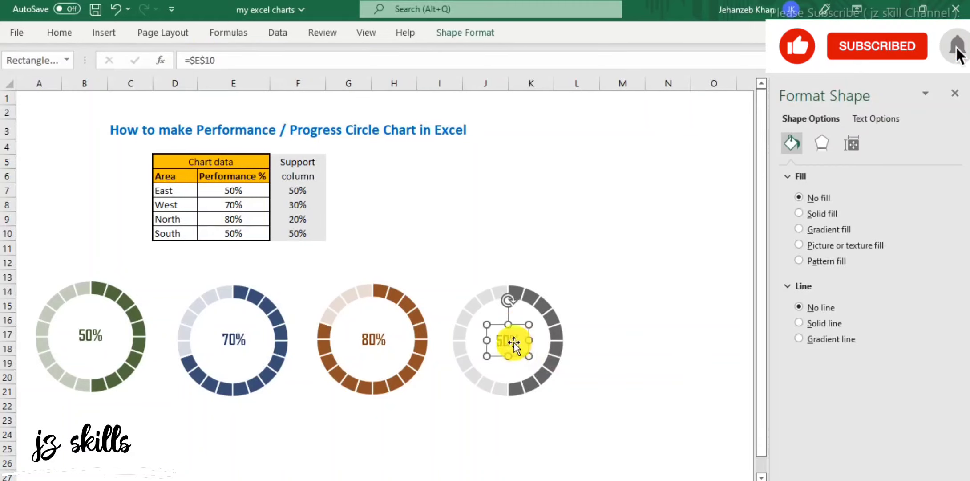
left_click_drag(520, 327, 522, 325)
left_click(634, 386)
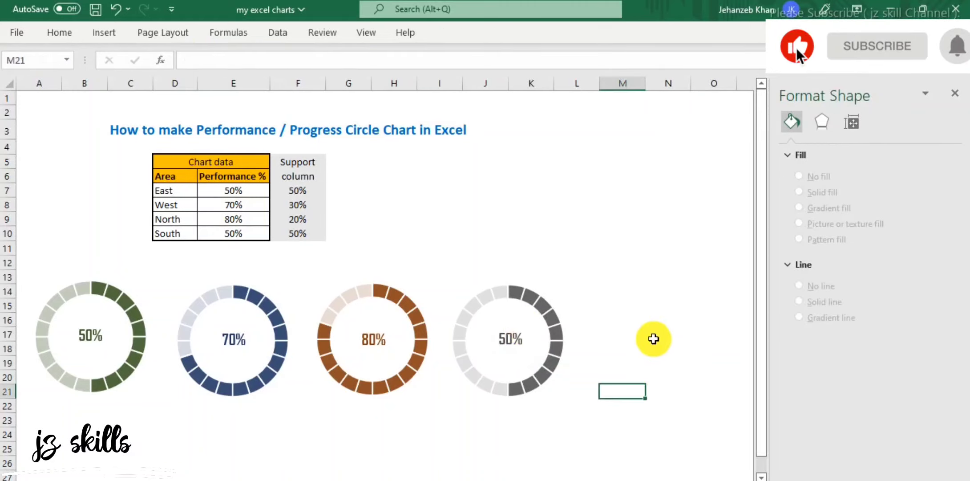
- Test East's progress circle by setting its Performance % value in E7 to 7% and then to 17%
left_click(653, 339)
left_click(235, 192)
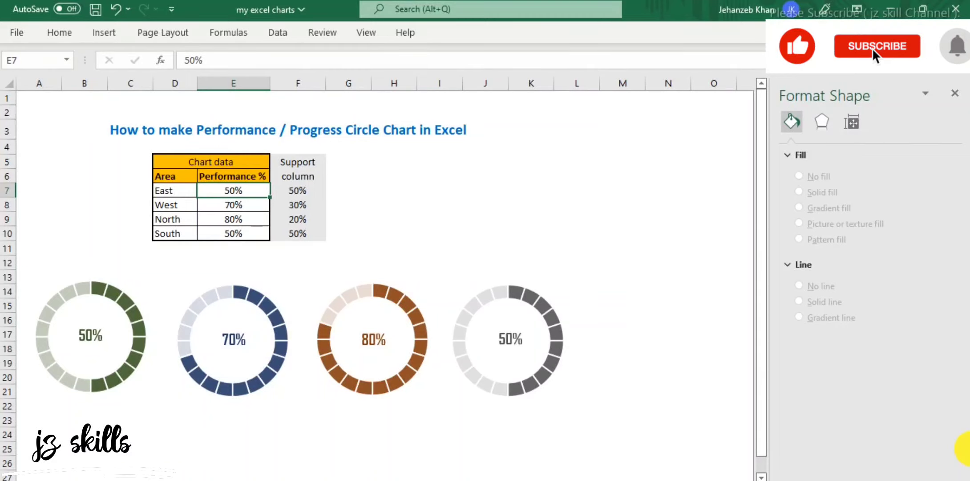
type("7")
key("Return")
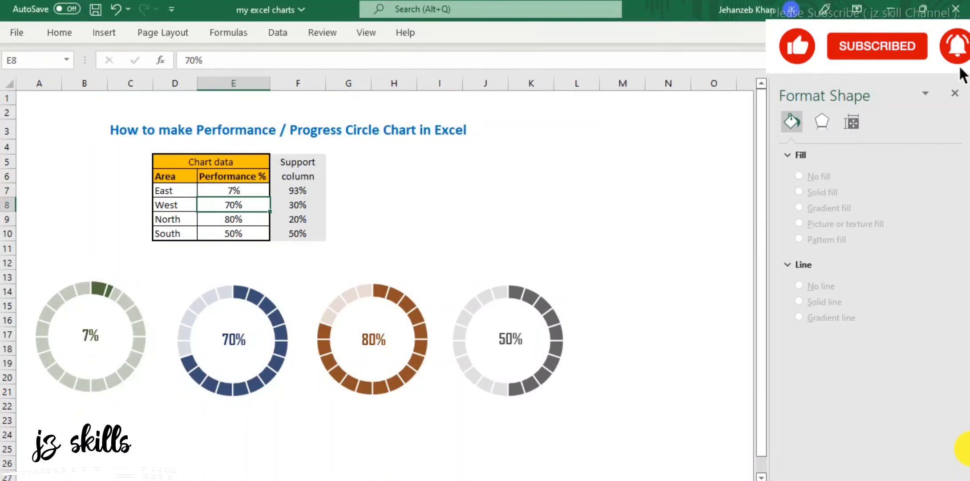
key("Up")
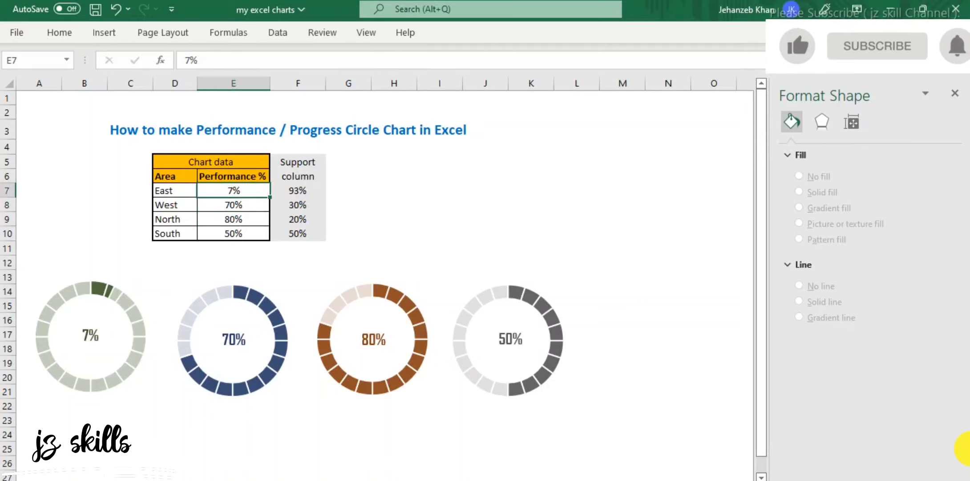
type("17")
key("Return")
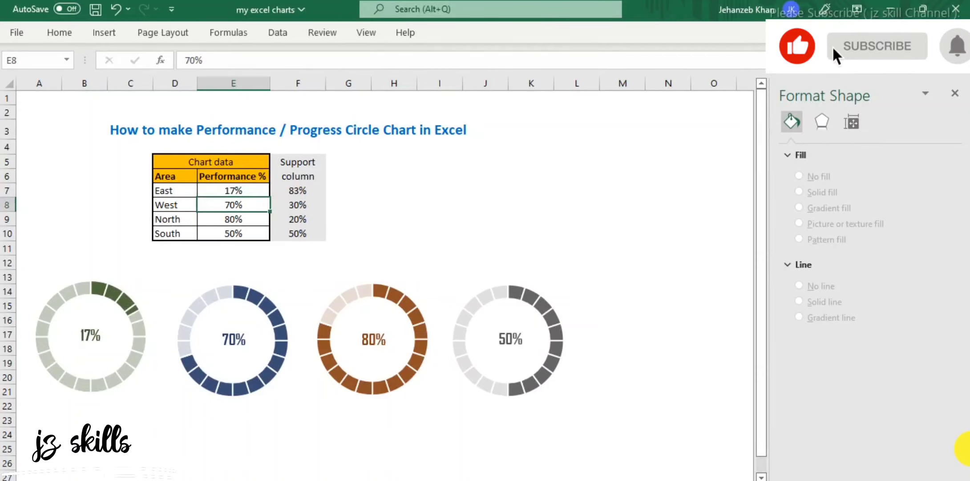
- Set the Performance % values to 50% for East, 80% for West, 40% for North and 60% for South
key("Up")
type("50")
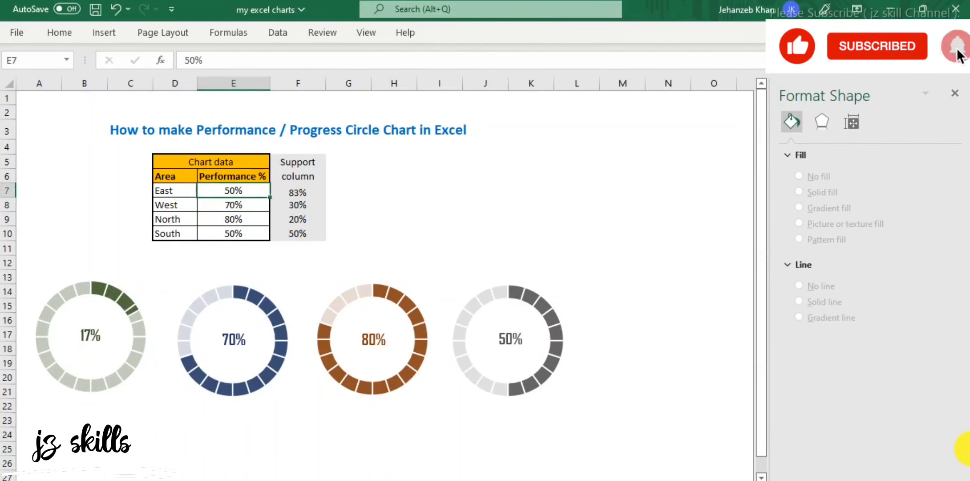
key("Return")
type("80")
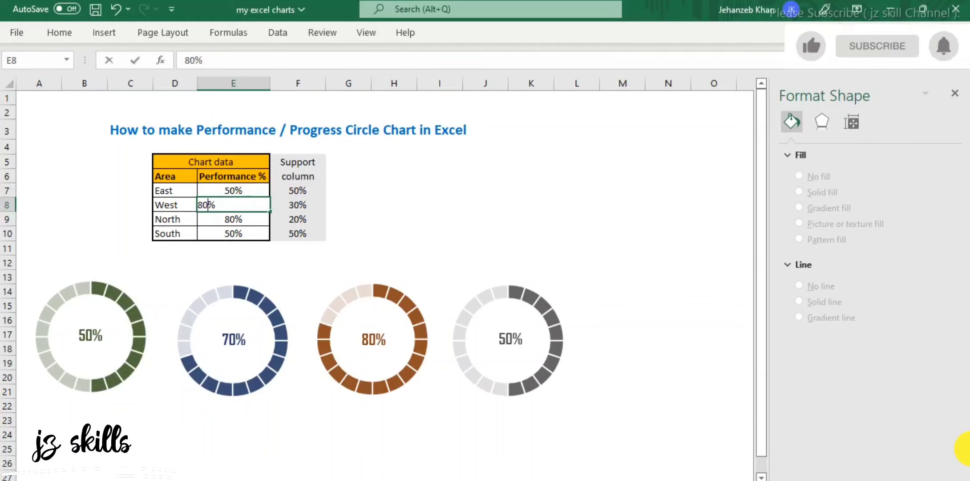
key("Return")
type("40")
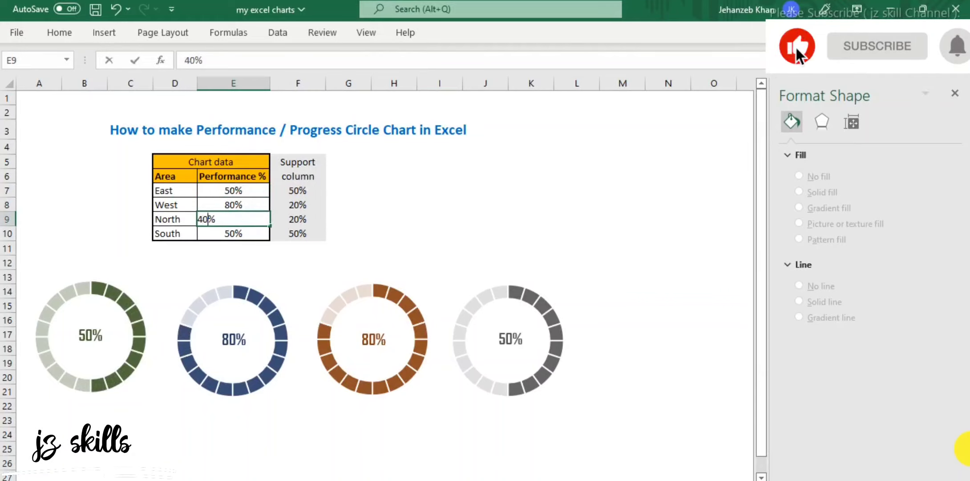
key("Return")
type("60")
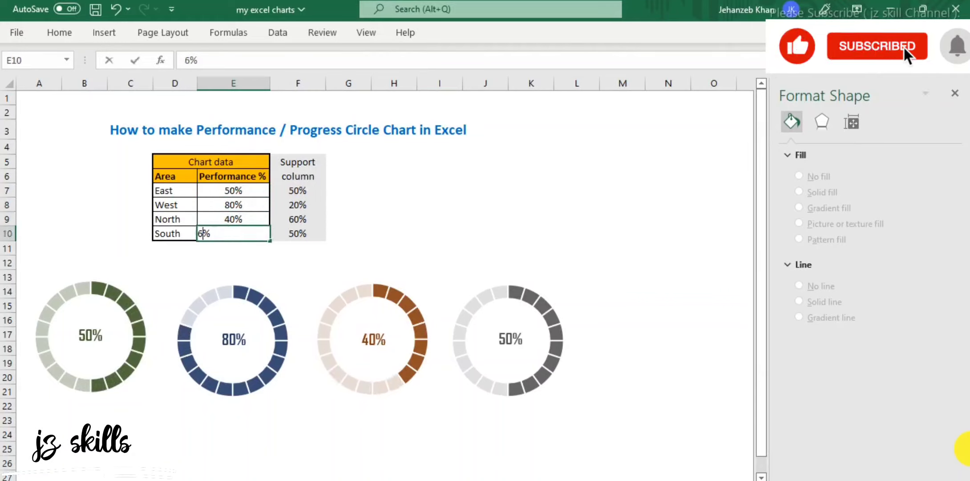
key("Return")
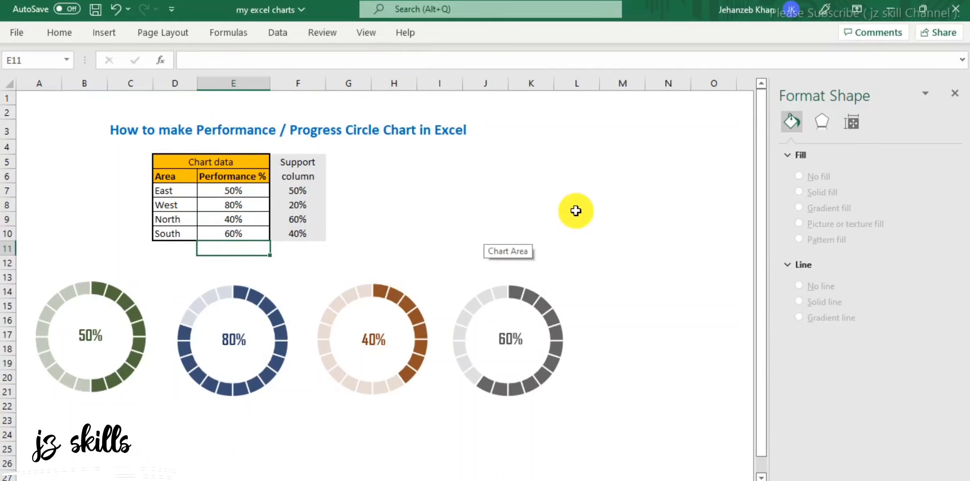
- Close the Format Shape pane and select the empty cell K8
left_click(955, 93)
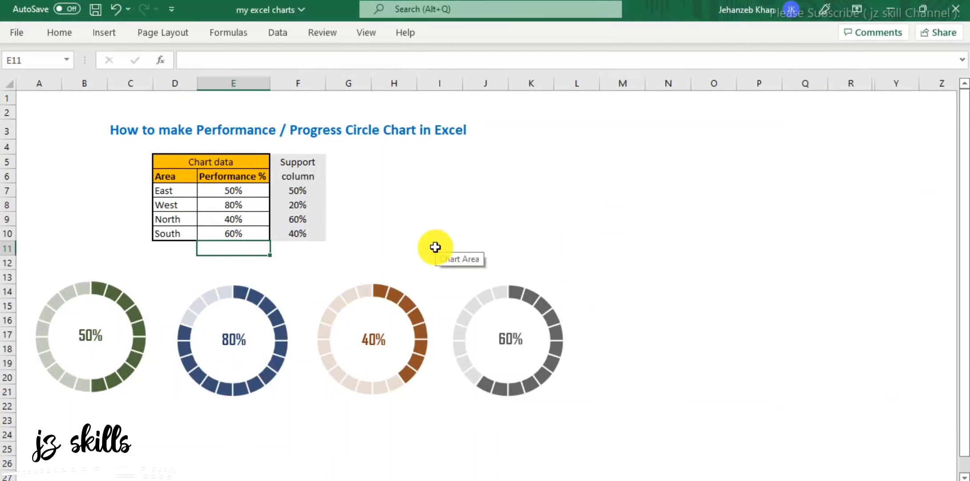
left_click(525, 210)
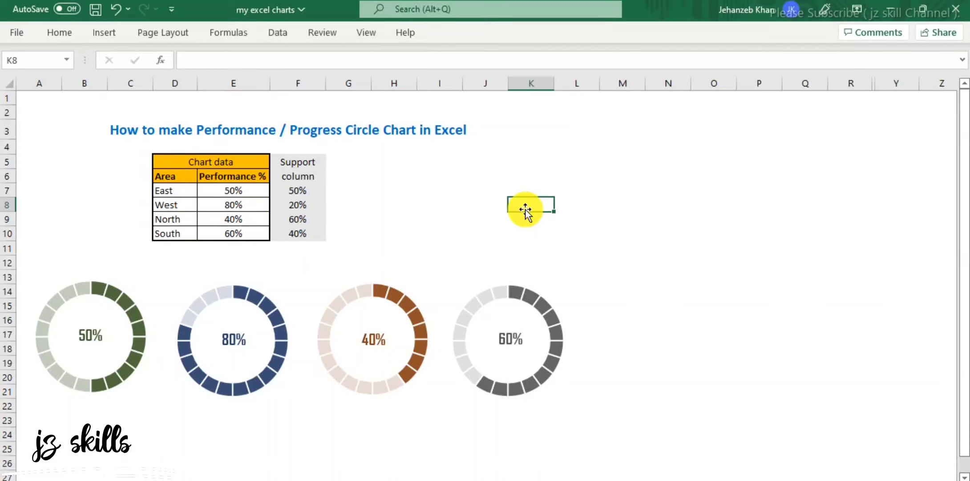